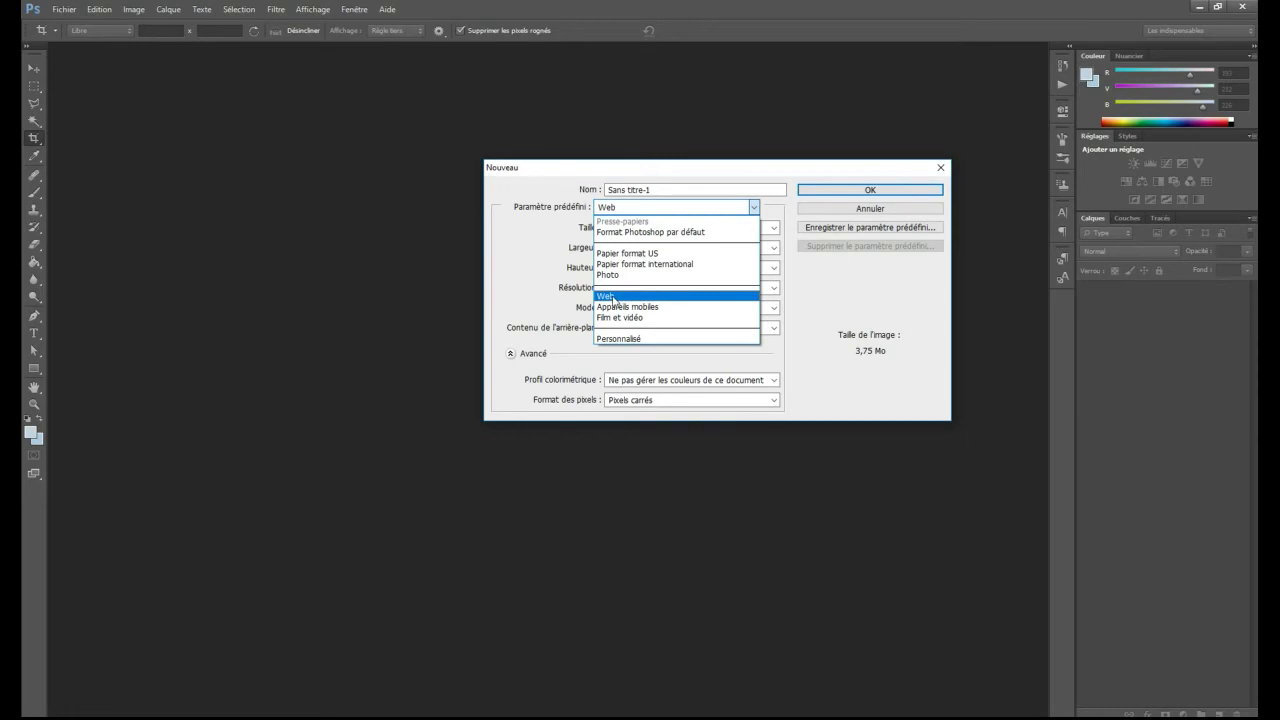
Create a new white Web document of 1280 × 1024 px at 72 ppi.
click(612, 298)
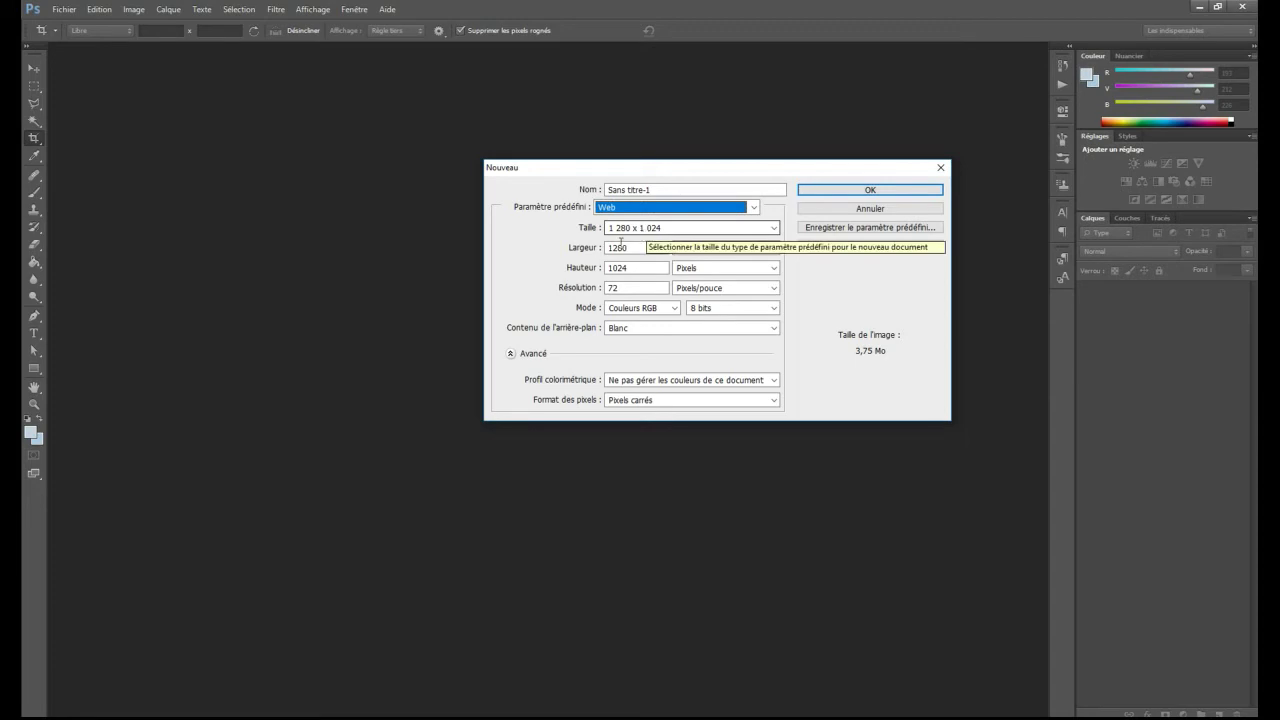
click(597, 269)
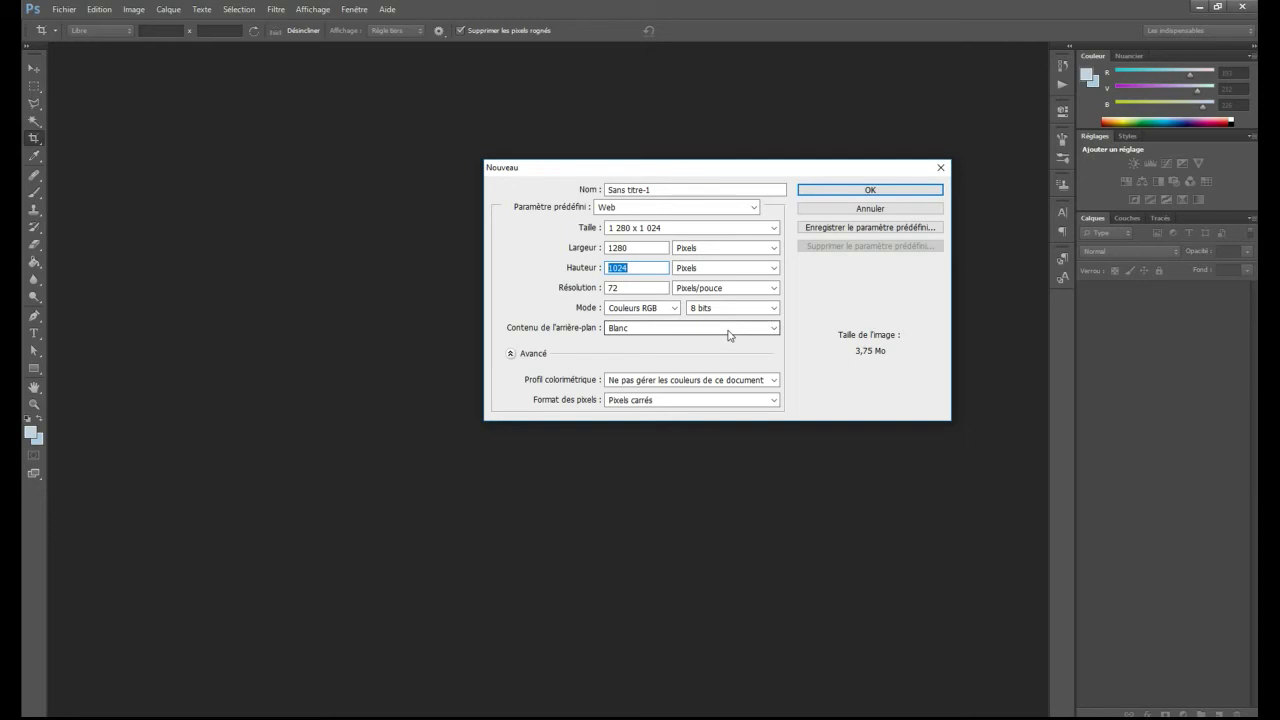
click(829, 192)
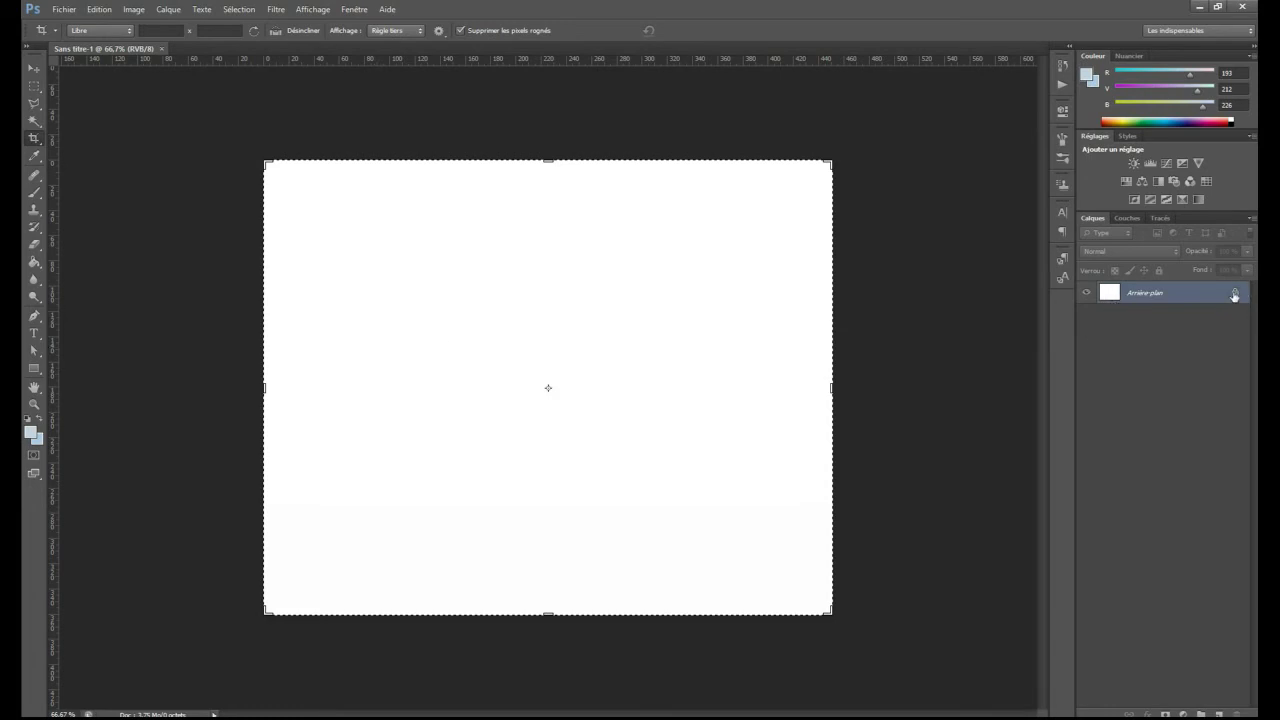
Rename the locked Arrière-plan layer to 'background' to make it an ordinary layer.
double_click(1113, 296)
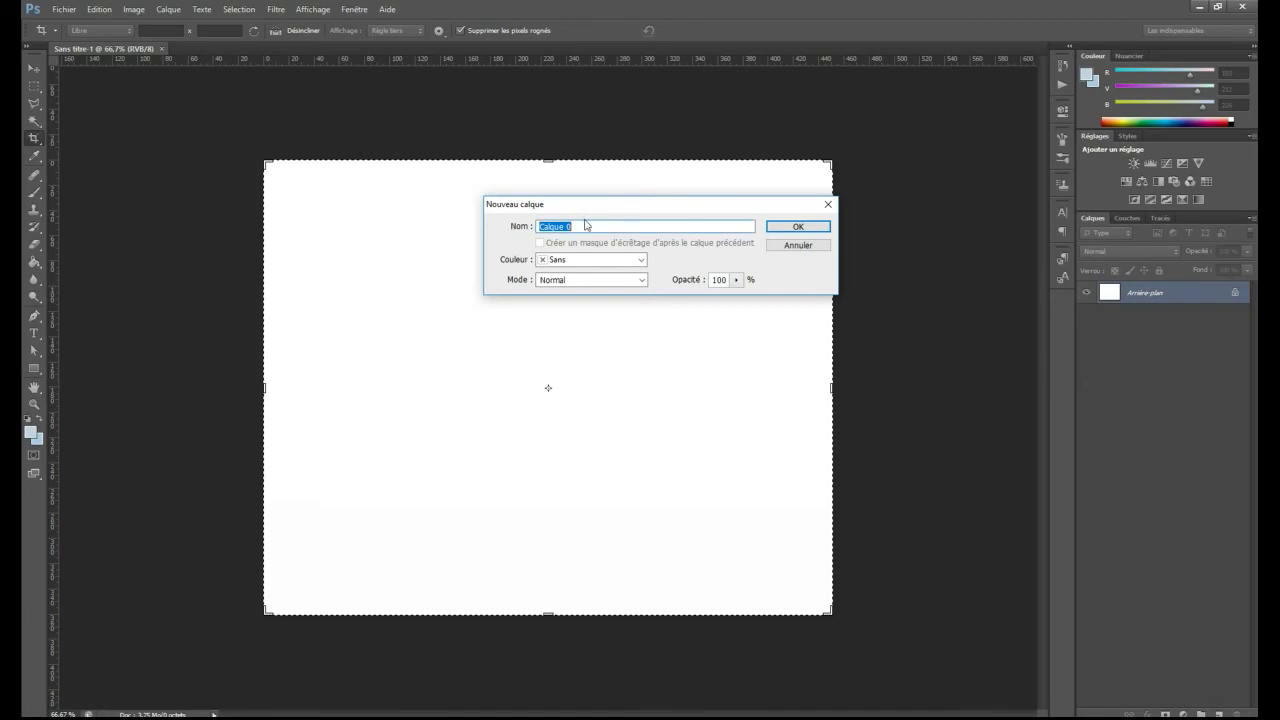
text(background)
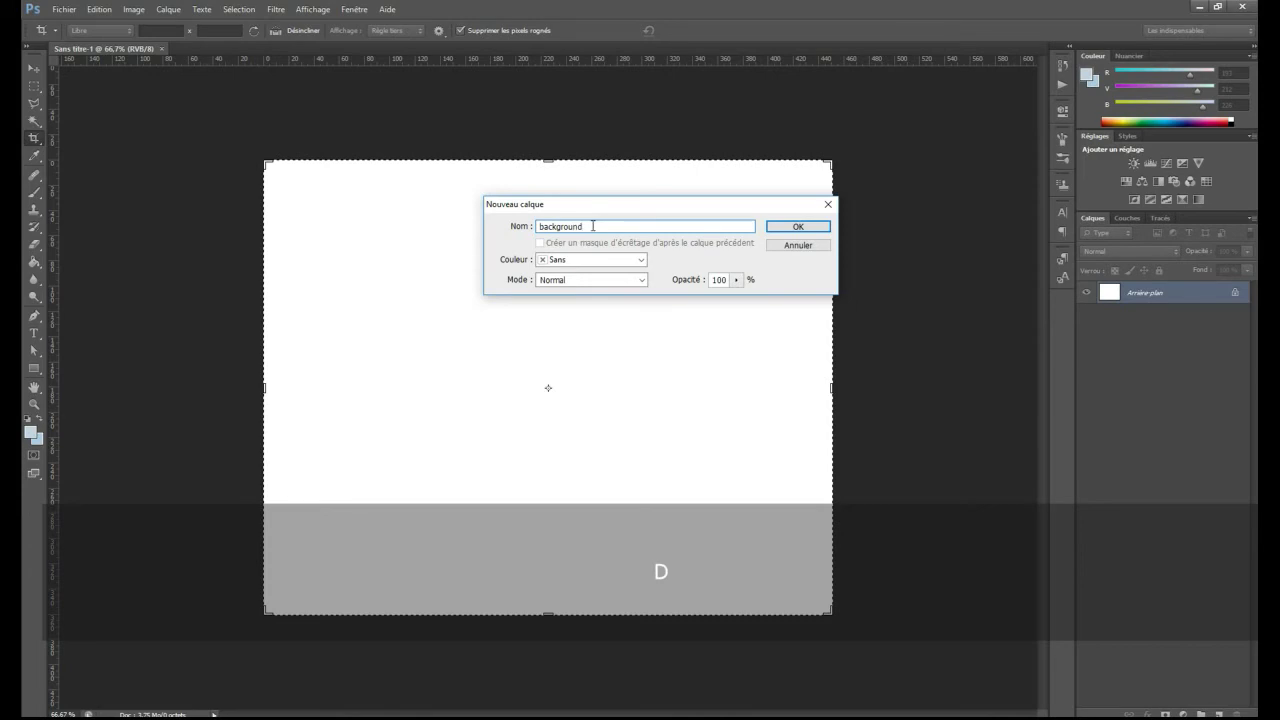
click(796, 229)
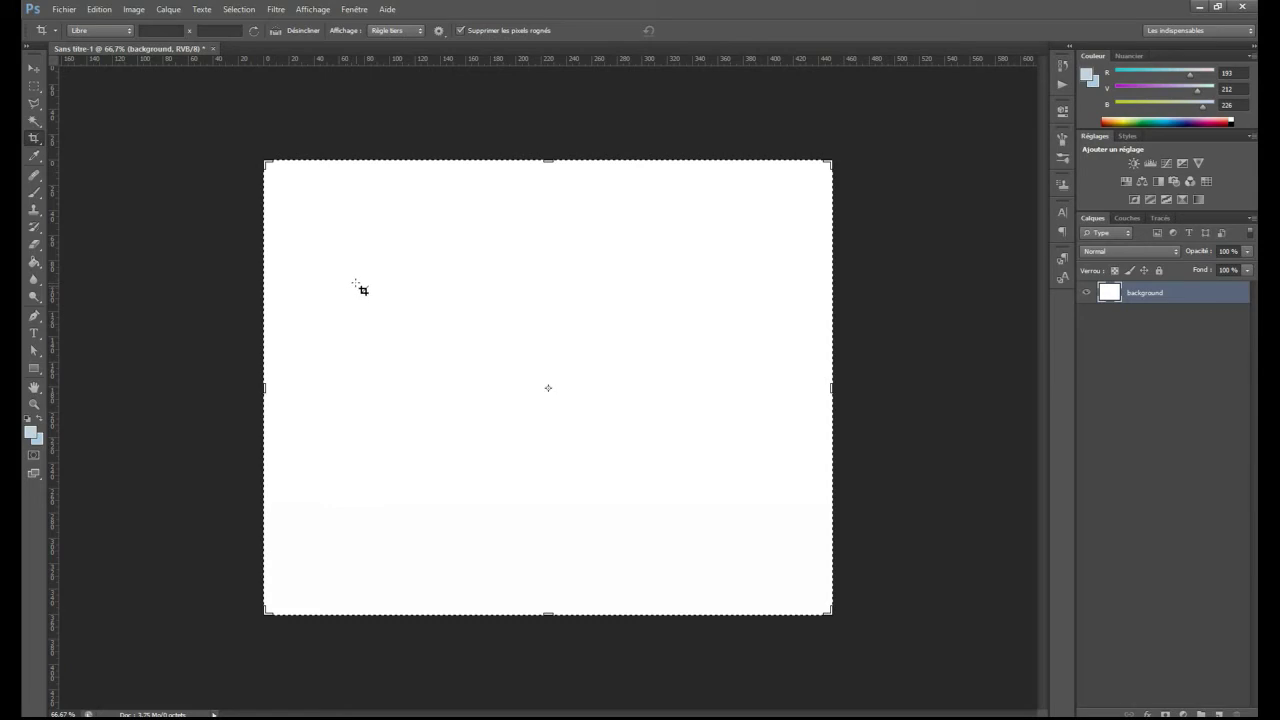
In Canvas Size, anchor at top-centre, switch units to pixels and enter a 2048 height.
click(134, 10)
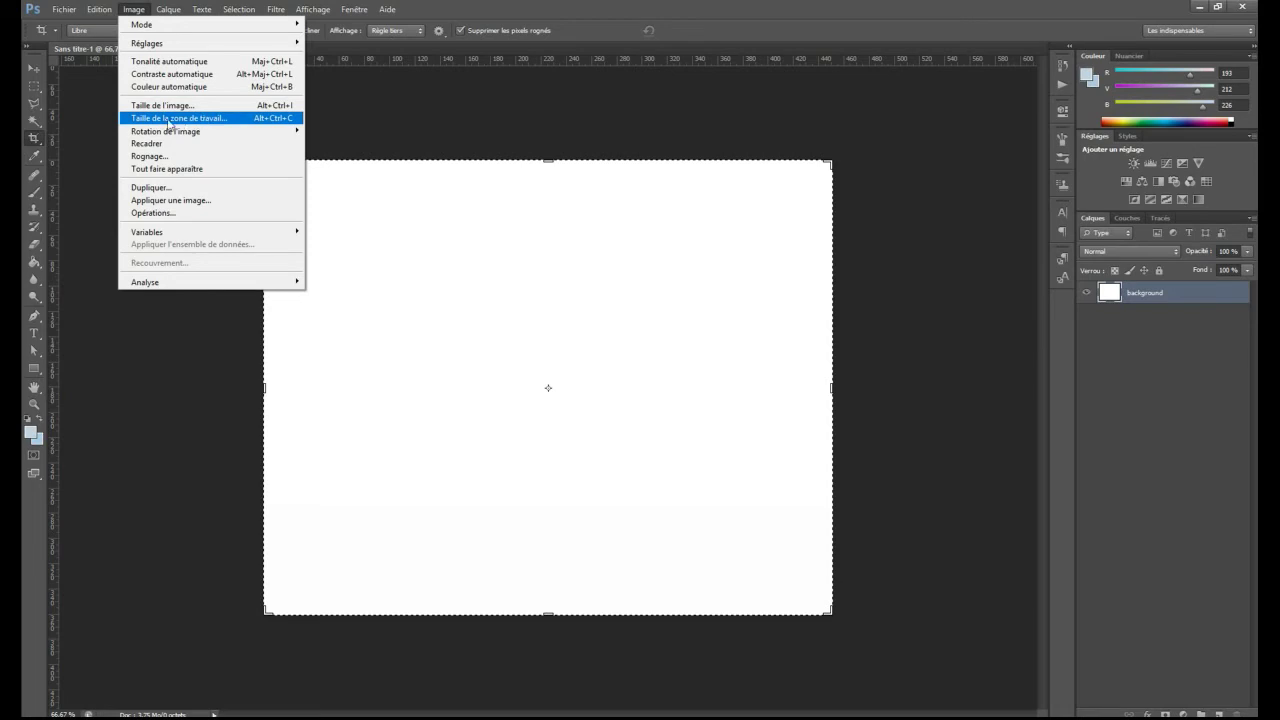
click(175, 119)
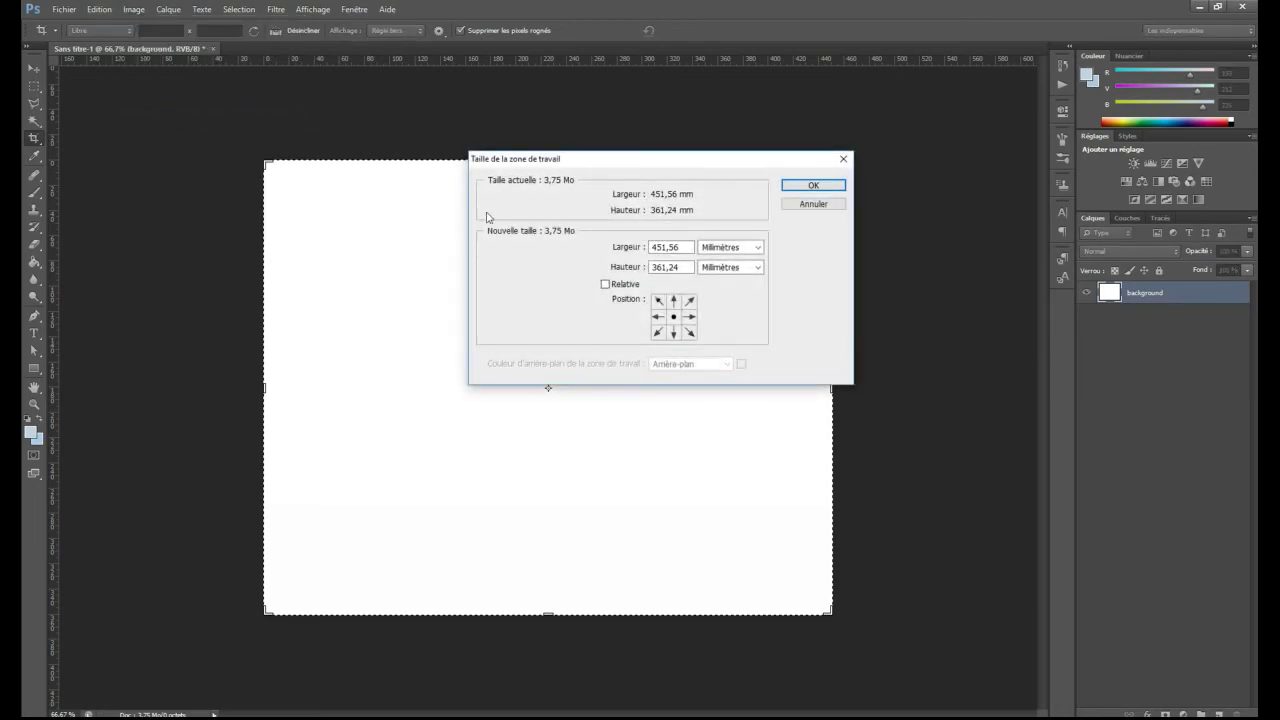
click(673, 302)
click(750, 268)
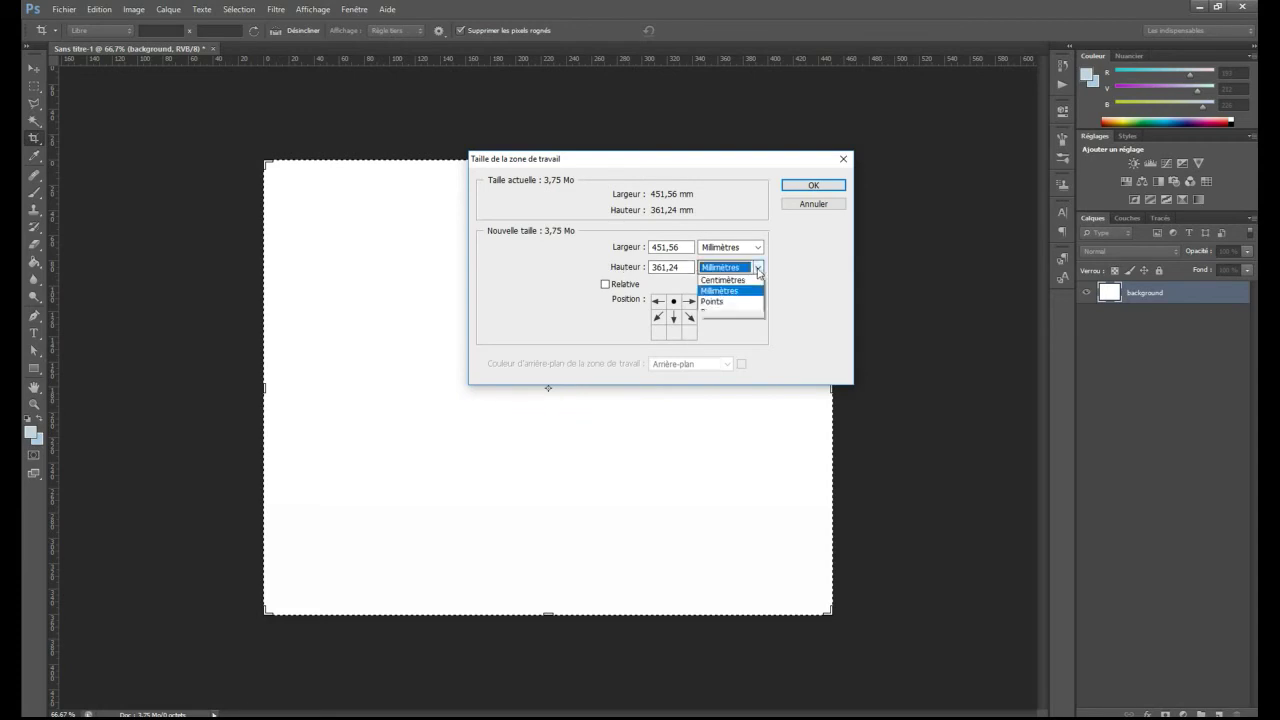
click(730, 292)
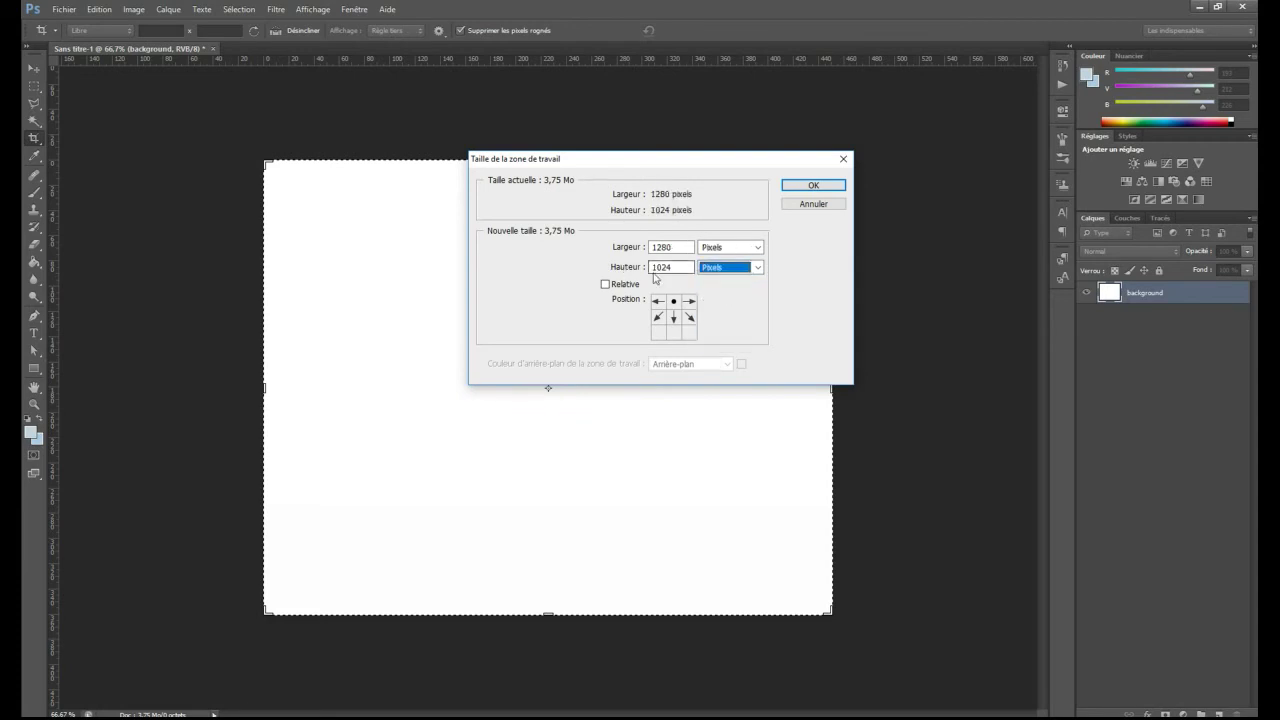
click(670, 267)
double_click(662, 267)
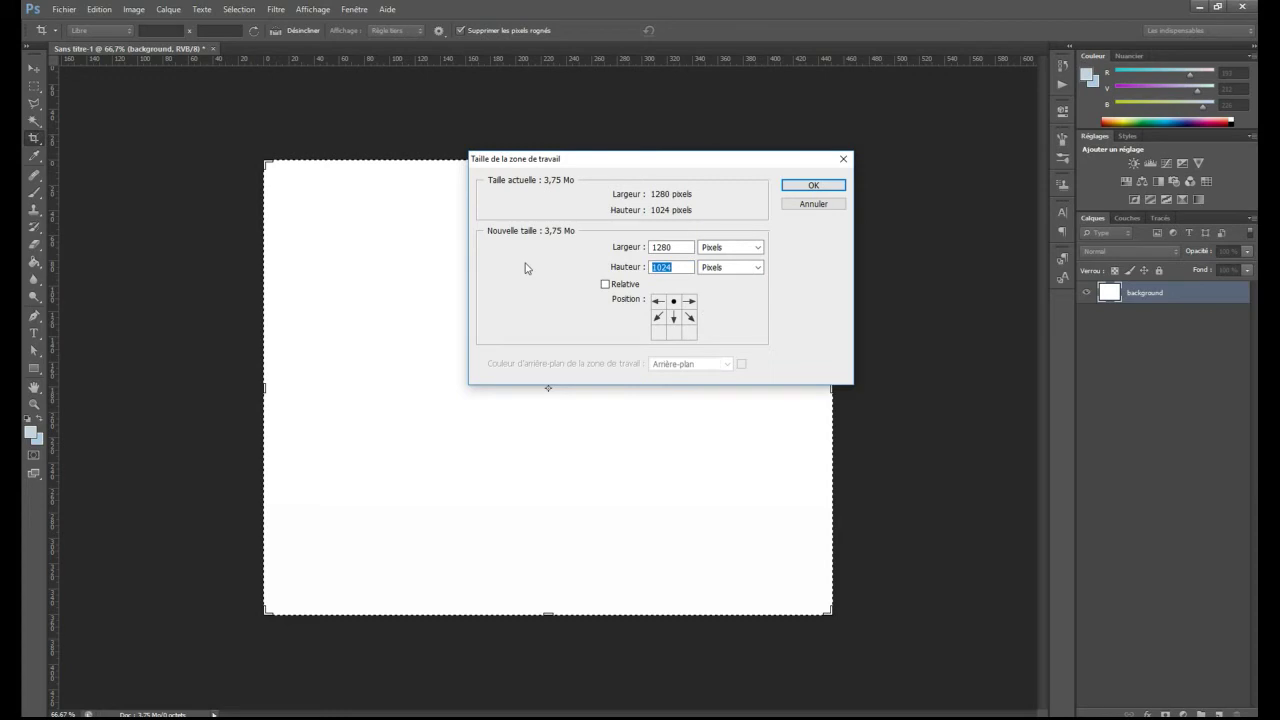
text(2048)
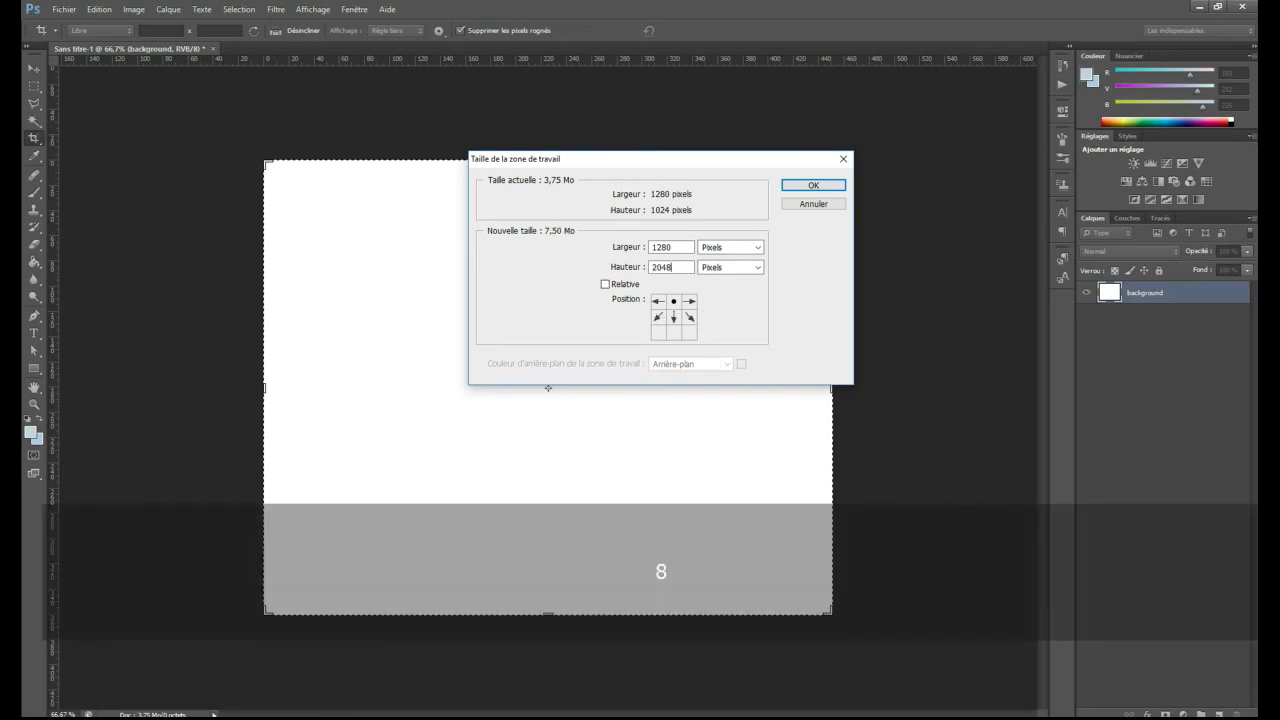
Apply the 2048 px canvas height, then undo the enlargement.
click(813, 185)
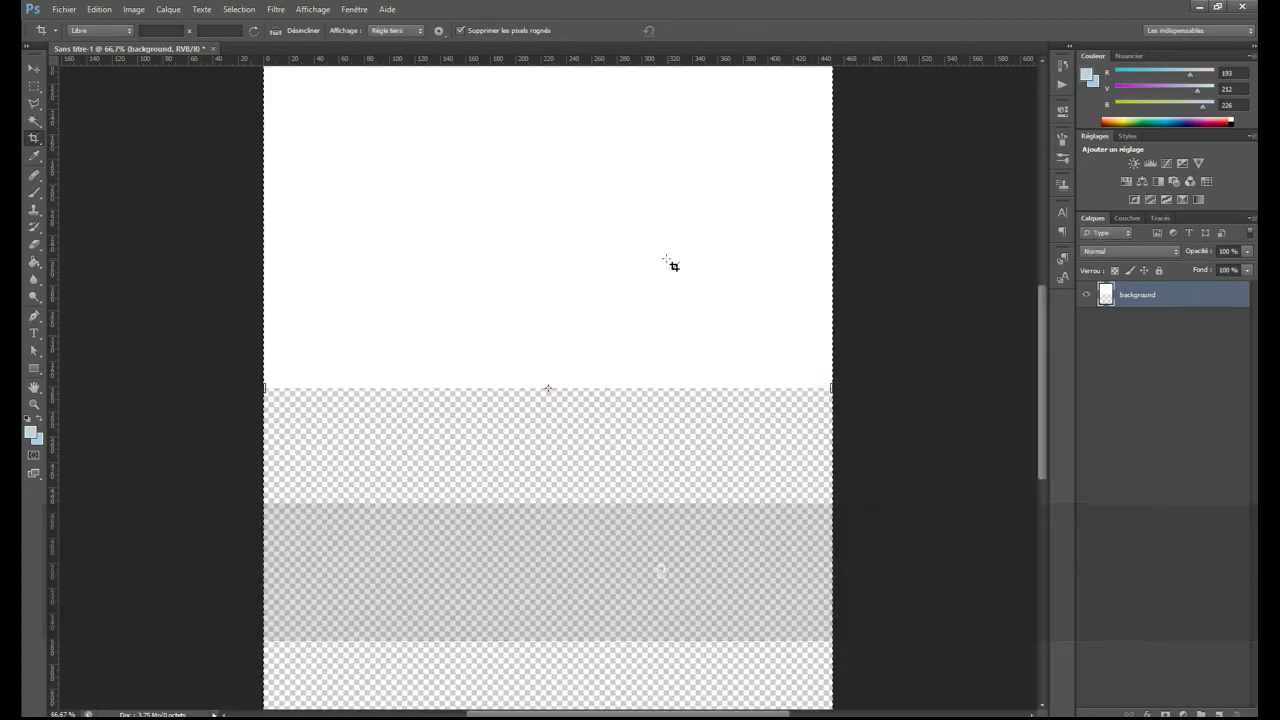
scroll(603, 404, up, 6)
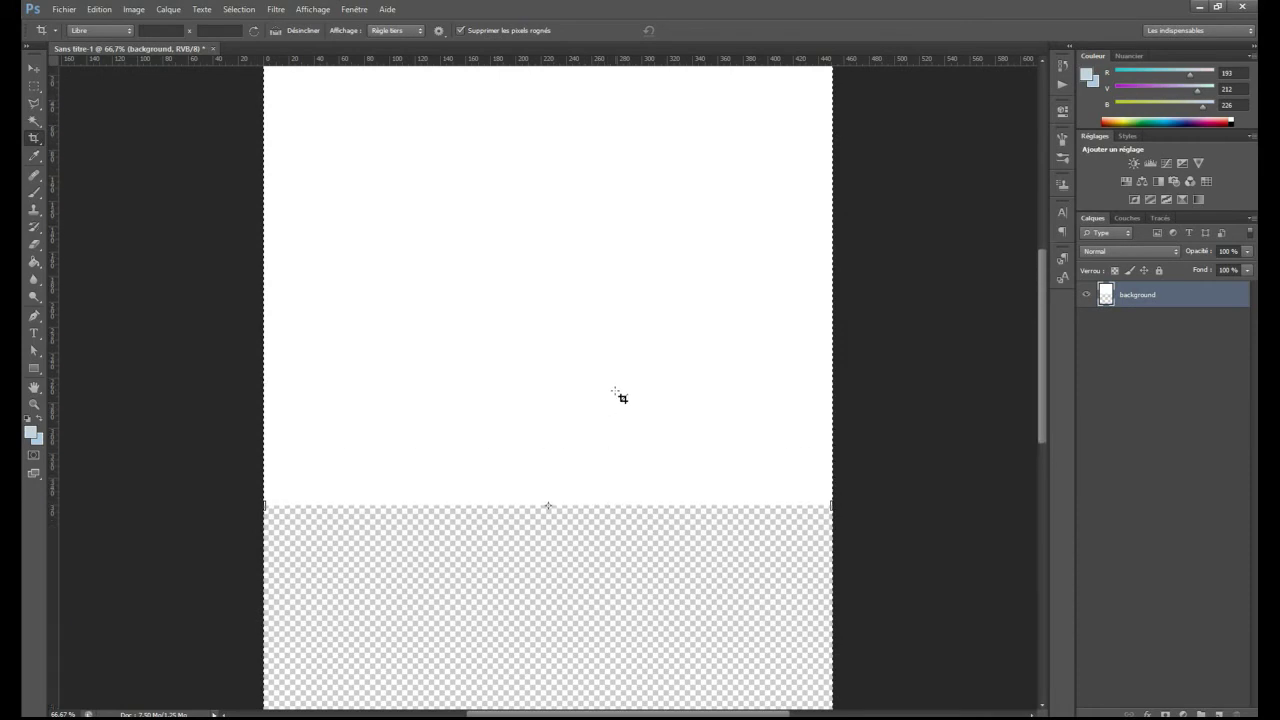
scroll(620, 396, down, 10)
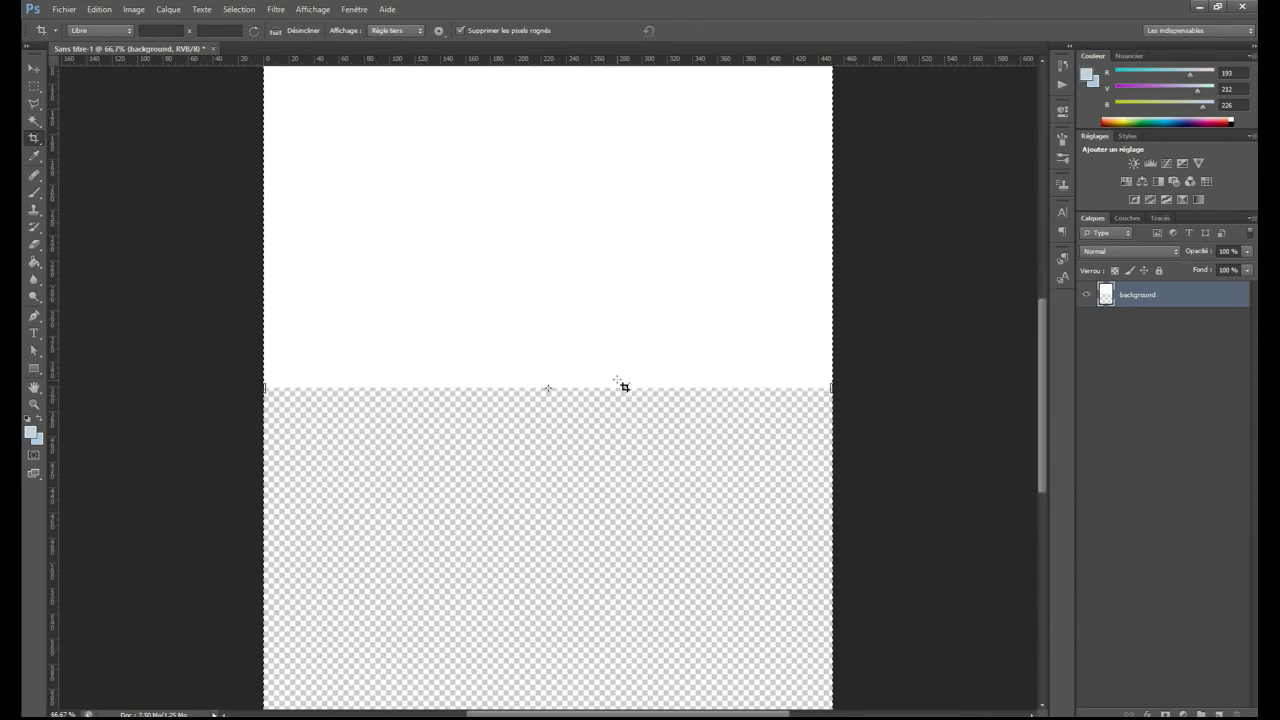
scroll(622, 390, down, 2)
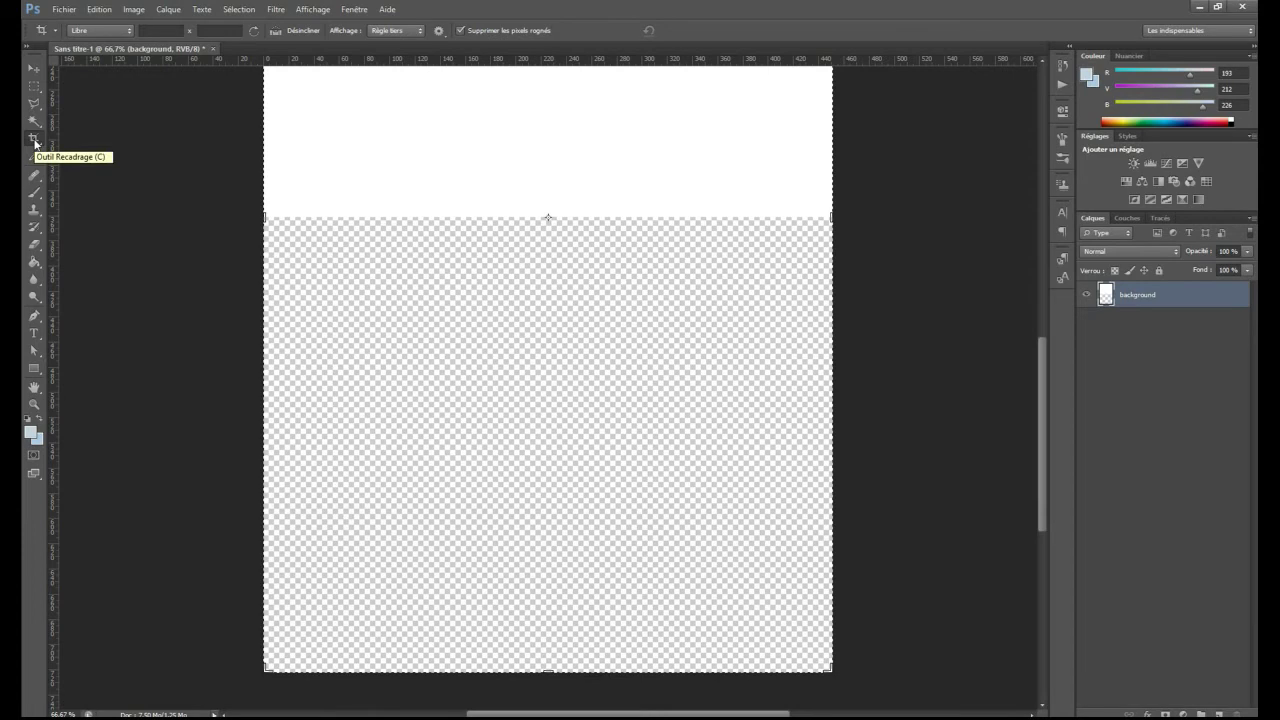
key(ctrl+z)
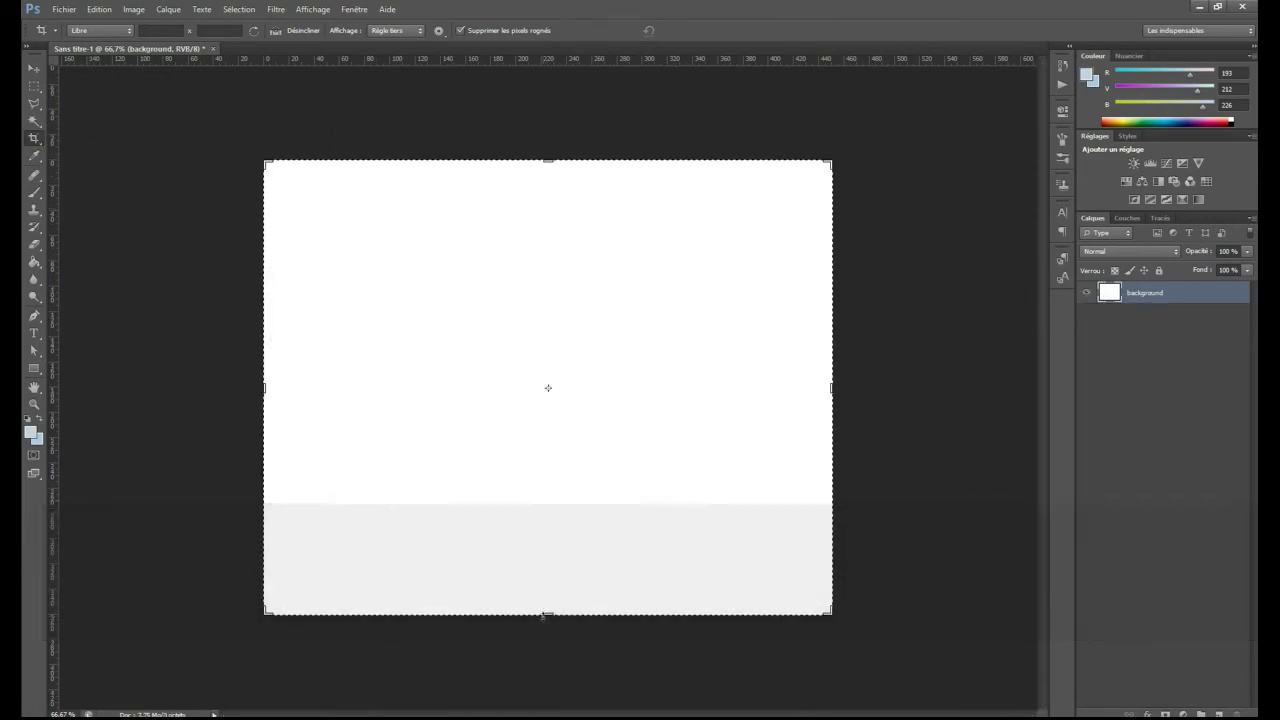
Extend the canvas downward with a crop past the page bottom, leaving a transparent area.
drag(548, 614, 548, 665)
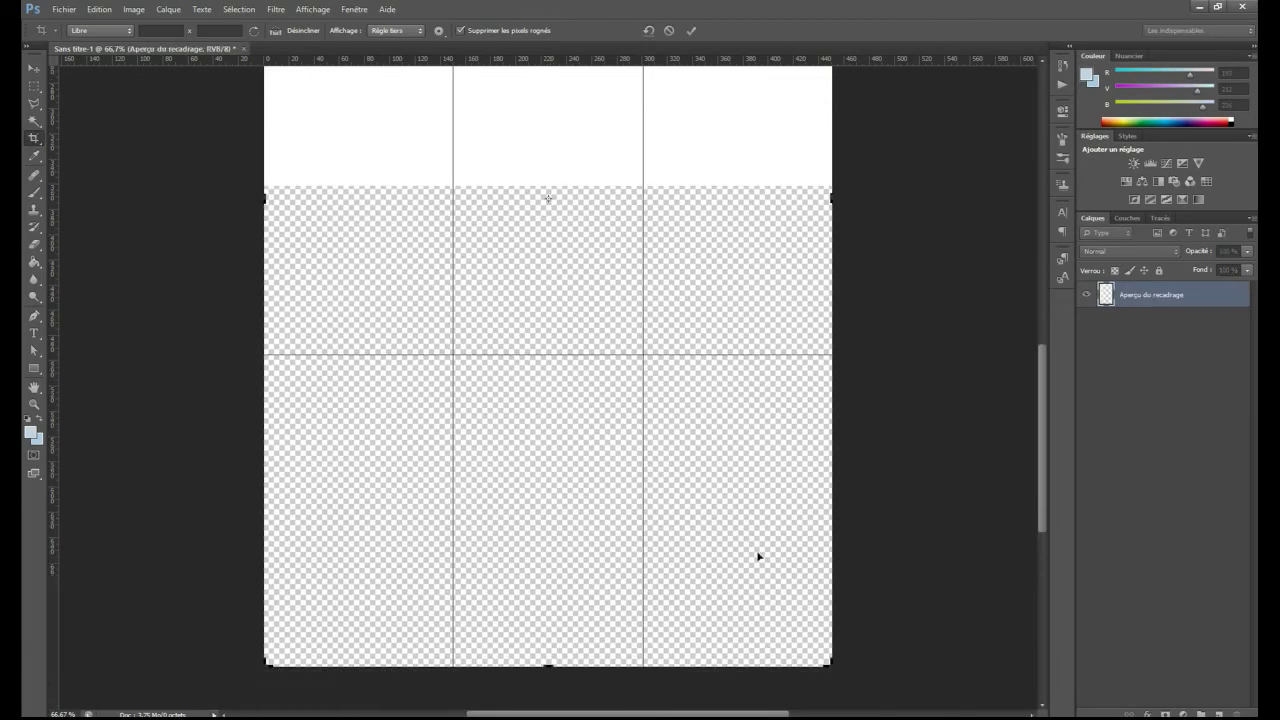
scroll(694, 520, up, 10)
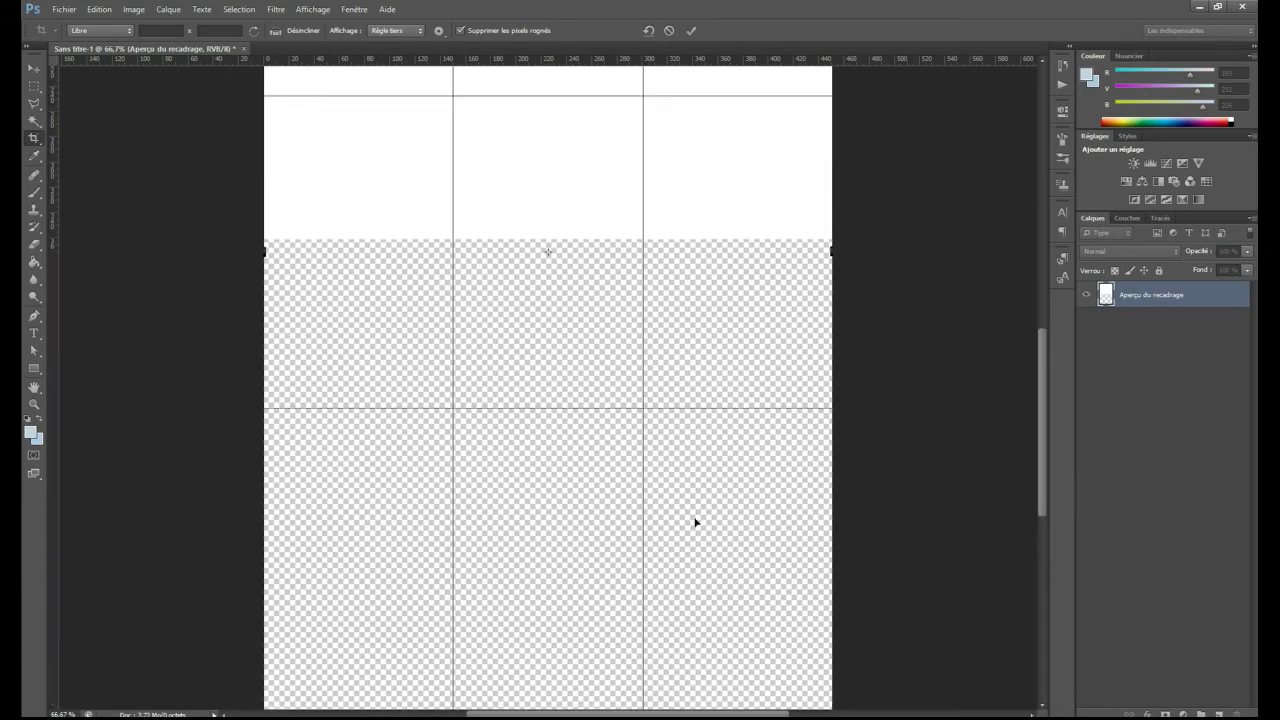
scroll(700, 527, up, 3)
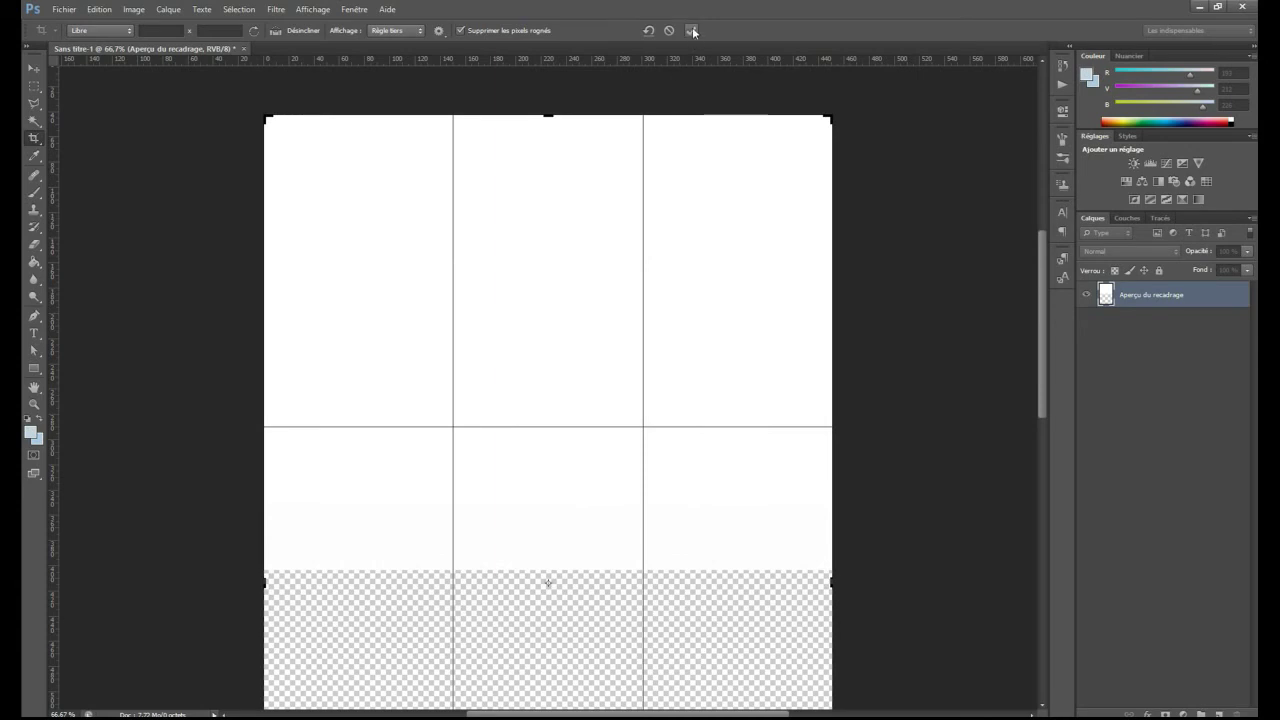
key(Return)
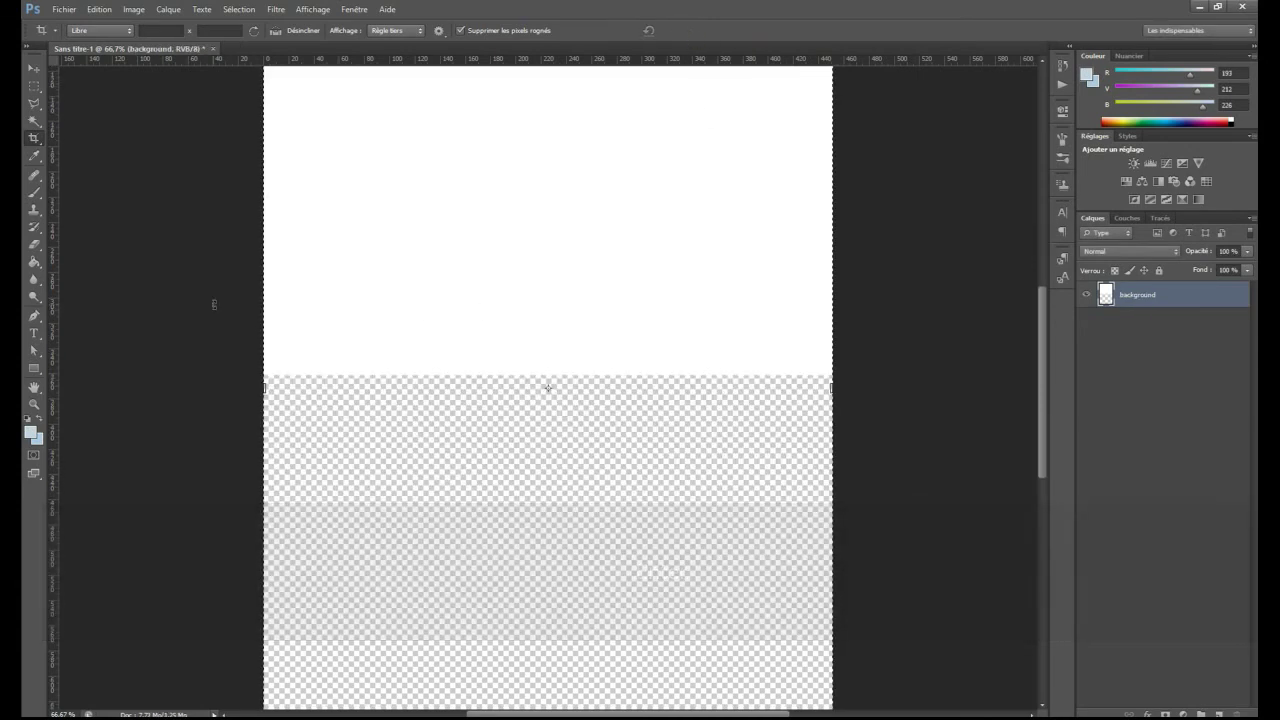
click(36, 70)
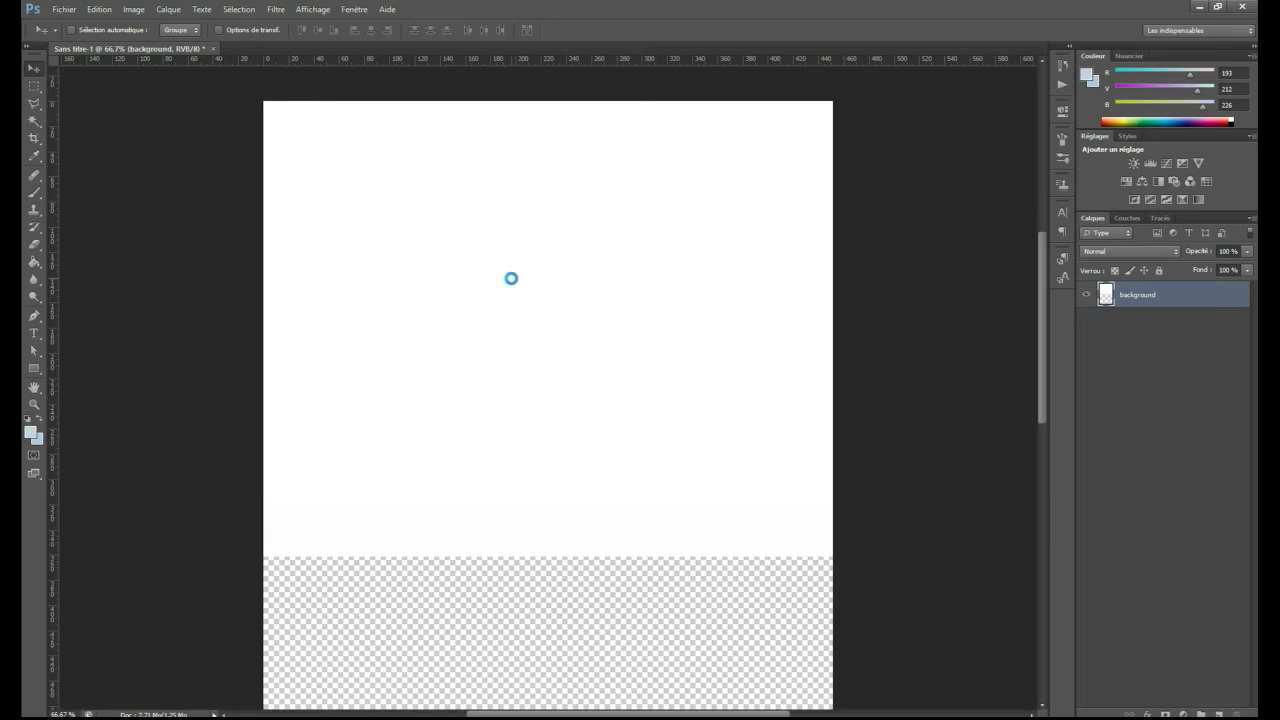
Place template_web_01 on the canvas, move it to the top and enlarge it to 102.71%.
drag(512, 280, 513, 281)
drag(546, 337, 551, 201)
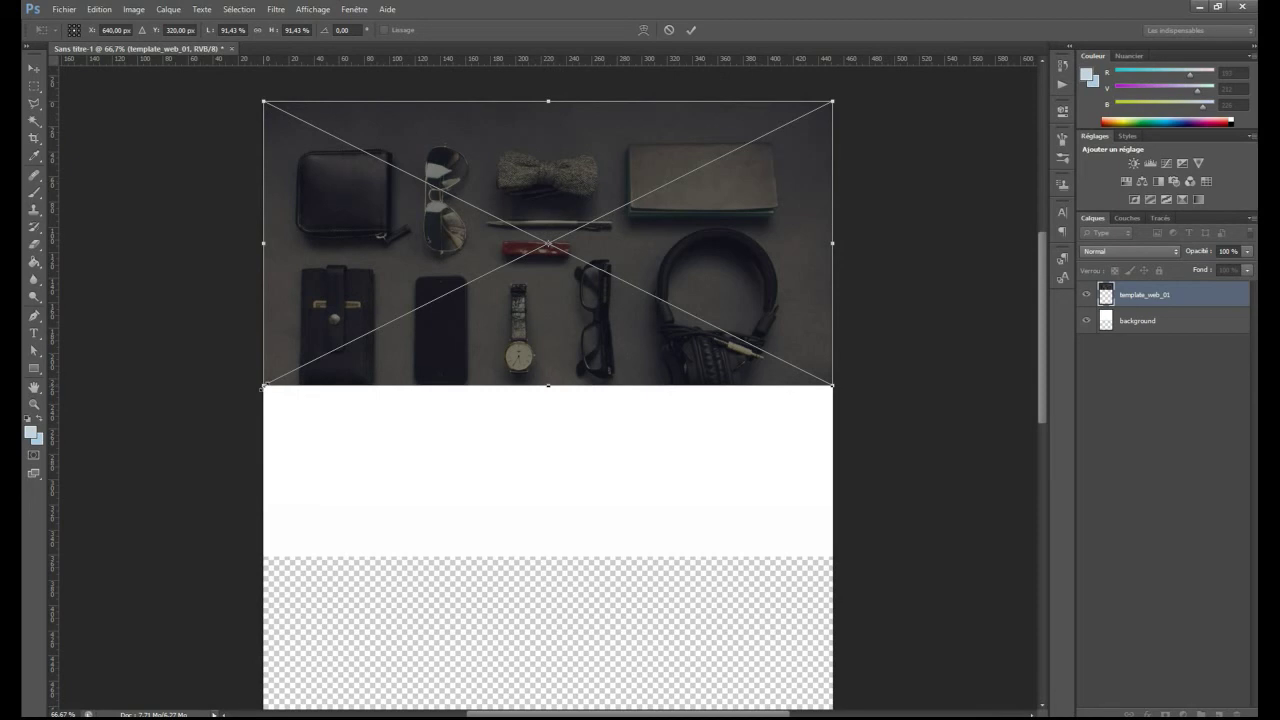
key(shift)
drag(263, 386, 193, 419)
drag(500, 332, 545, 308)
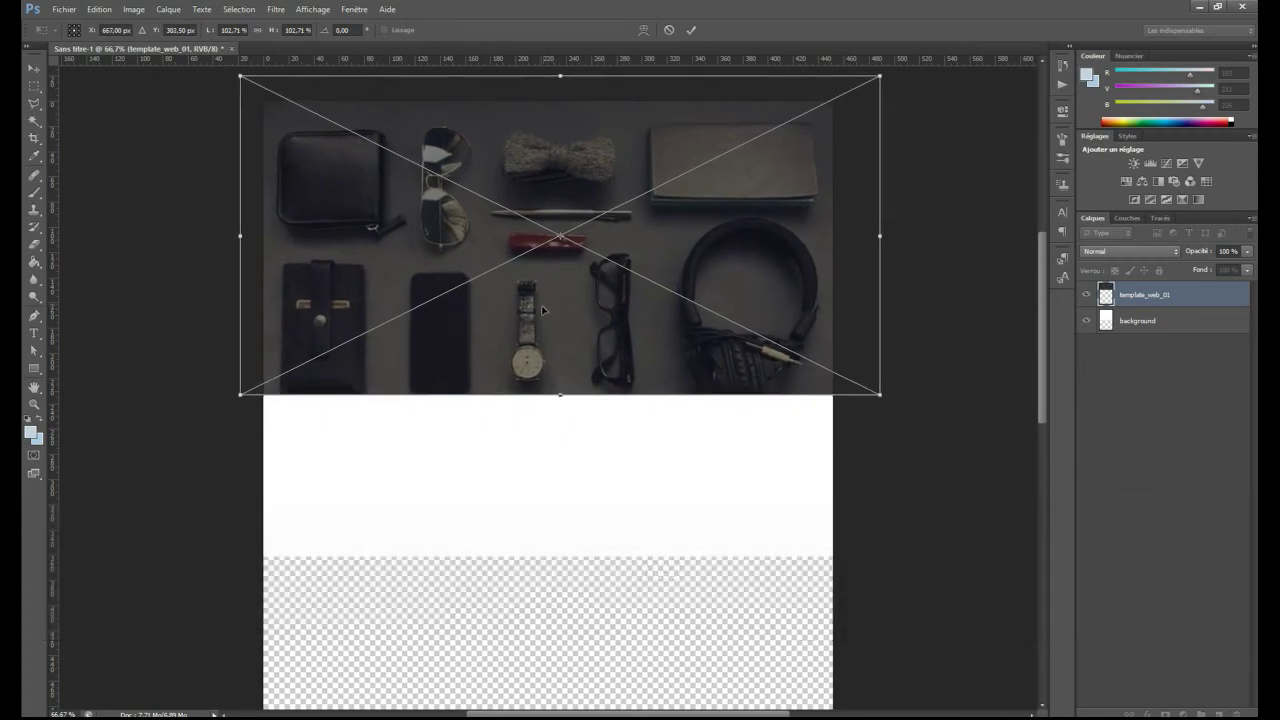
Undo the extra changes and scale the image proportionally to page width, then commit.
key(ctrl+z)
key(alt)
key(ctrl+alt+z)
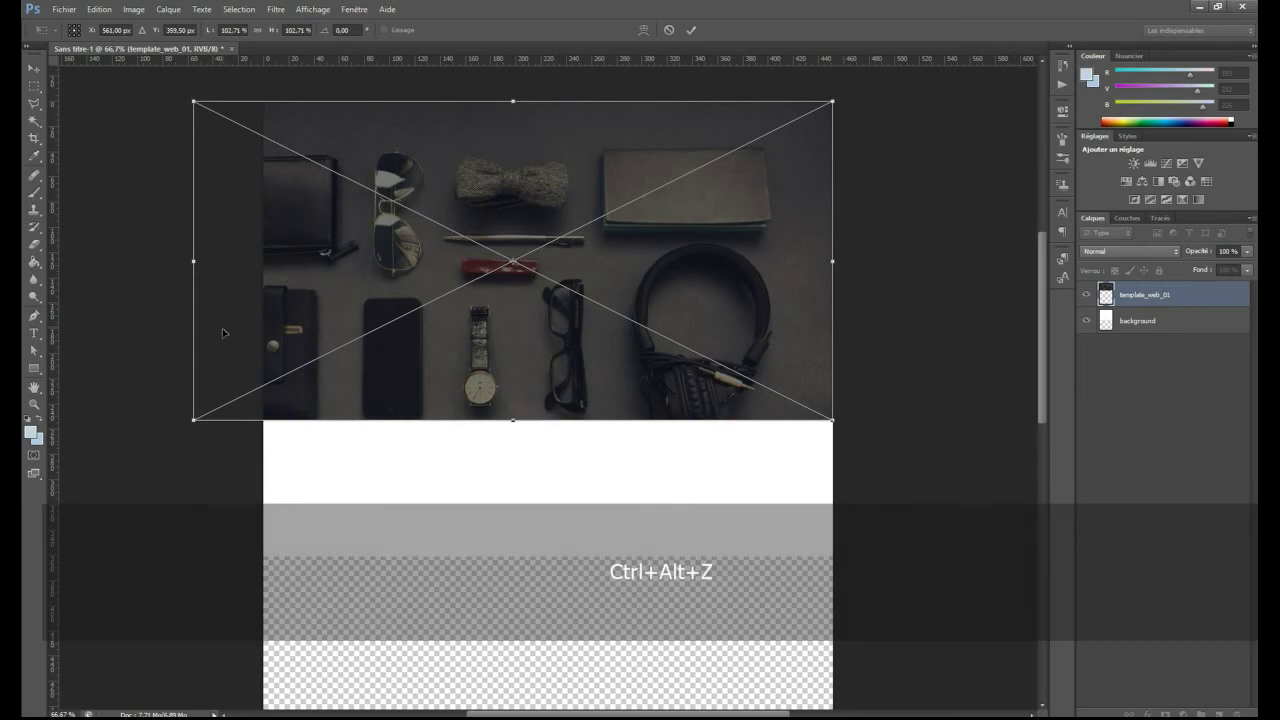
key(shift)
drag(193, 421, 263, 385)
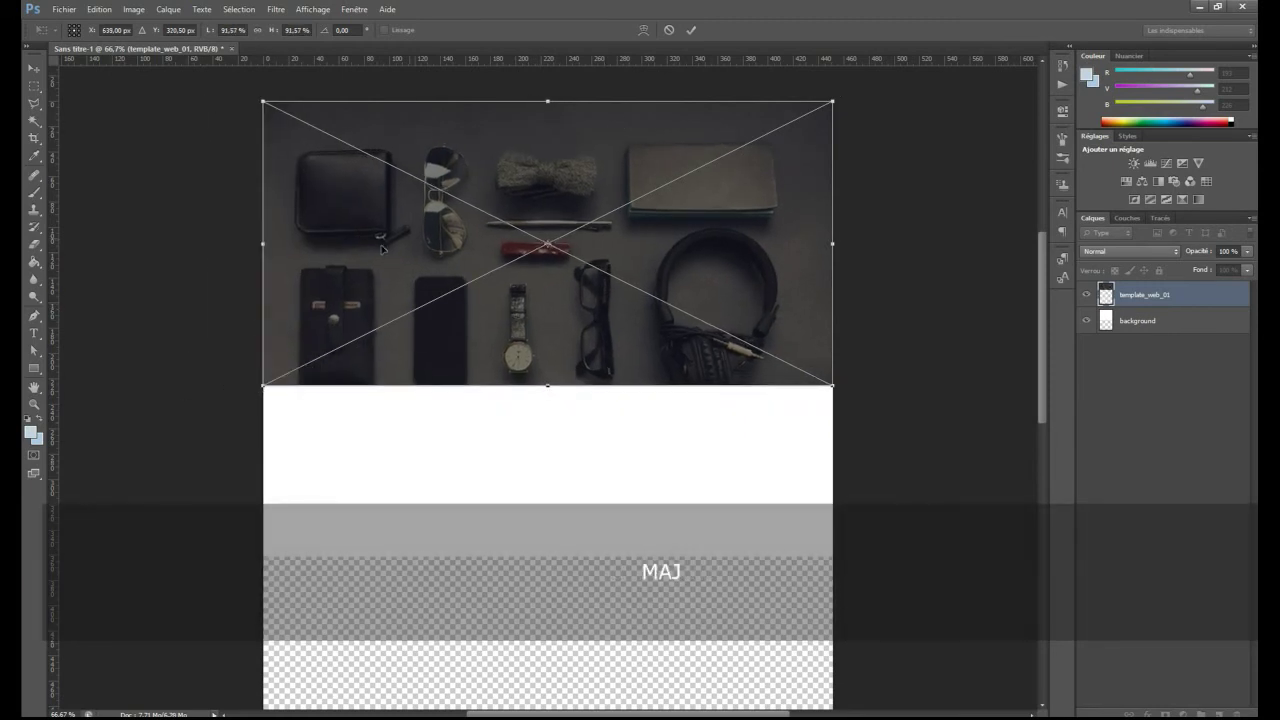
click(690, 29)
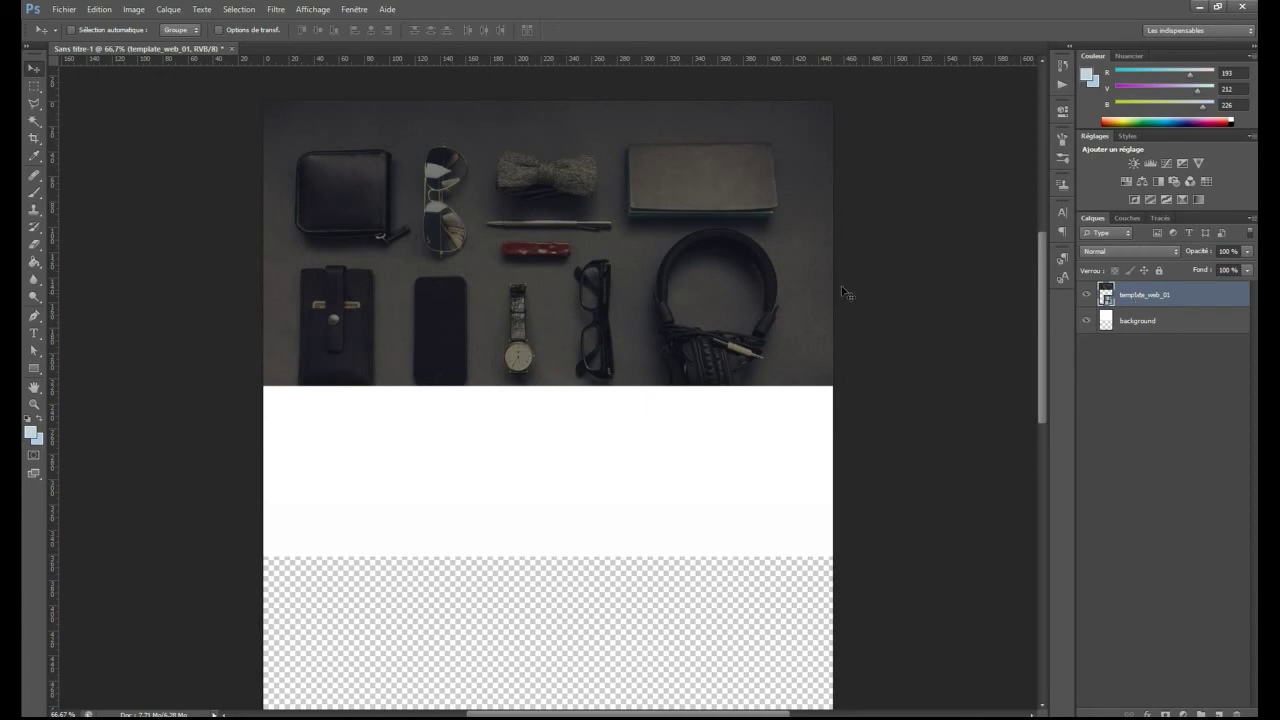
Rasterize the template_web_01 smart object into a regular pixel layer.
right_click(1138, 297)
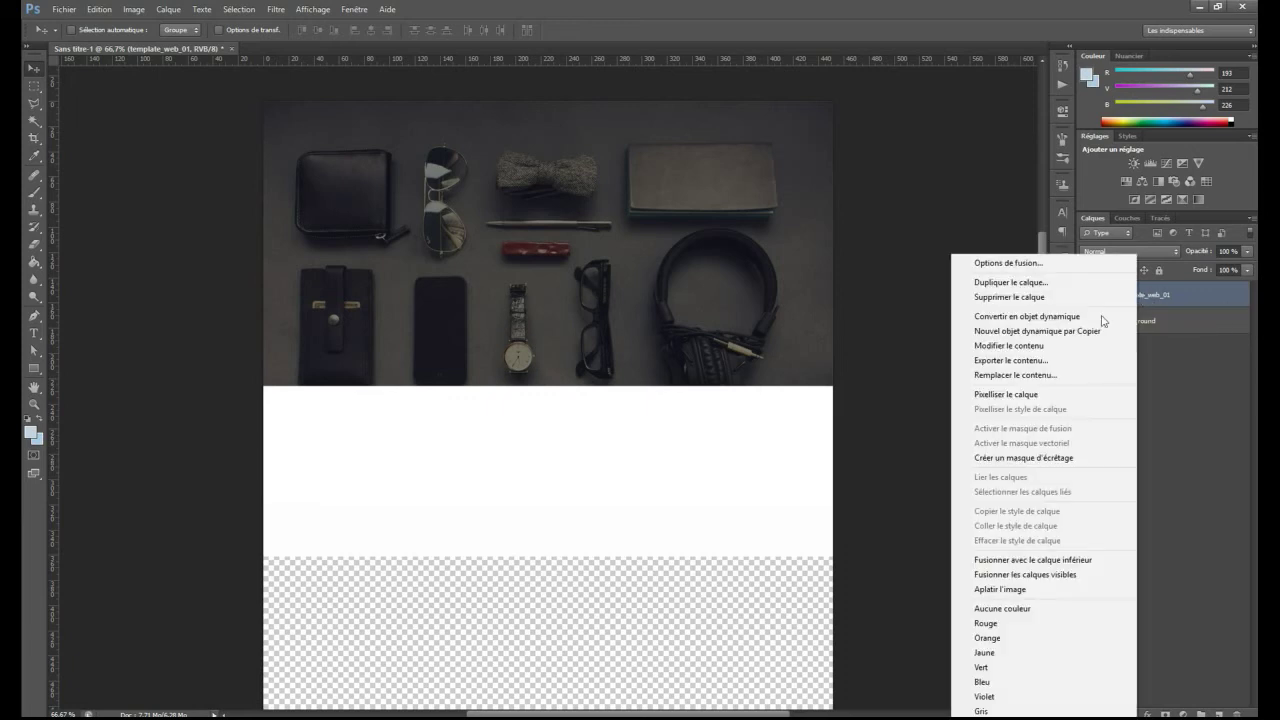
click(1051, 399)
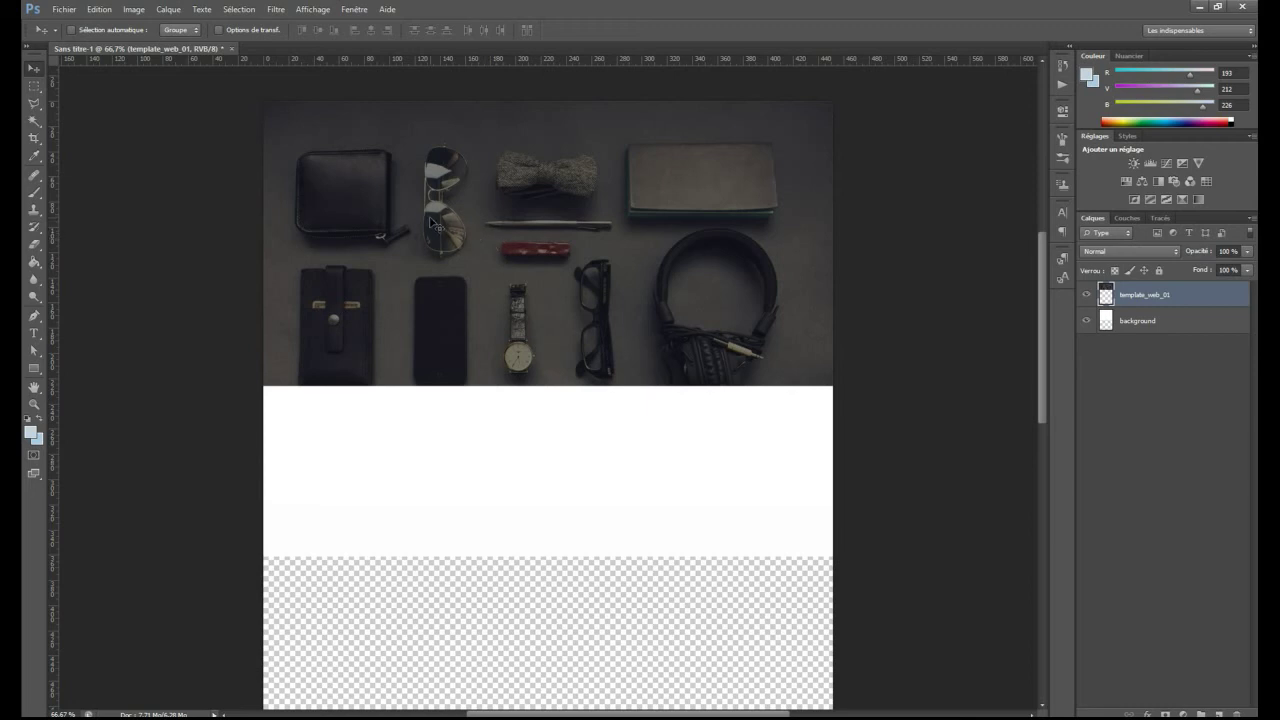
Type the author's name as a white title at the header's top-left, accepting font substitution.
click(33, 333)
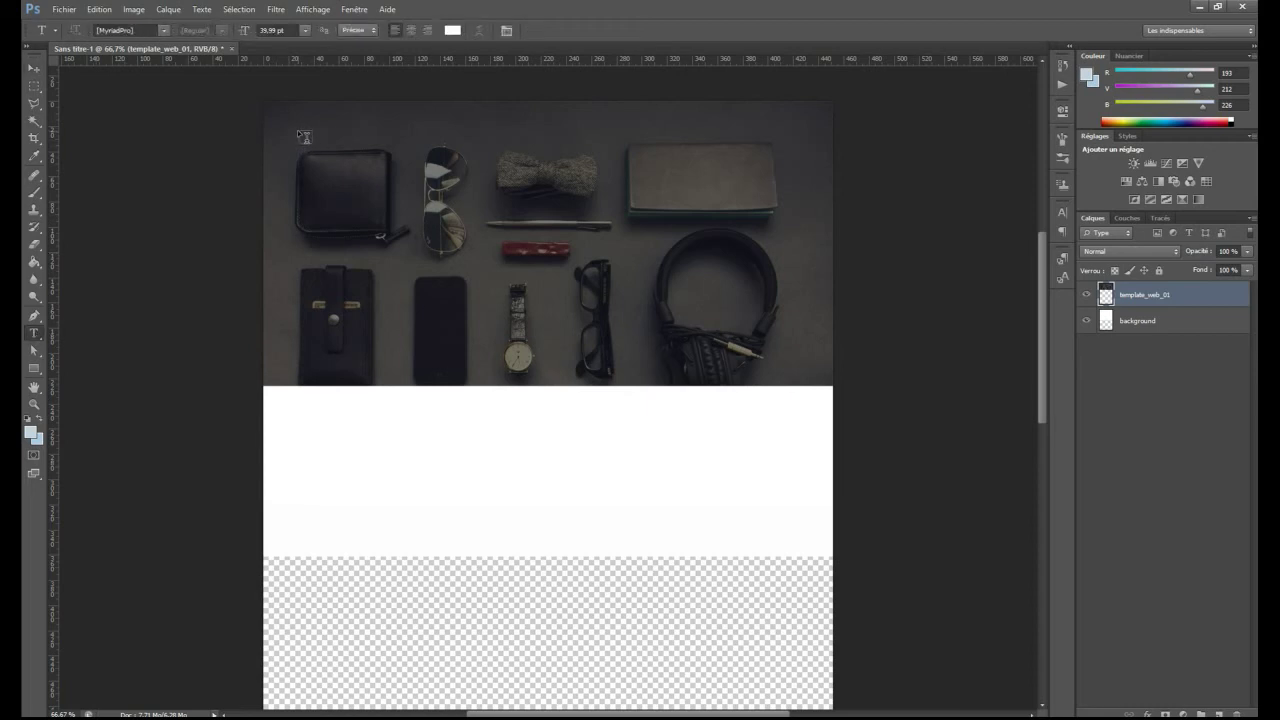
click(297, 129)
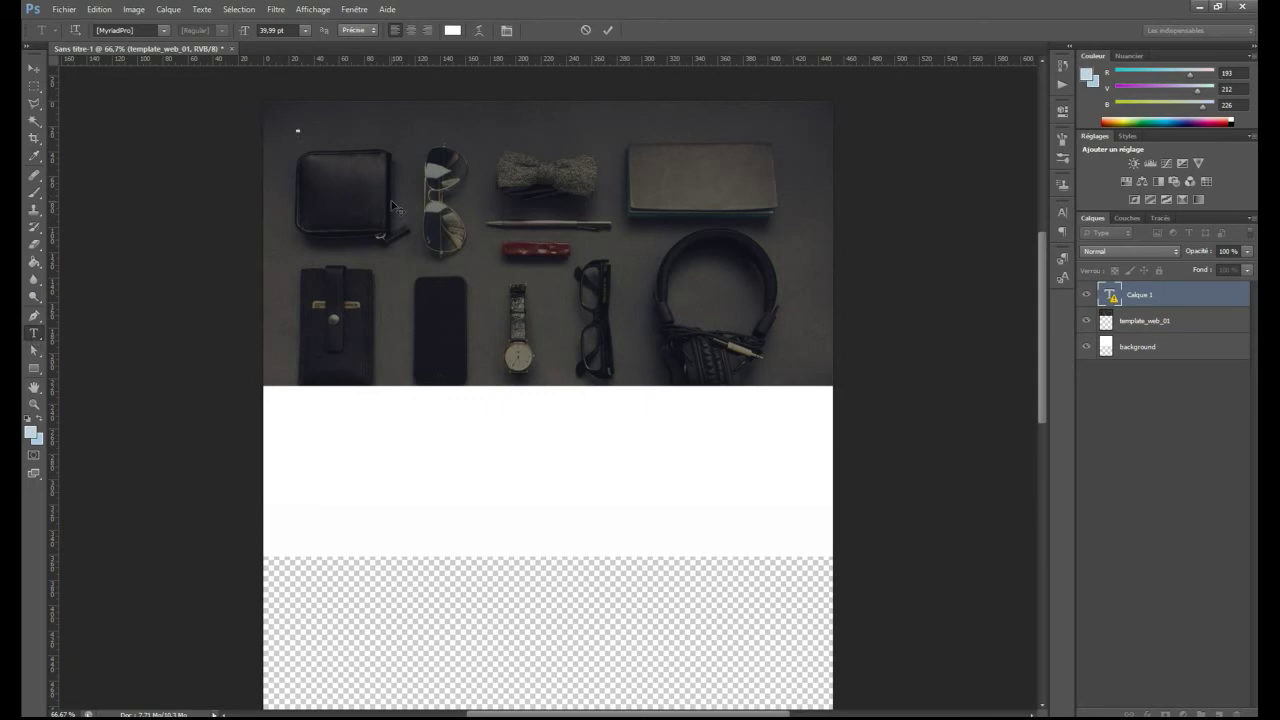
text(PIERRE-ANDRÉ CANHAN)
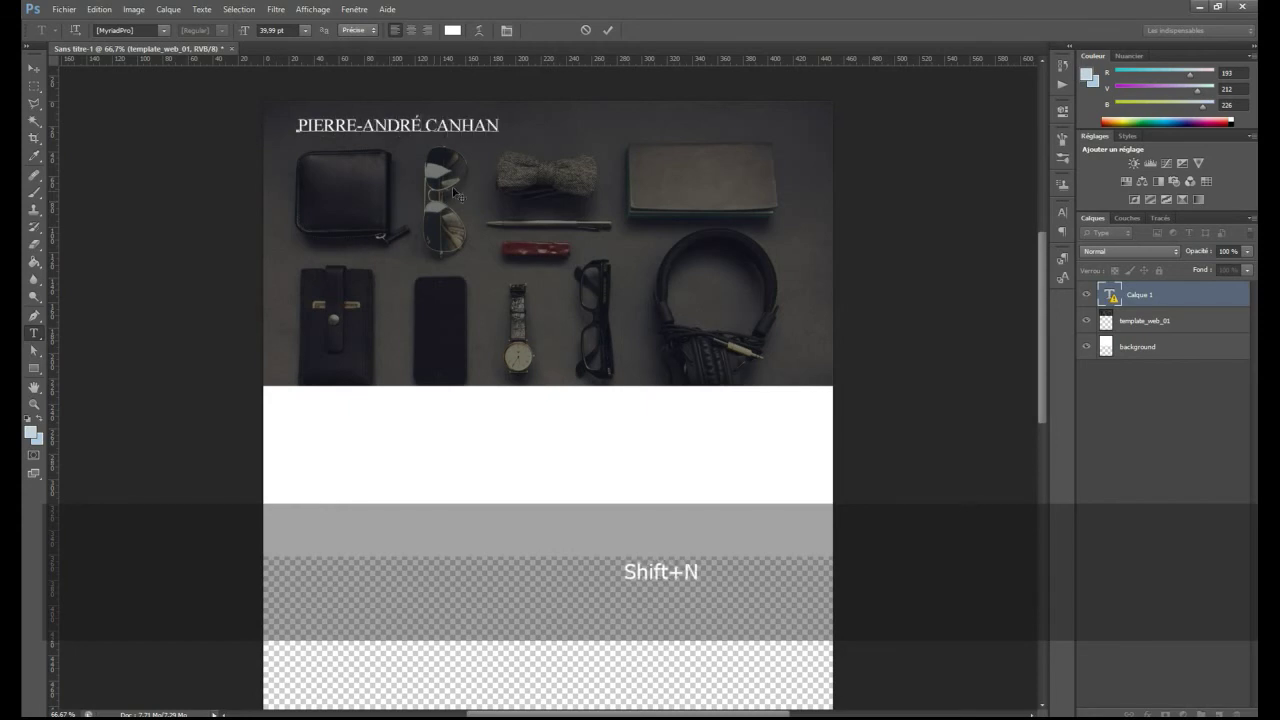
click(607, 30)
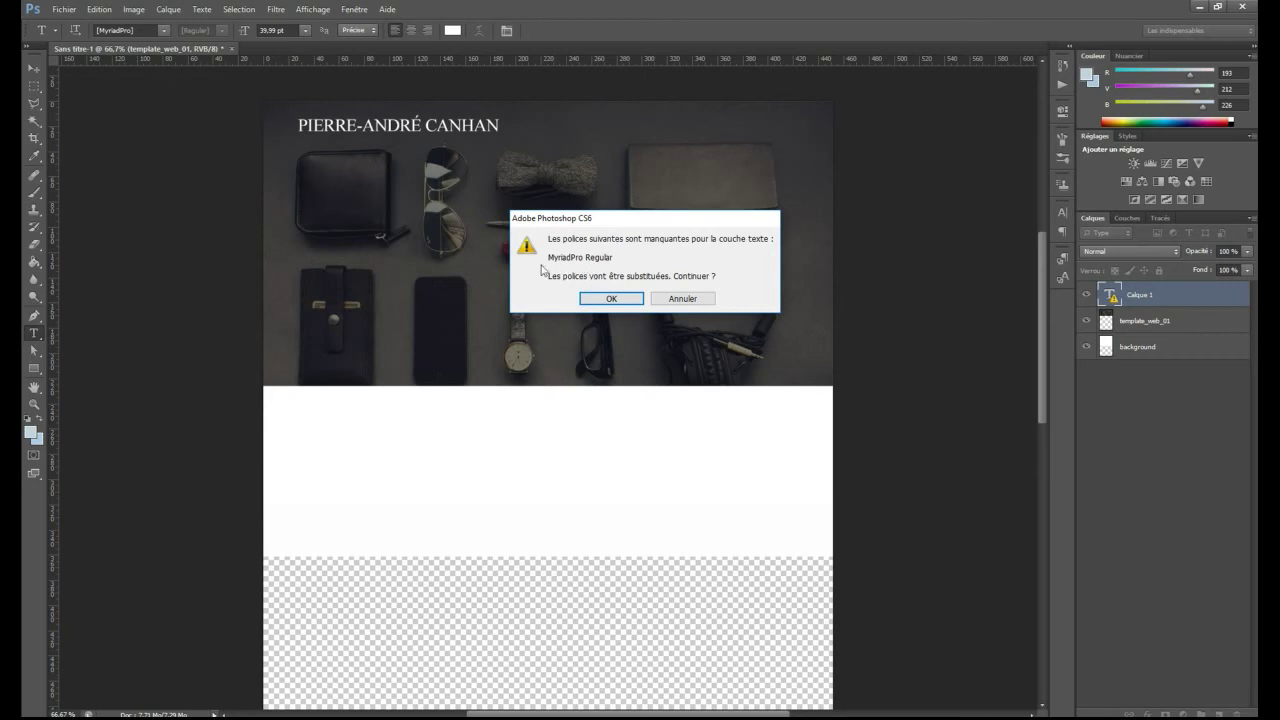
click(611, 299)
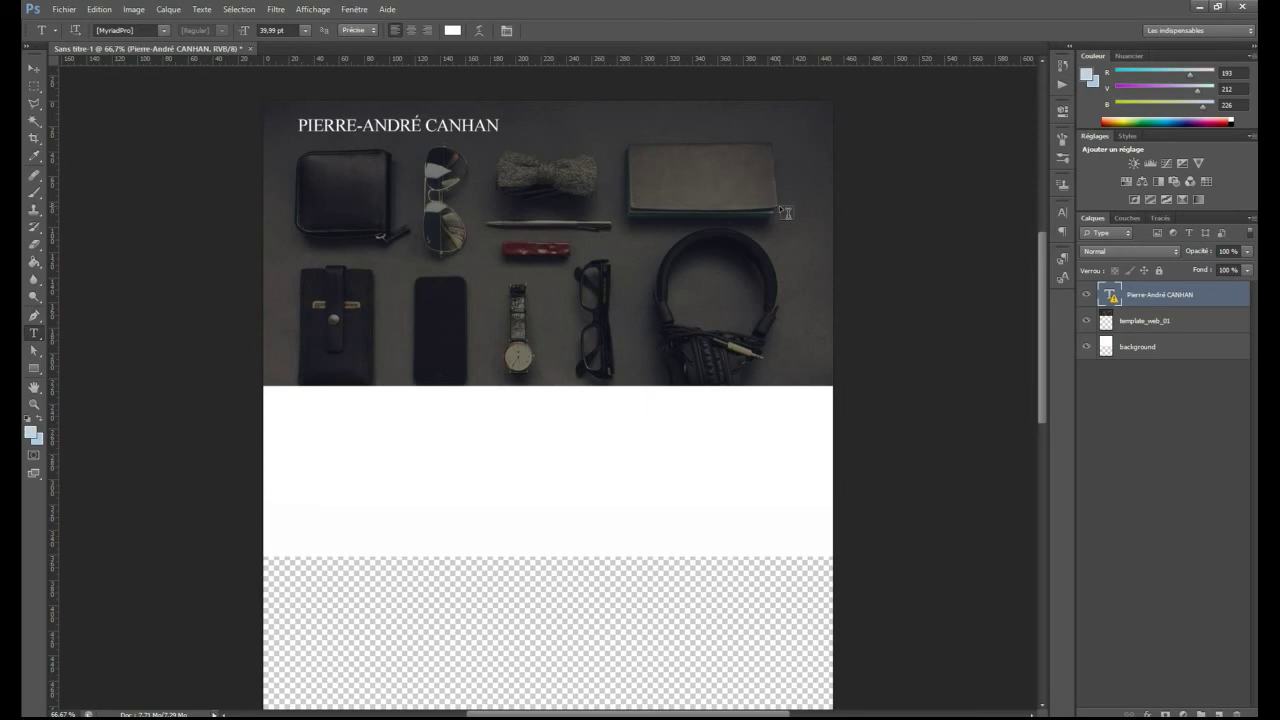
Enlarge the name title across the header width, about 251%, with the Character panel showing.
click(1062, 213)
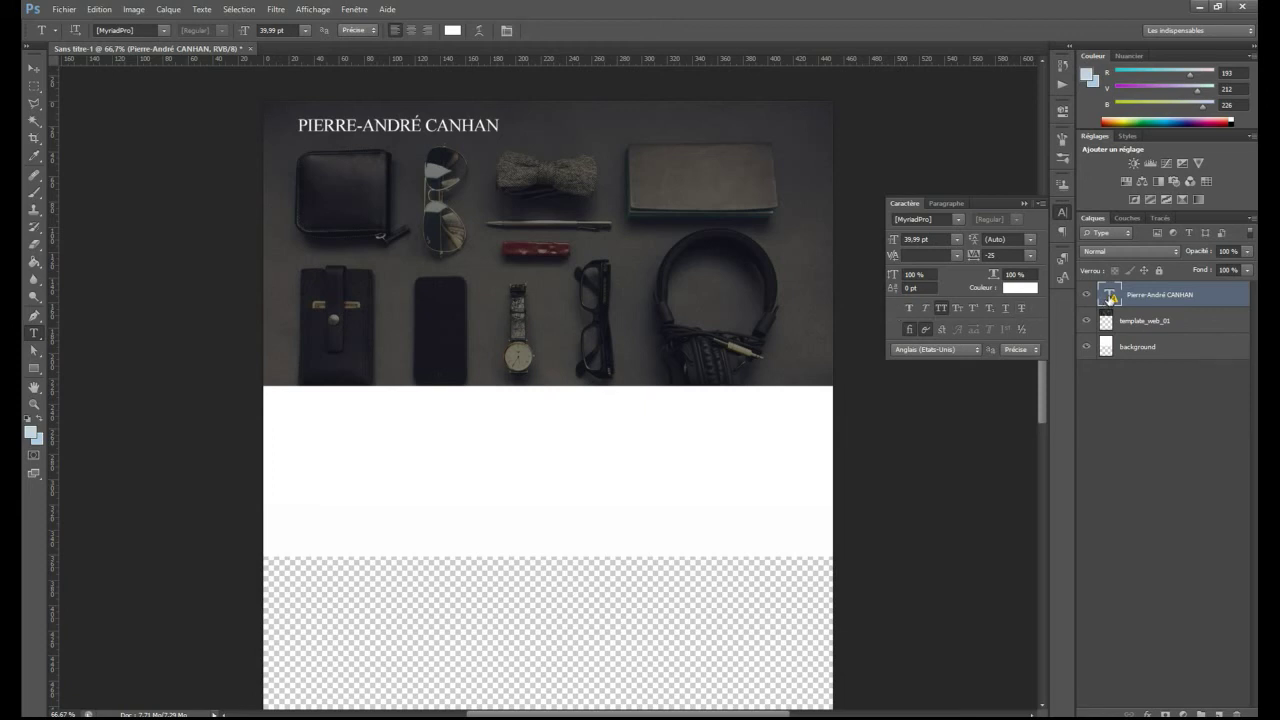
key(ctrl+t)
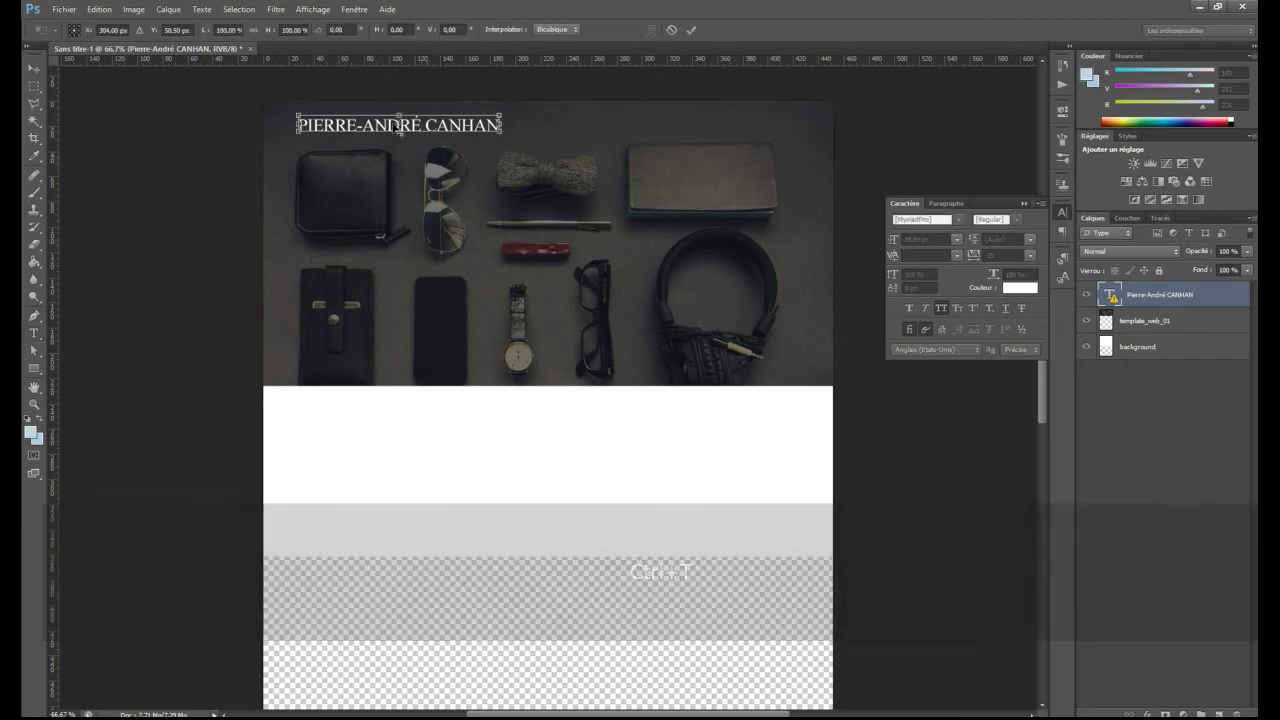
drag(504, 139, 797, 254)
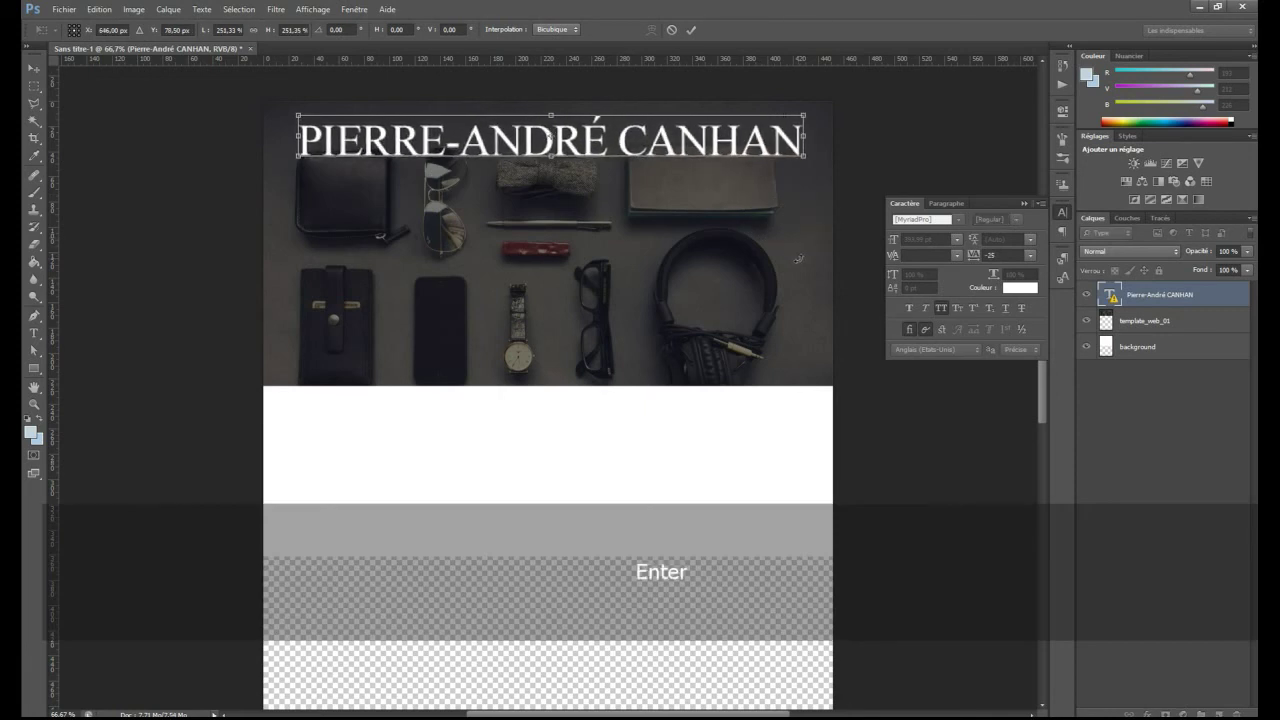
key(Return)
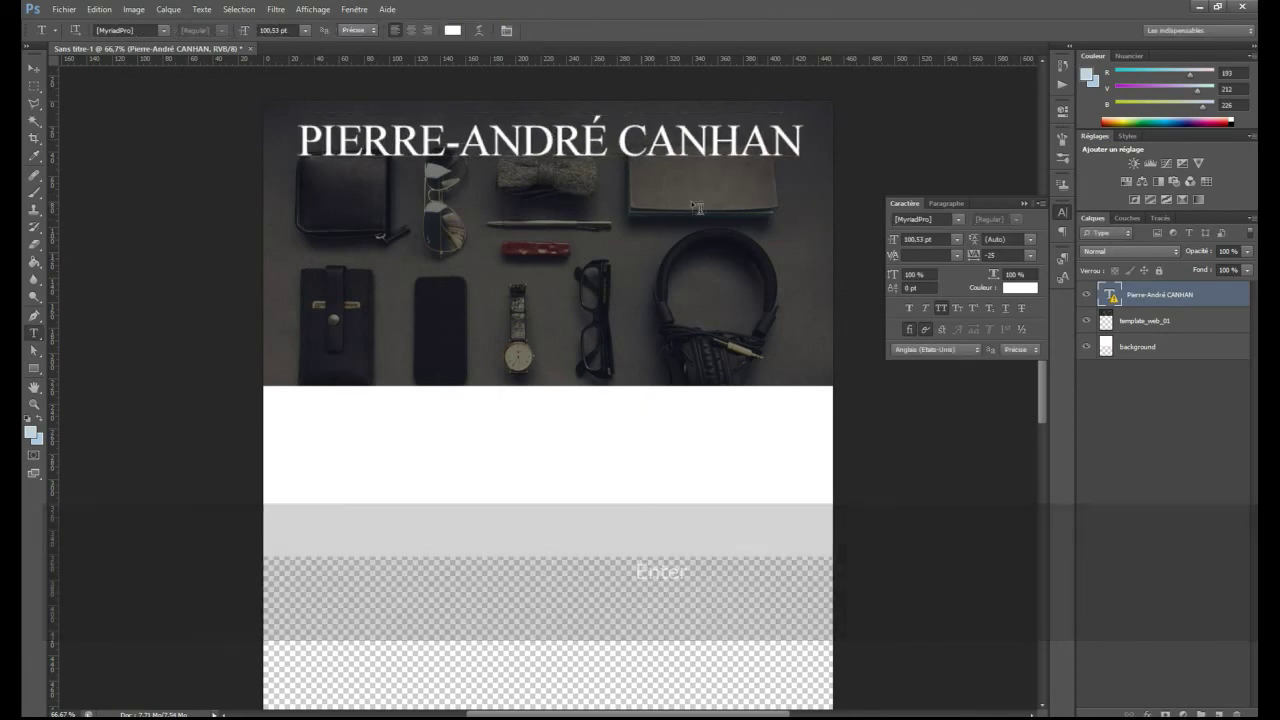
Change the name title's font family to Arial Regular.
click(958, 219)
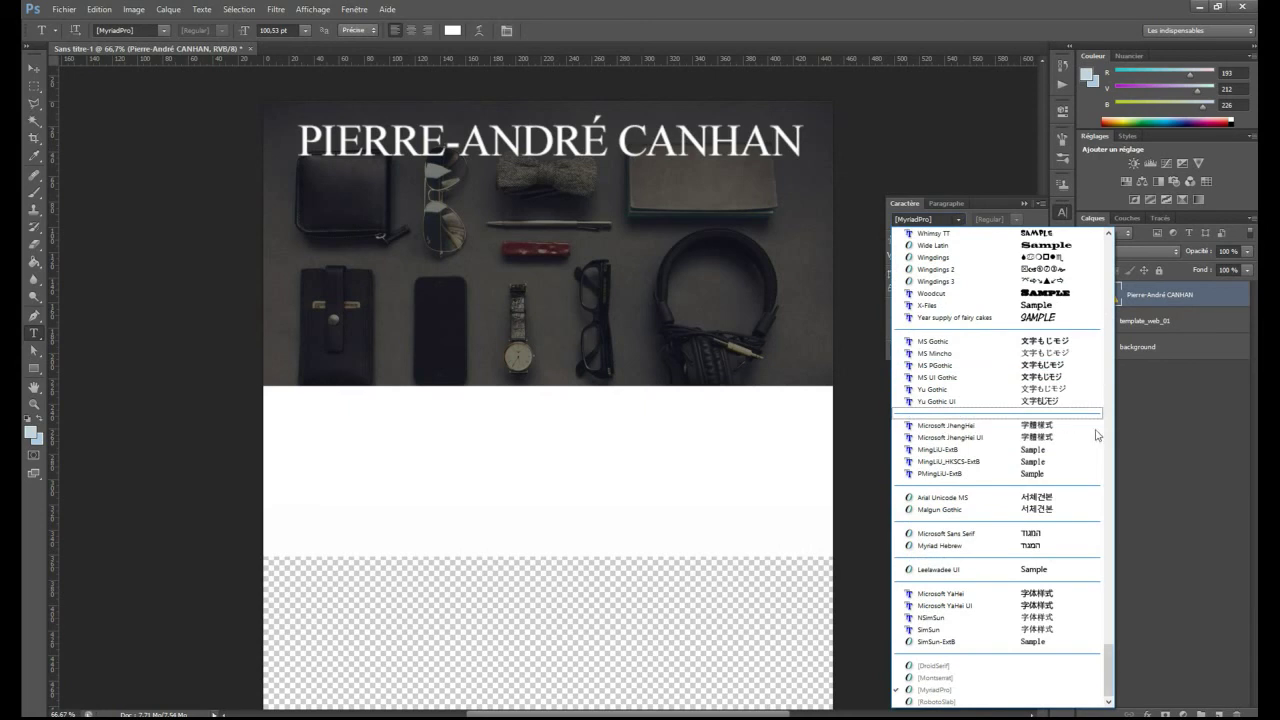
drag(1109, 656, 1079, 243)
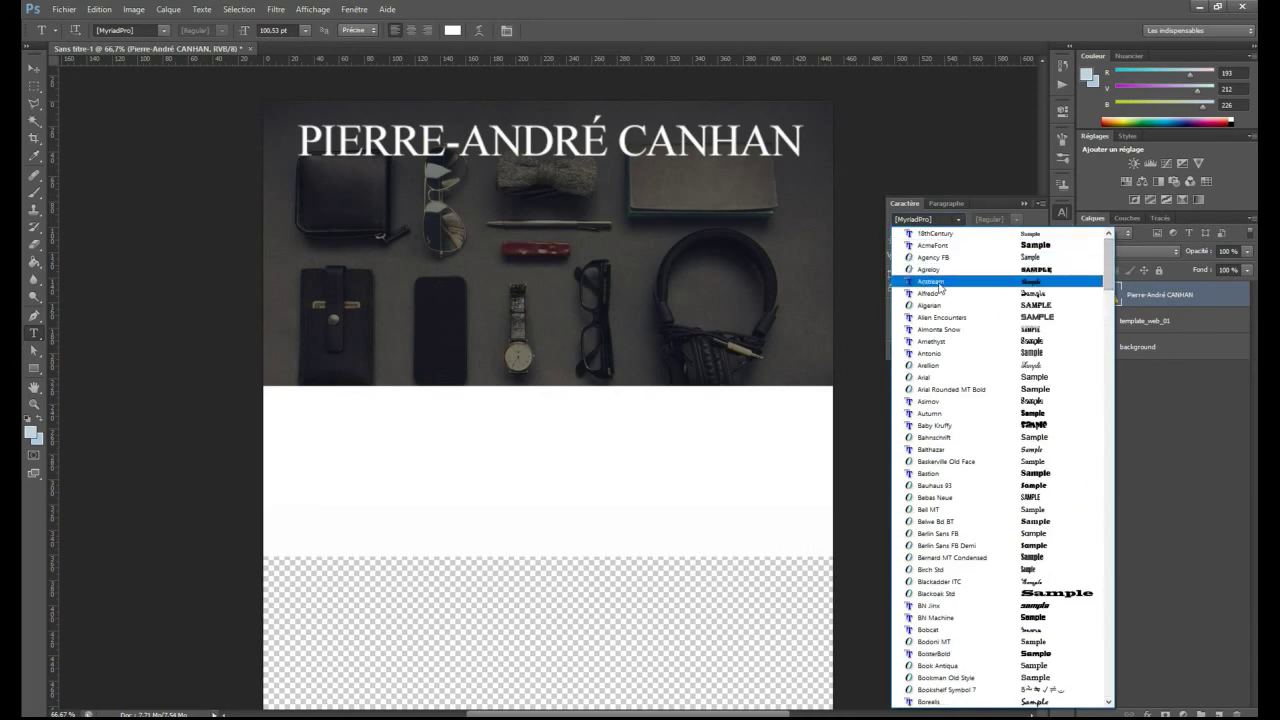
click(935, 377)
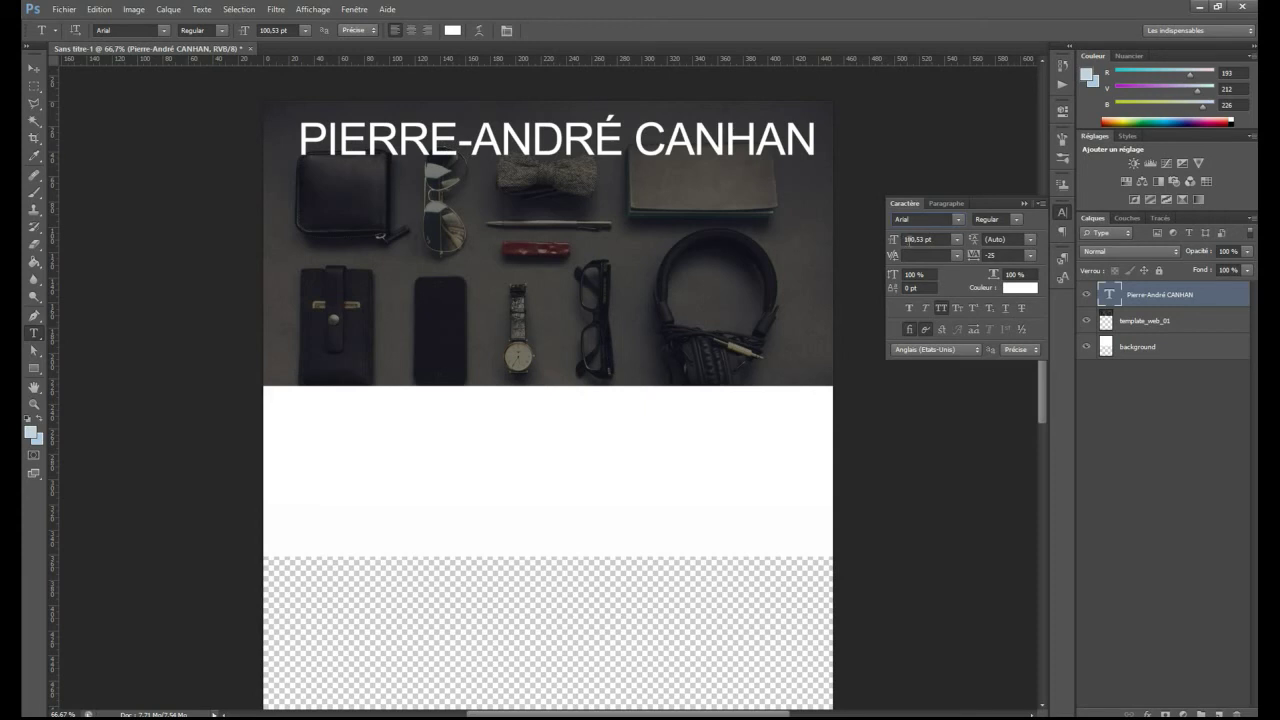
Shrink the name title to 44.2 pt and move it into the header's top-left corner.
key(ctrl+t)
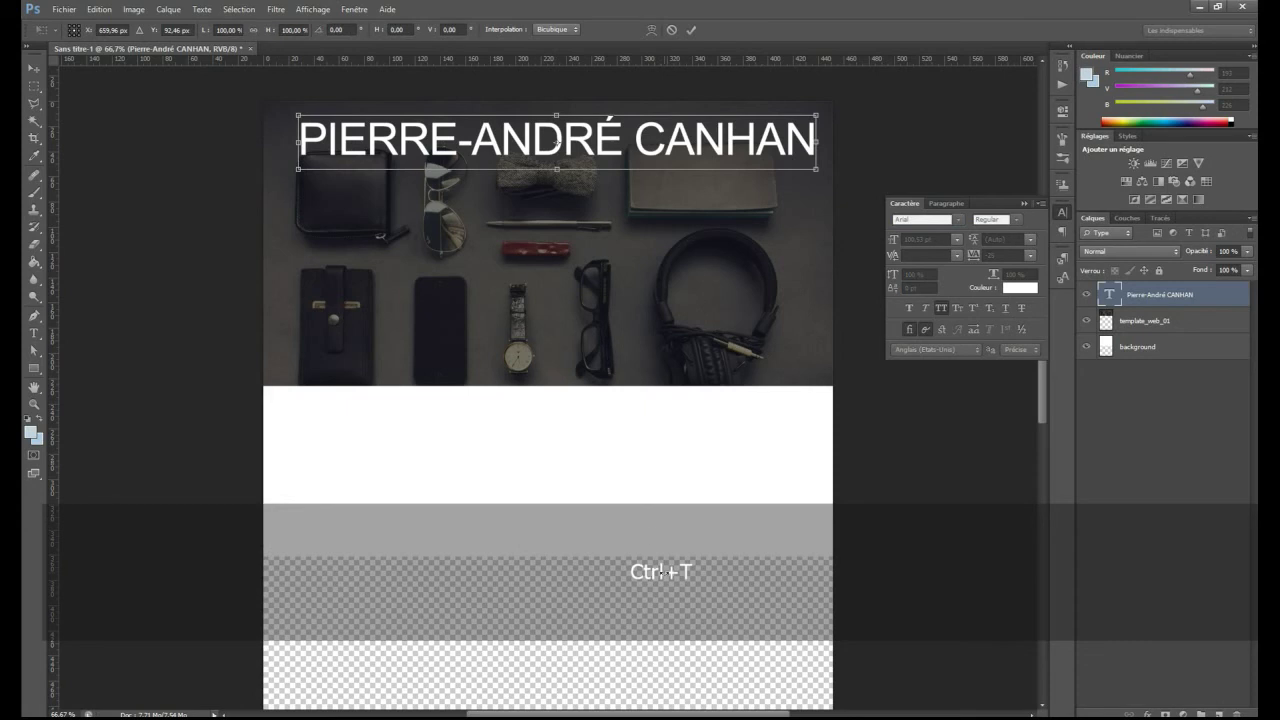
drag(299, 169, 587, 136)
key(Return)
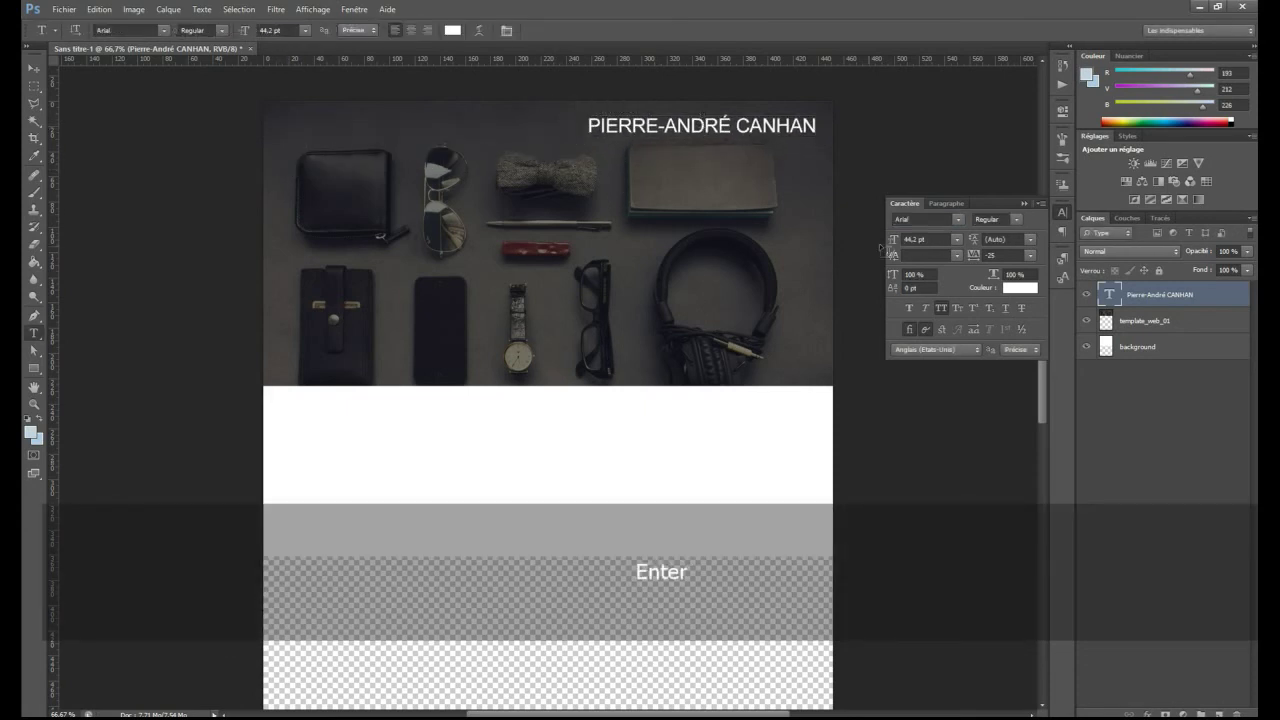
click(36, 68)
drag(722, 109, 420, 118)
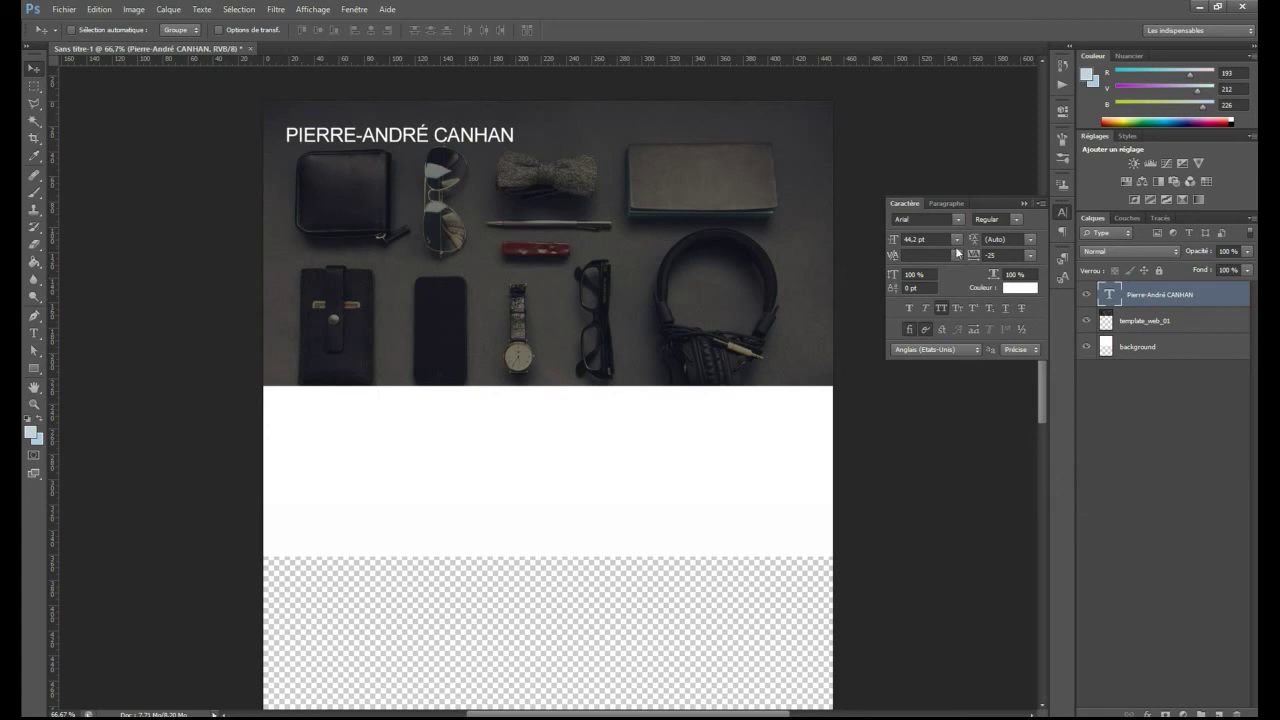
Set the title's font size to 61,2 pt with Auto leading.
click(912, 240)
text(77,2)
key(Return)
drag(893, 242, 883, 237)
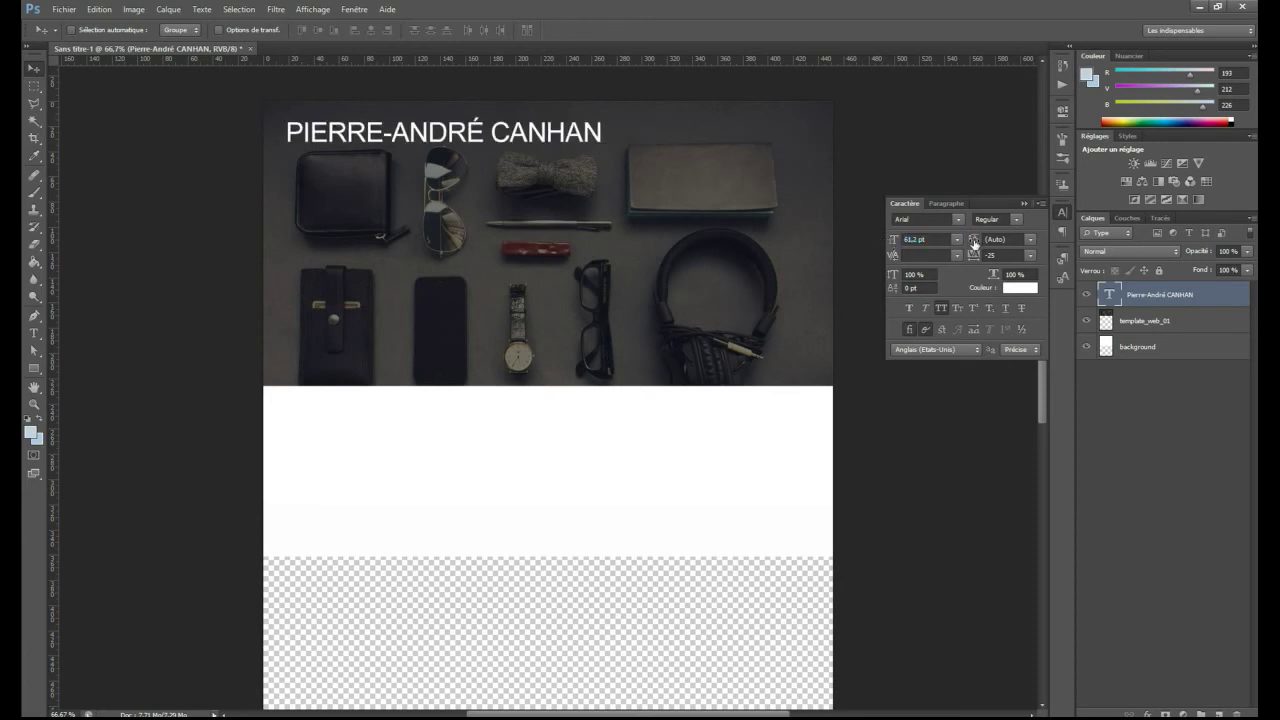
drag(977, 241, 988, 242)
click(1030, 240)
click(1005, 251)
Set the title's tracking to 0, vertical scale to 100% and baseline shift to 11 pt.
click(1029, 255)
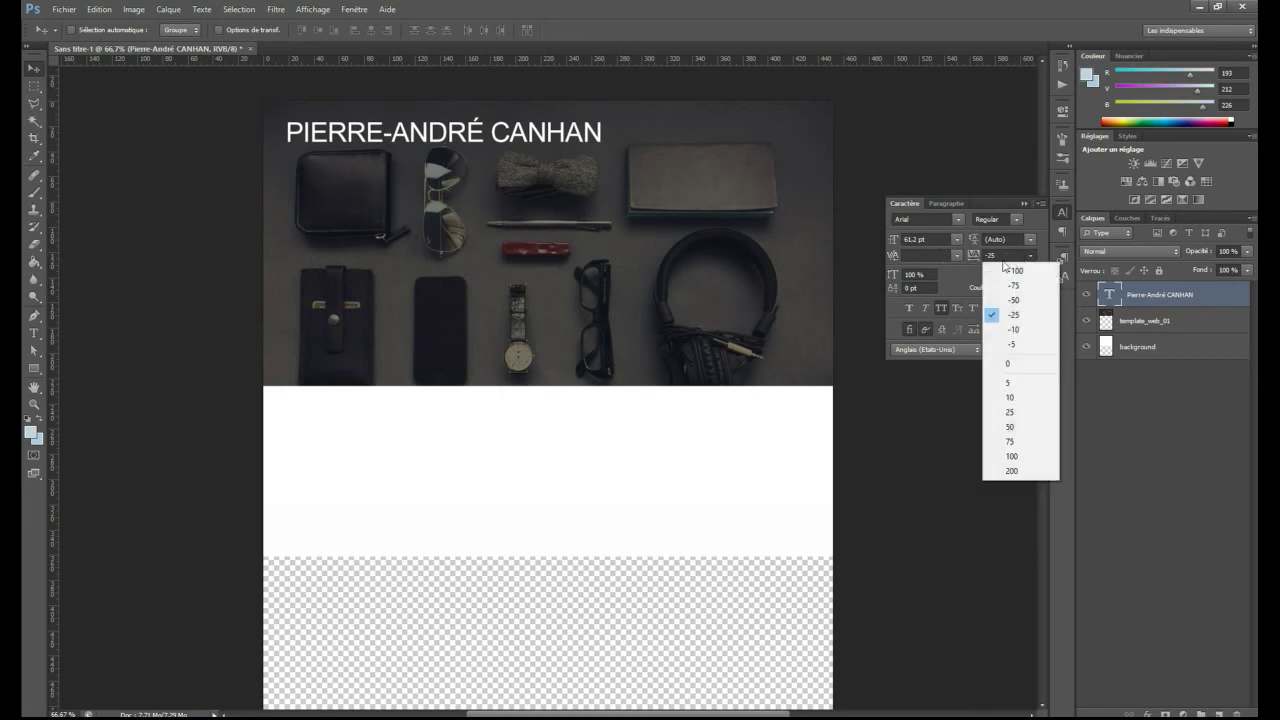
click(1020, 456)
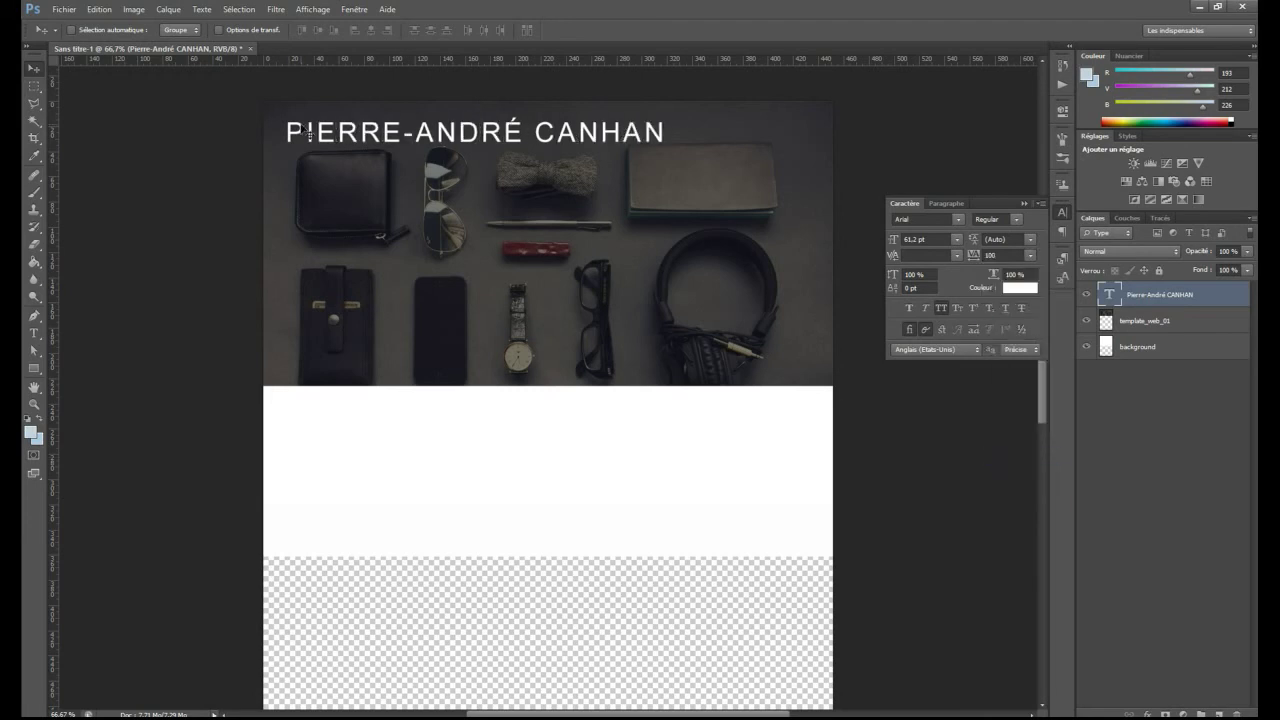
click(1029, 255)
click(1024, 366)
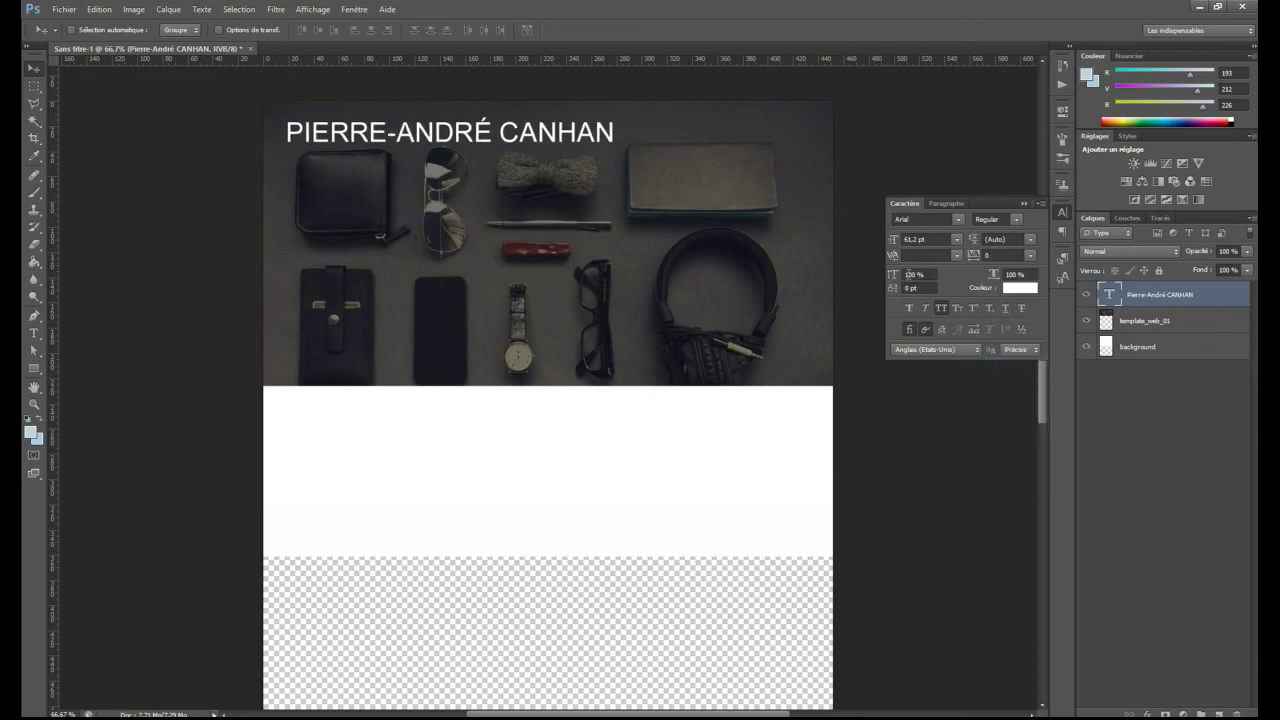
drag(894, 278, 916, 279)
click(890, 277)
text(100)
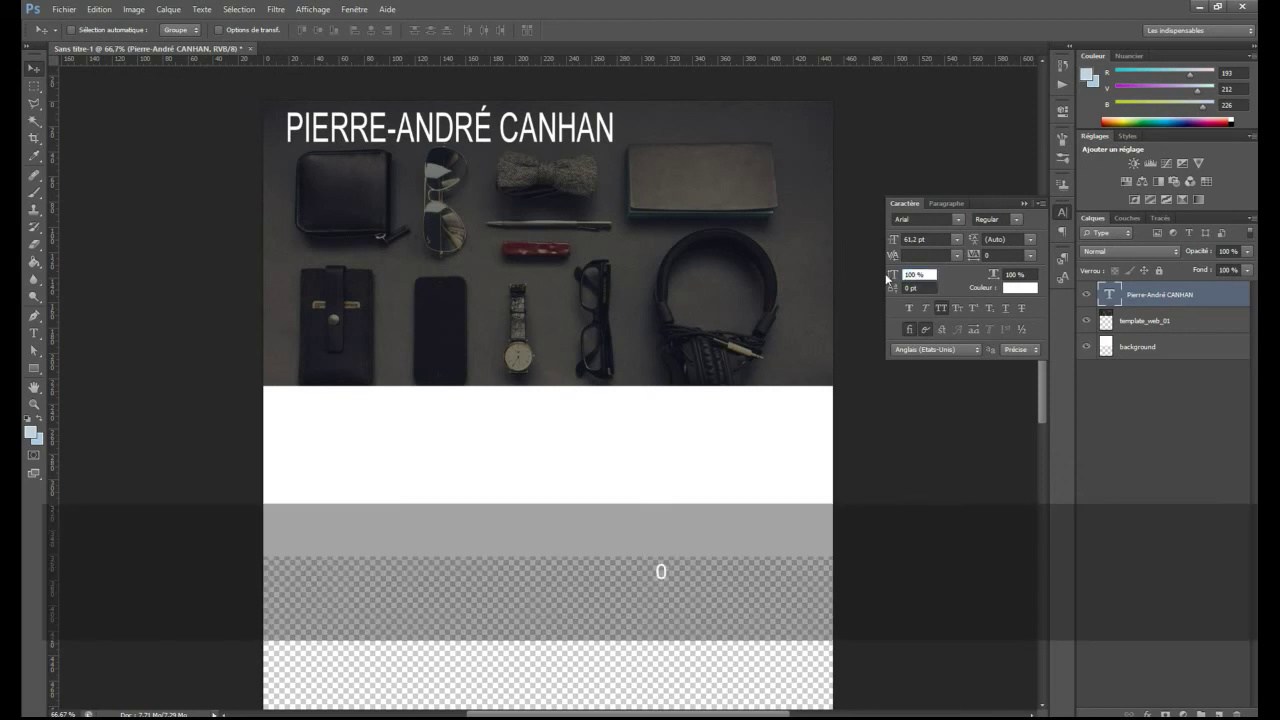
drag(890, 290, 897, 301)
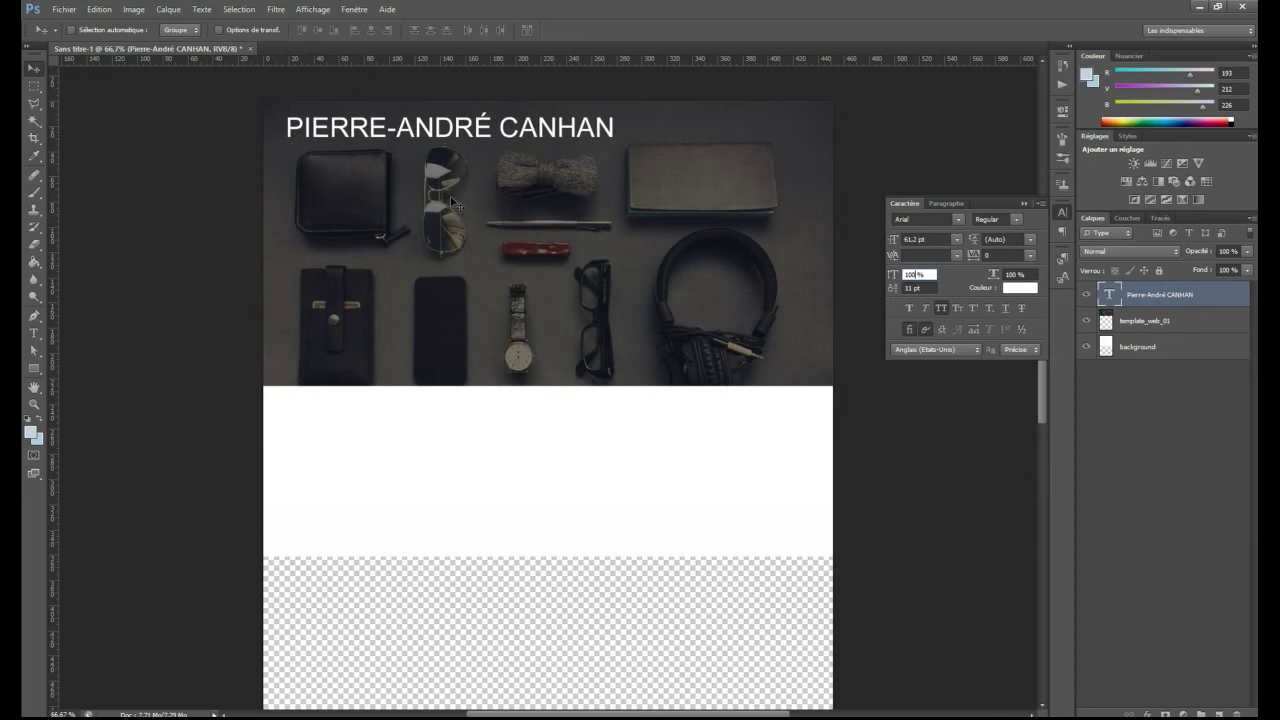
Set the baseline shift of the title's first letter P and the double R to 0.
double_click(1108, 295)
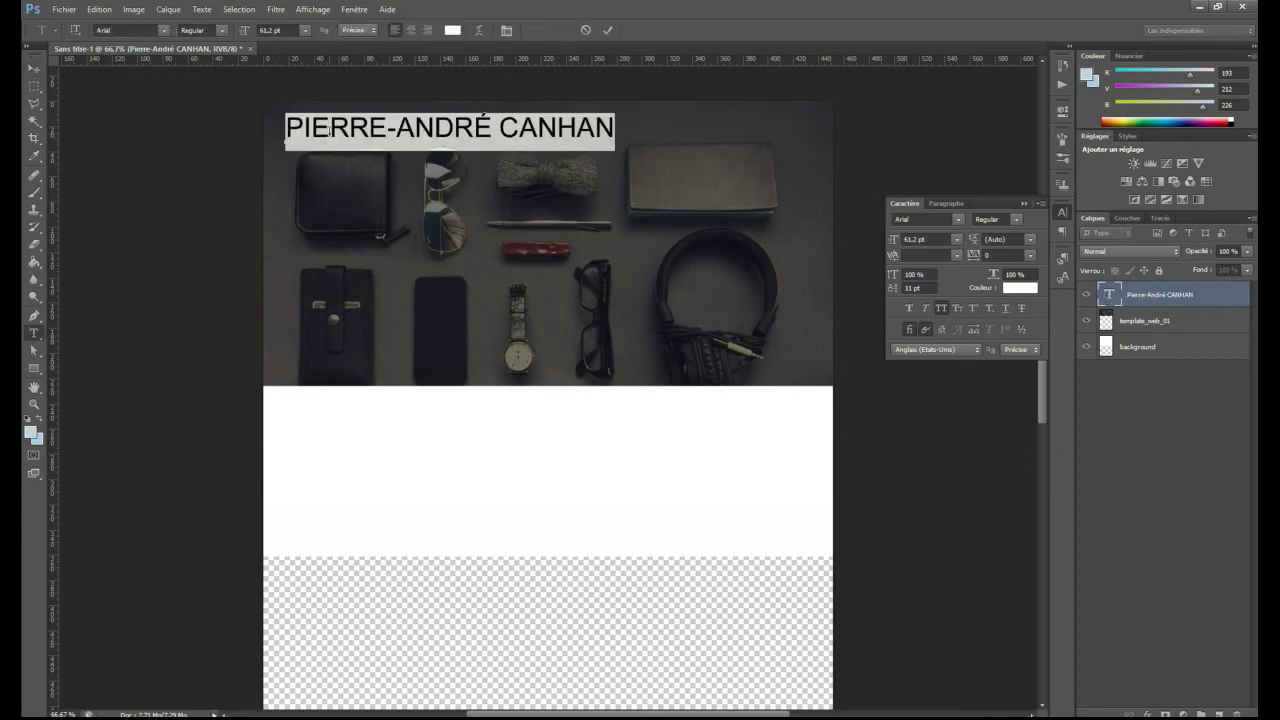
click(286, 128)
drag(286, 128, 304, 130)
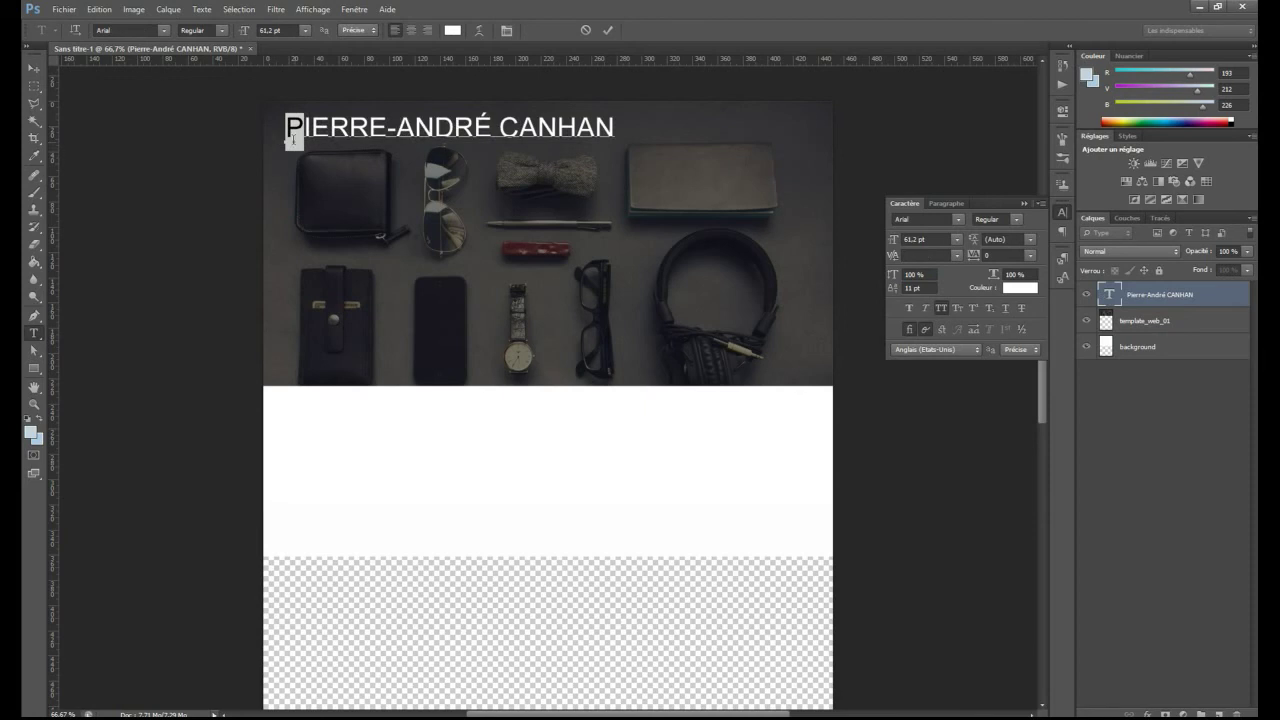
click(893, 290)
key(Return)
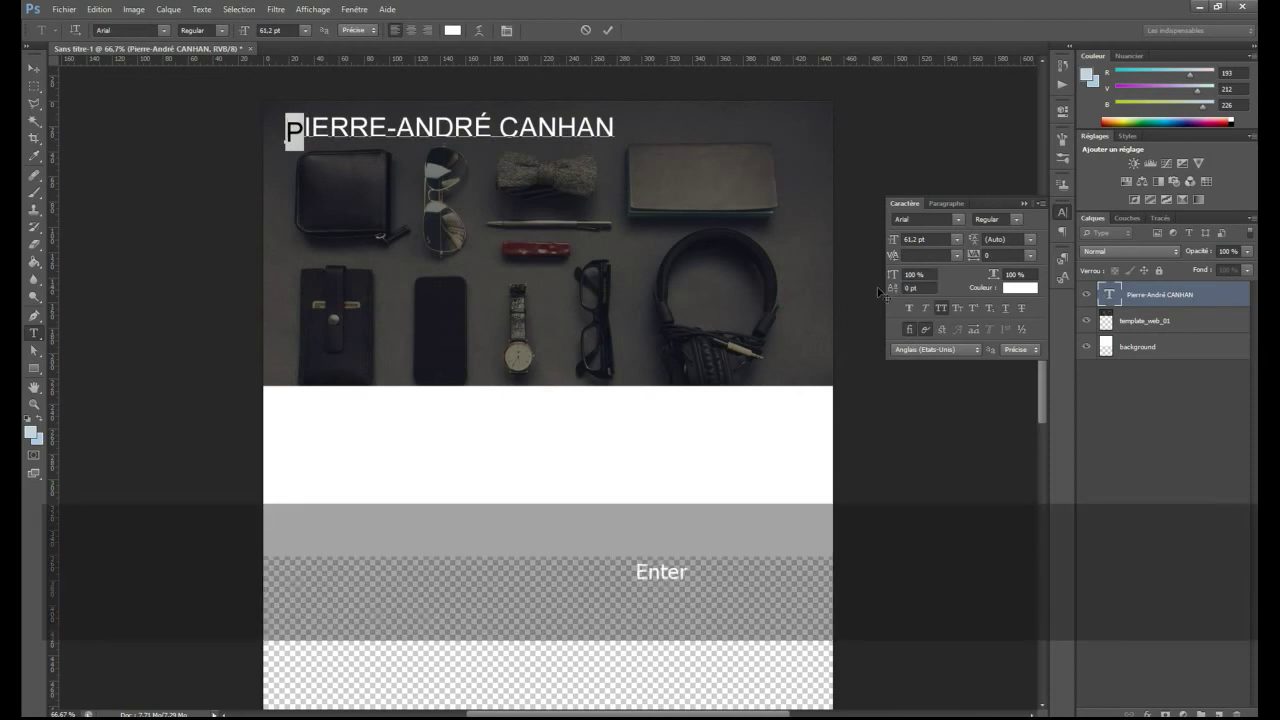
click(302, 136)
drag(302, 136, 368, 130)
click(418, 136)
drag(897, 292, 884, 285)
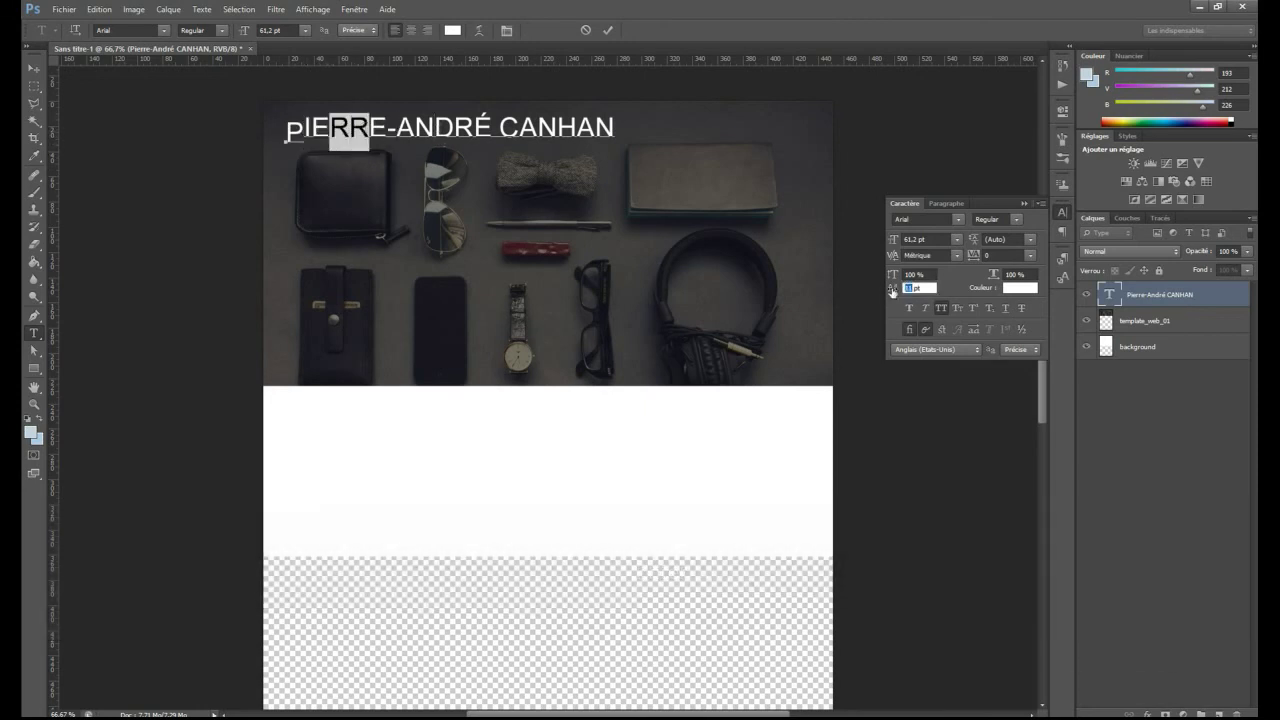
key(Return)
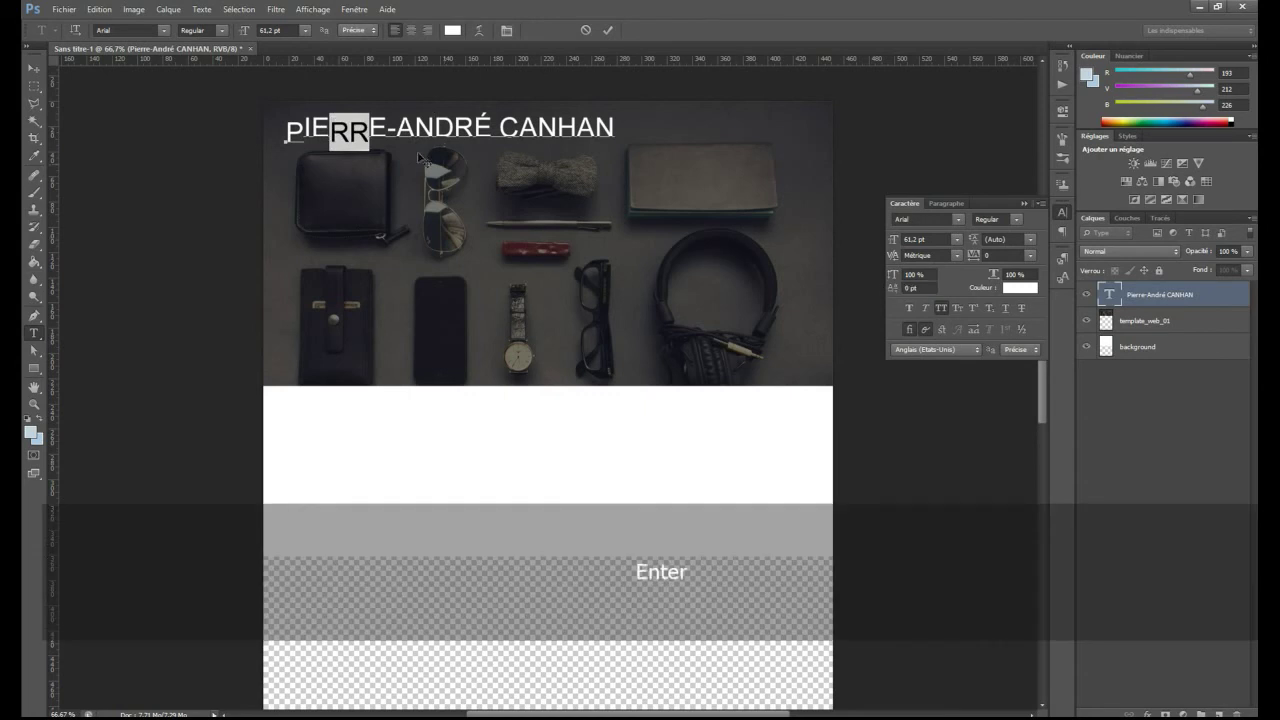
click(395, 130)
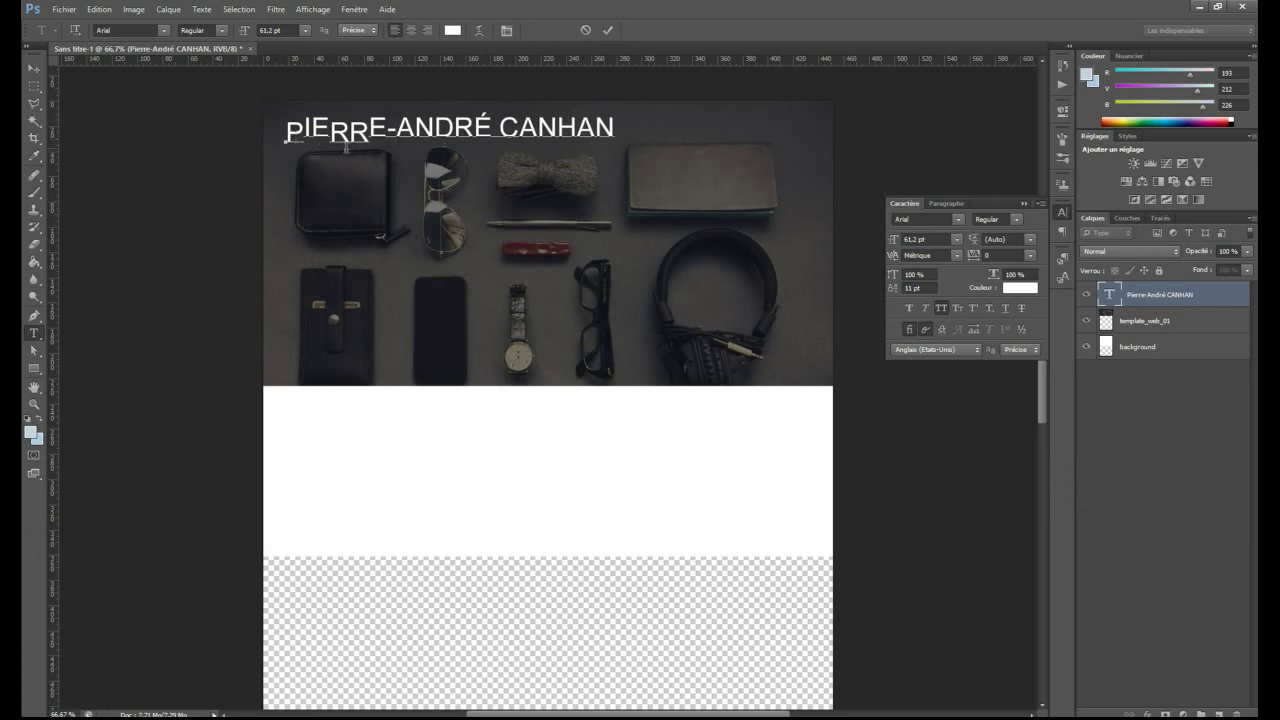
Give the whole title line a 0 pt baseline shift.
drag(616, 130, 261, 128)
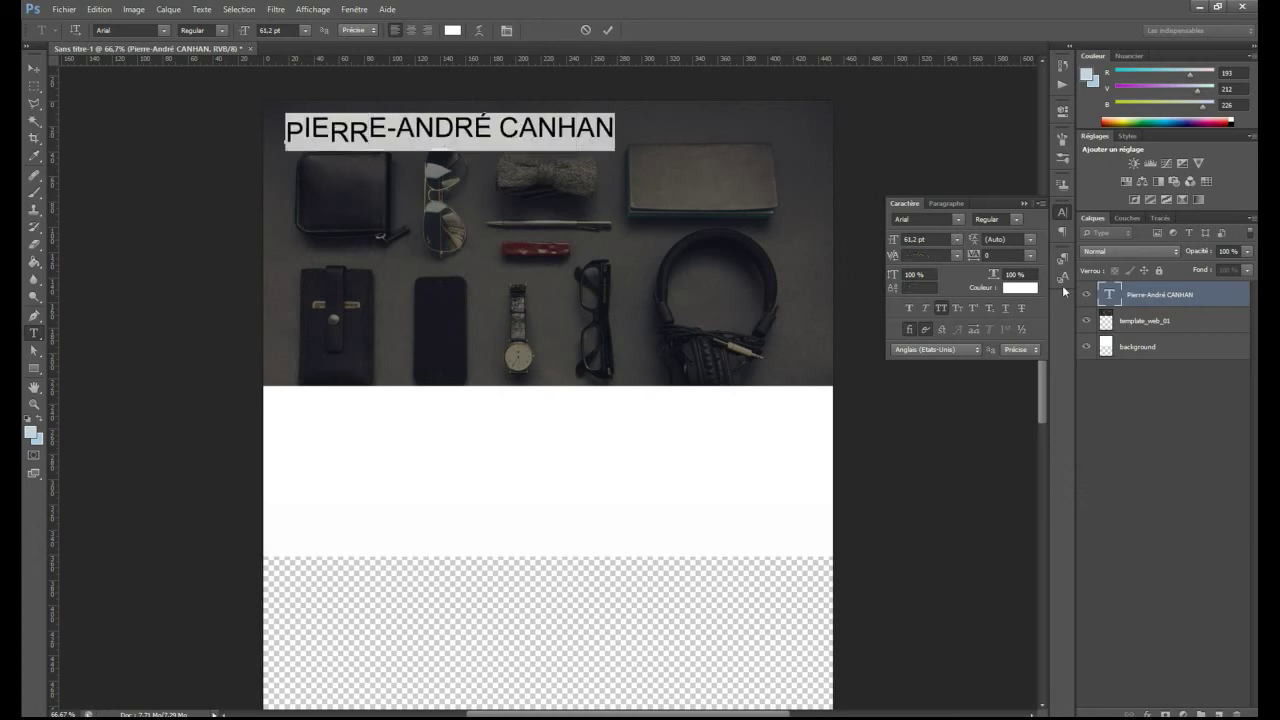
click(920, 288)
text(0)
key(Return)
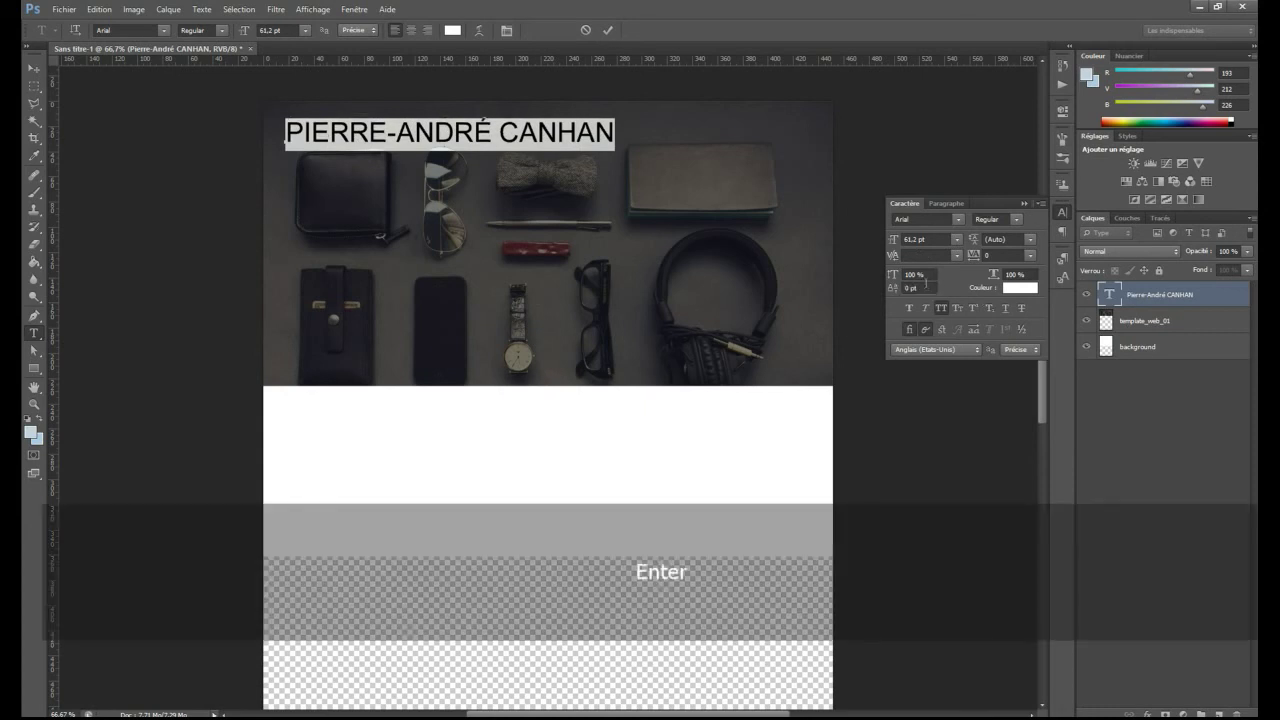
Stretch the title to 134 % horizontal scale.
drag(994, 276, 1024, 276)
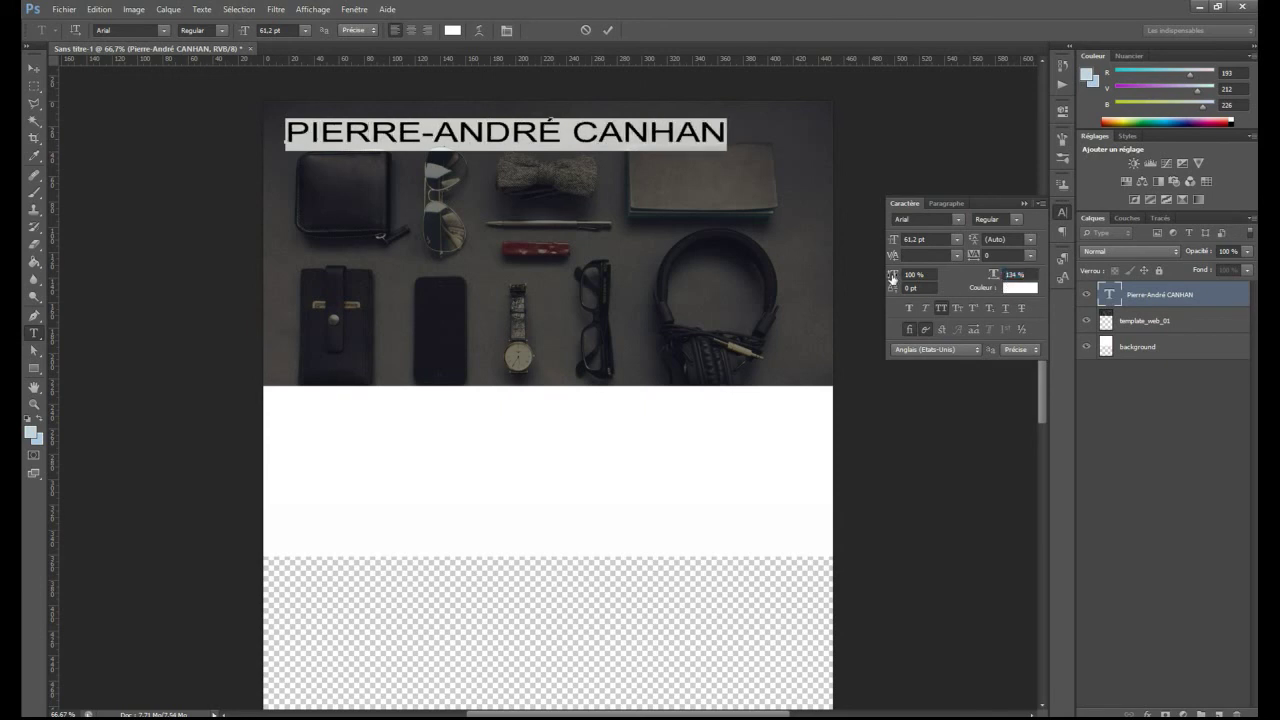
click(991, 276)
key(Return)
Edit the horizontal scale back to 100 % and commit the title text.
click(989, 277)
key(Insert)
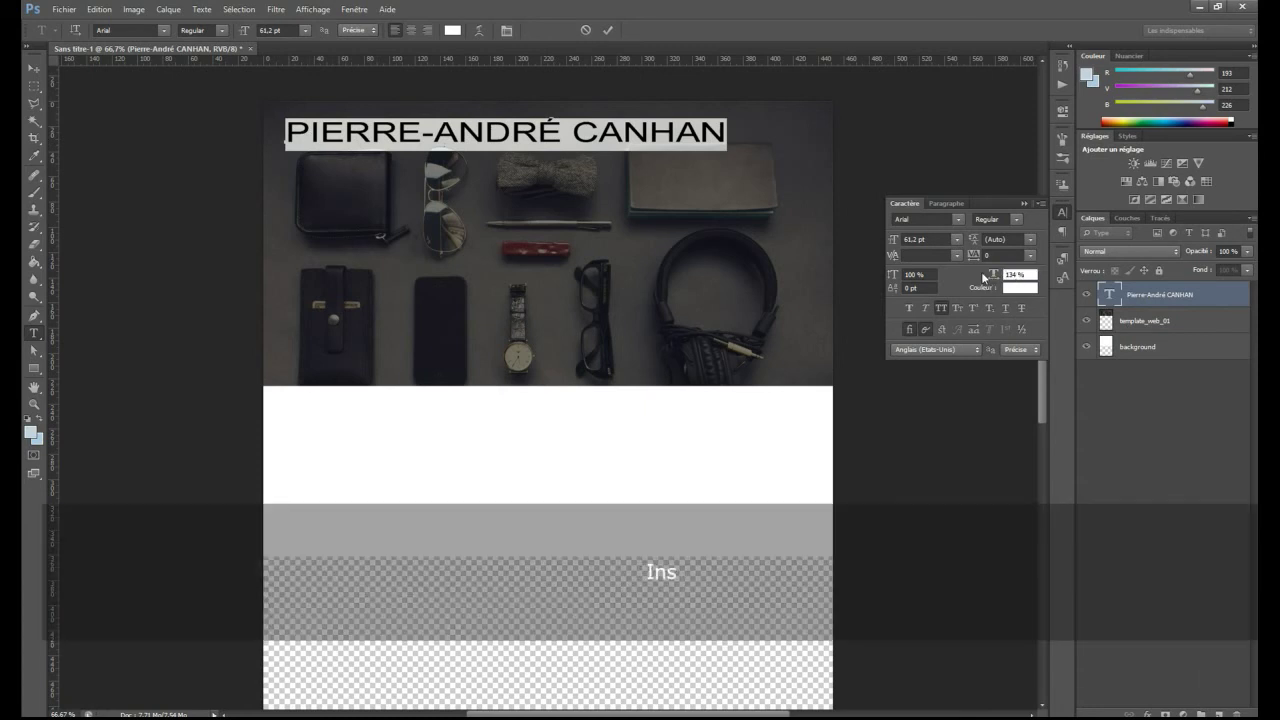
key(Delete)
key(Right)
key(Delete)
key(BackSpace)
text(0)
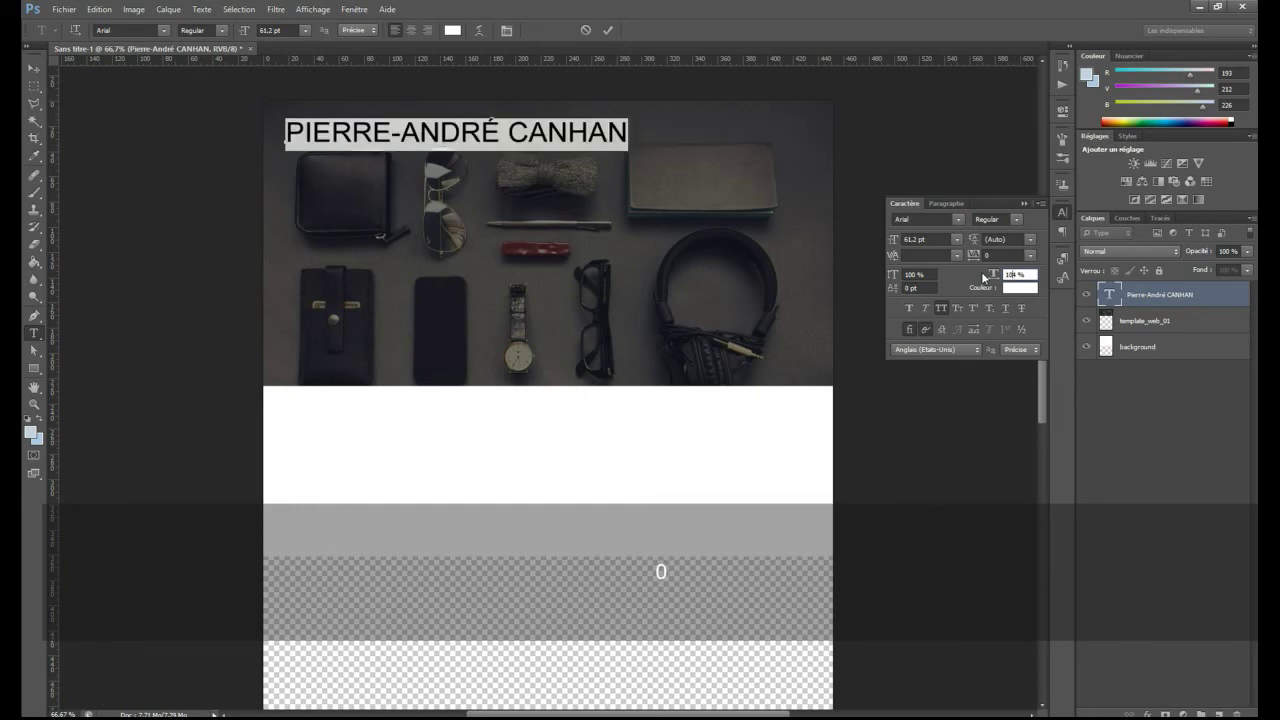
key(Delete)
key(BackSpace)
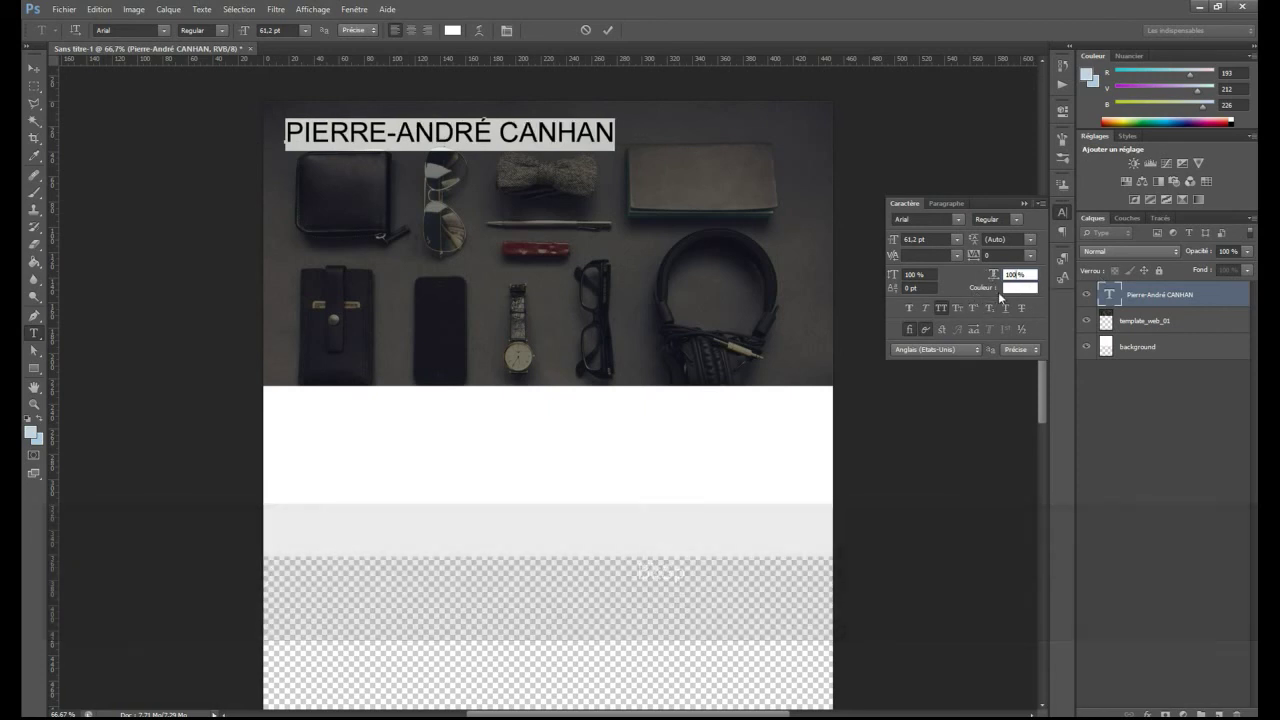
click(1112, 296)
key(v)
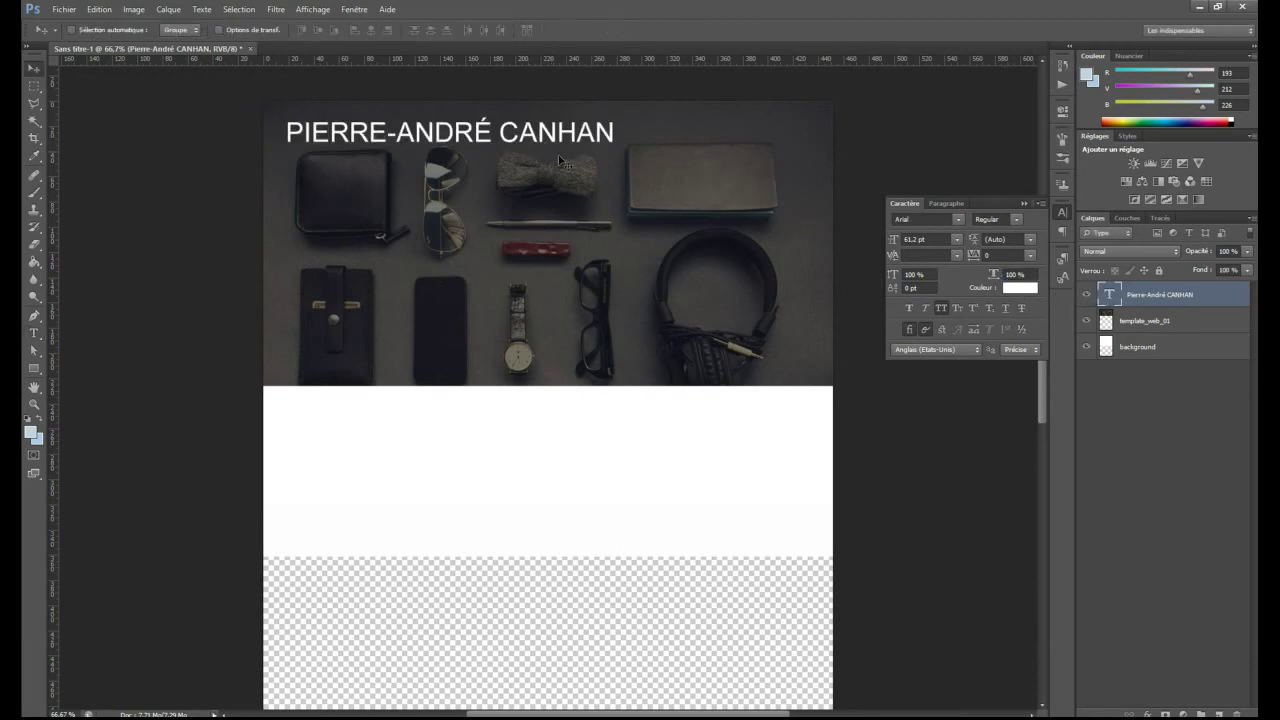
click(1020, 288)
drag(758, 445, 700, 385)
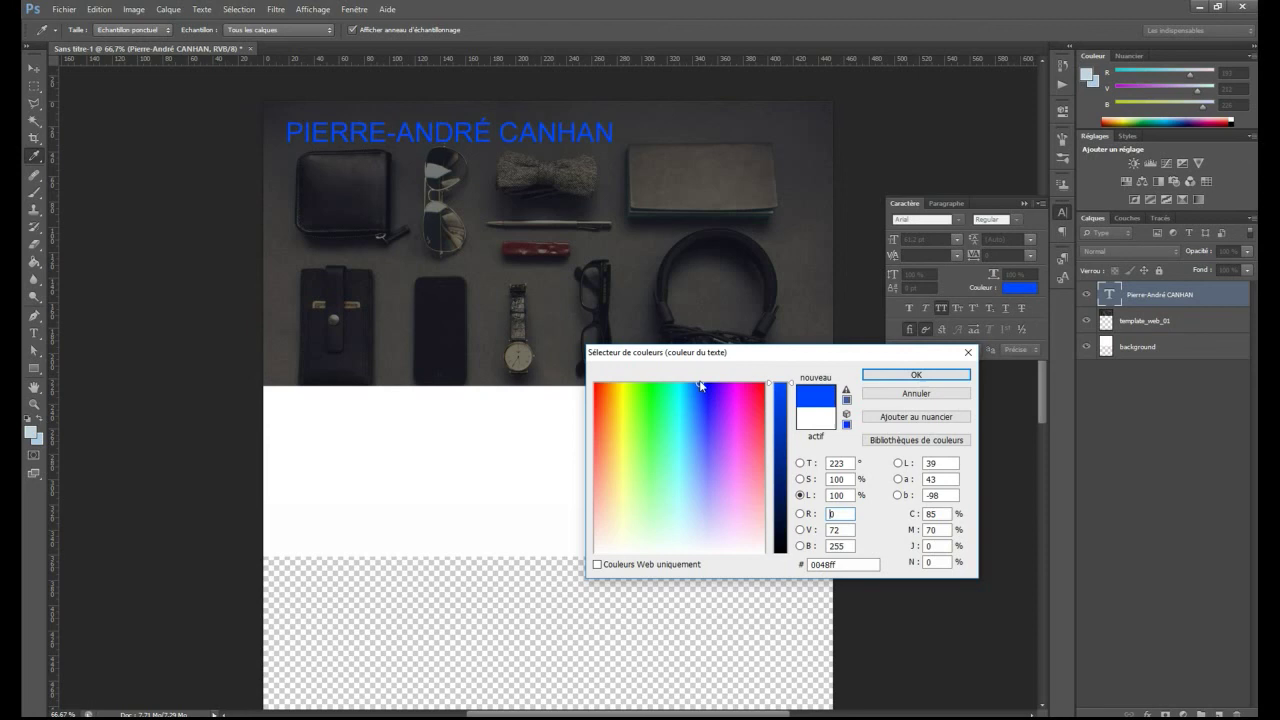
click(929, 377)
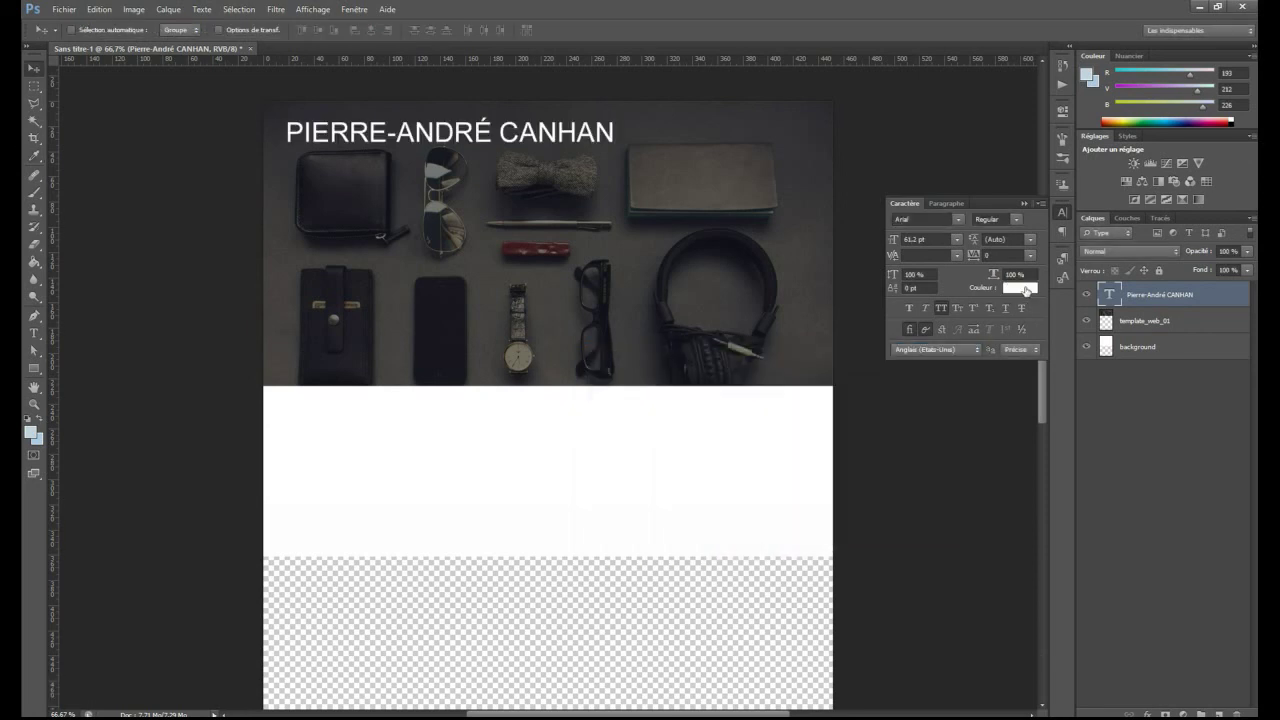
Try Faux Bold and Faux Italic on the title, leaving both off.
click(910, 308)
click(910, 308)
click(925, 309)
click(925, 309)
click(941, 307)
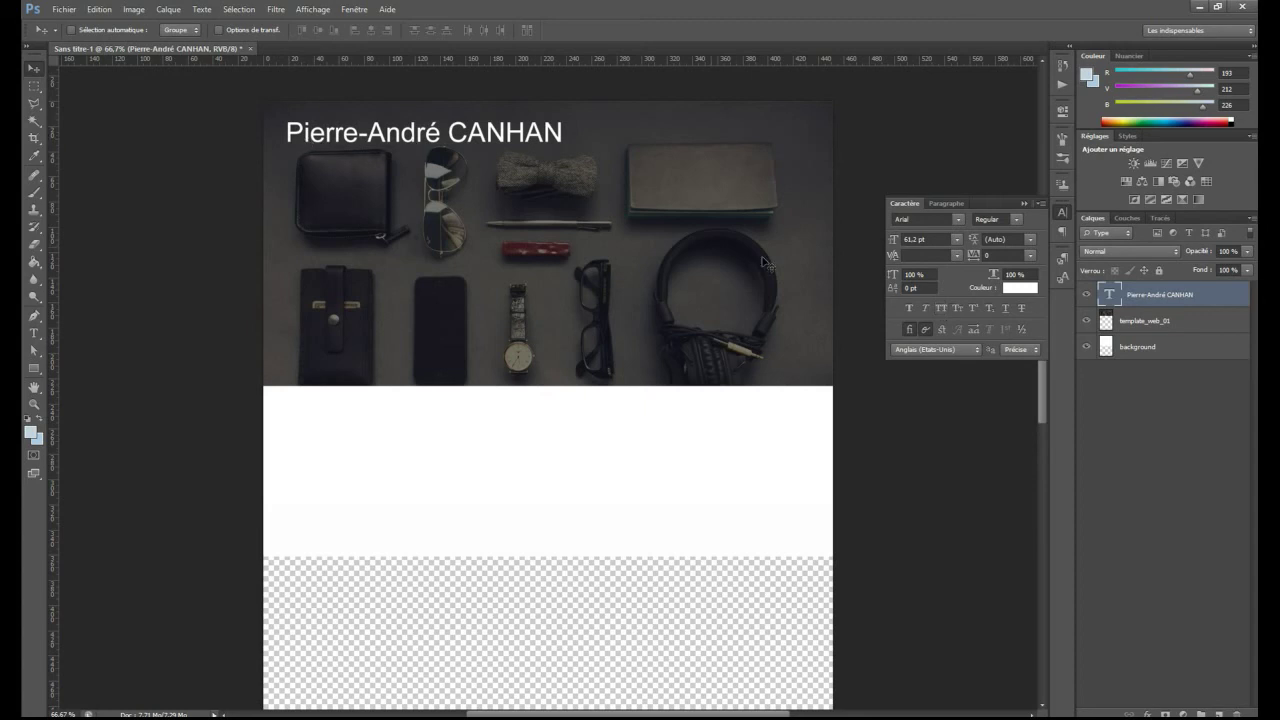
click(941, 310)
click(941, 312)
click(957, 307)
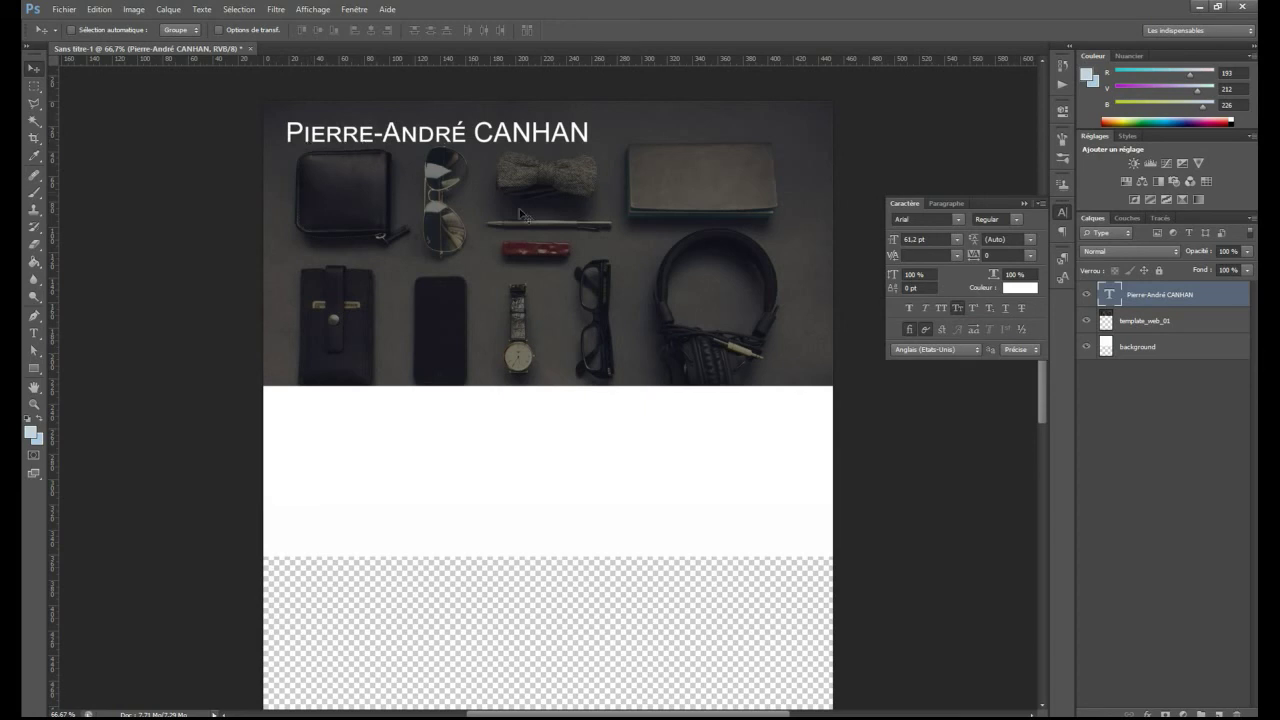
click(960, 309)
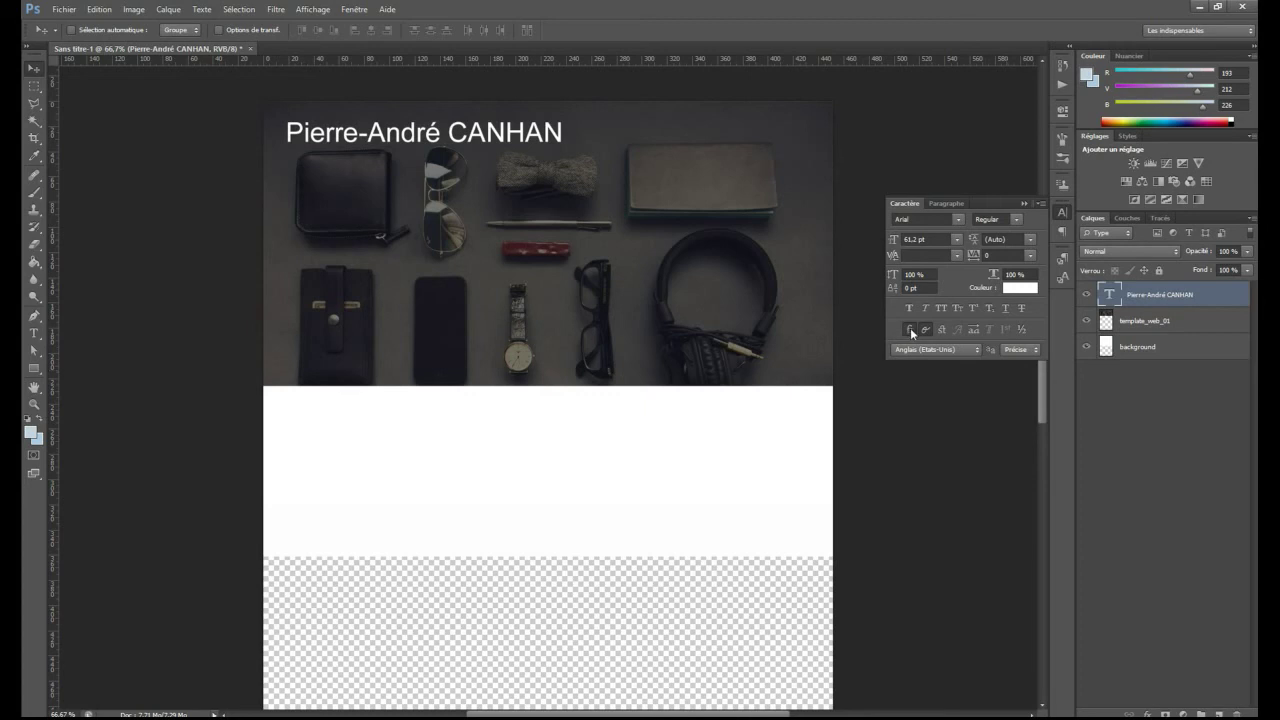
click(1034, 350)
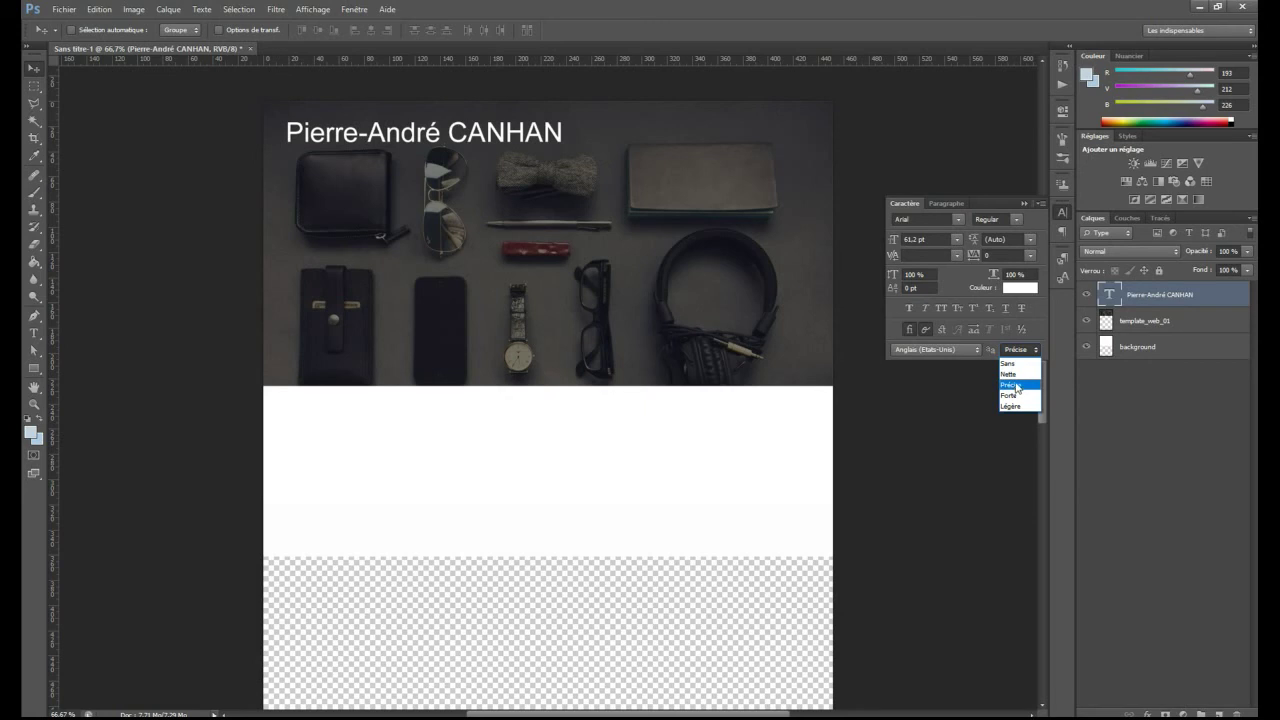
click(1014, 364)
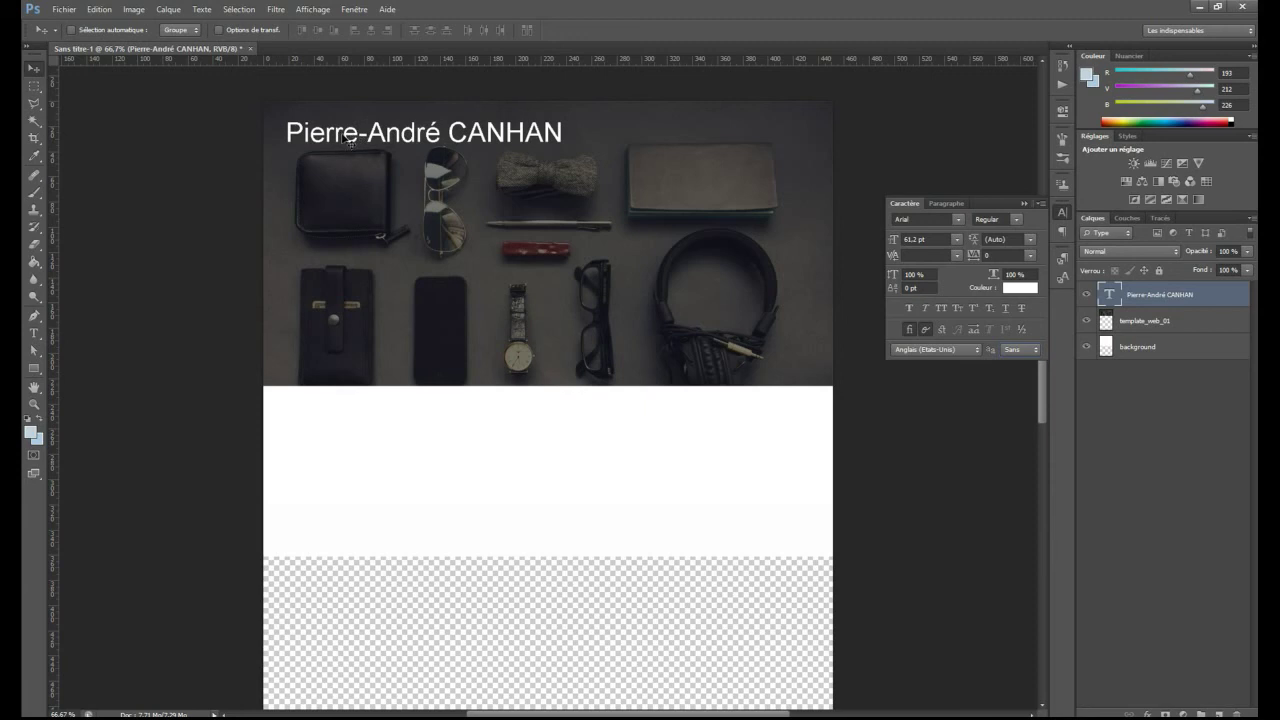
click(1025, 350)
click(1010, 407)
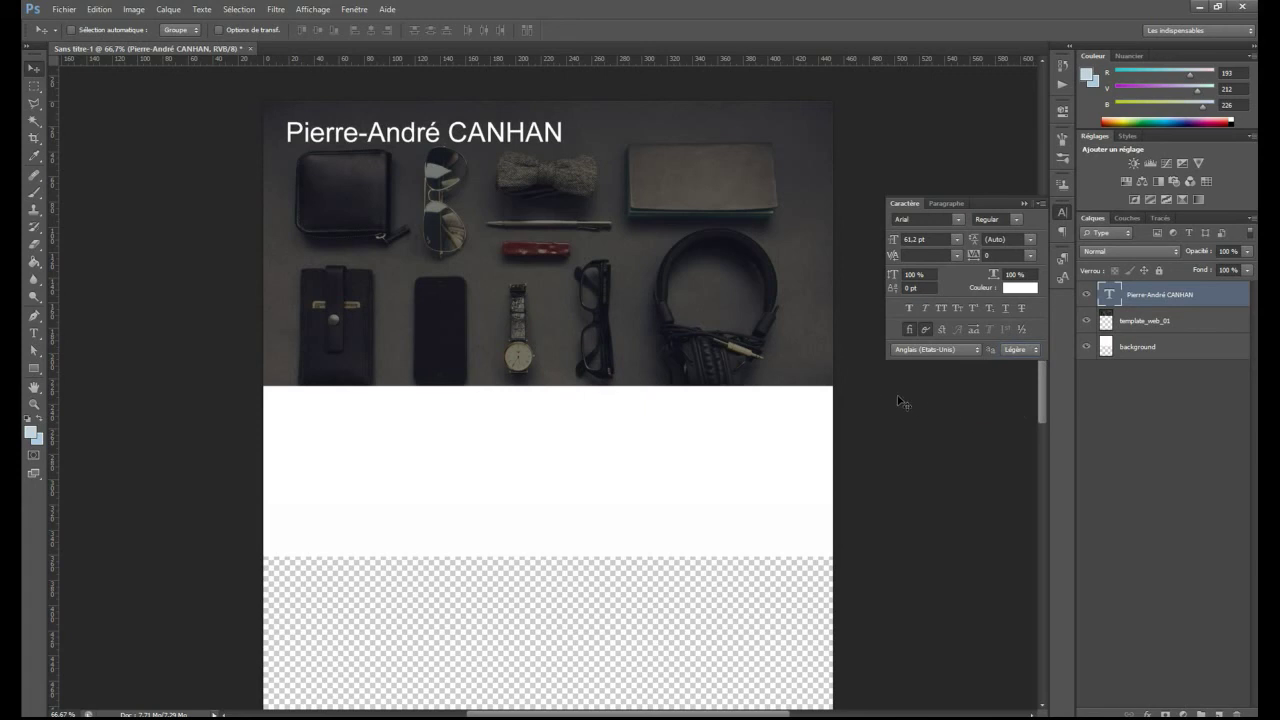
click(1034, 350)
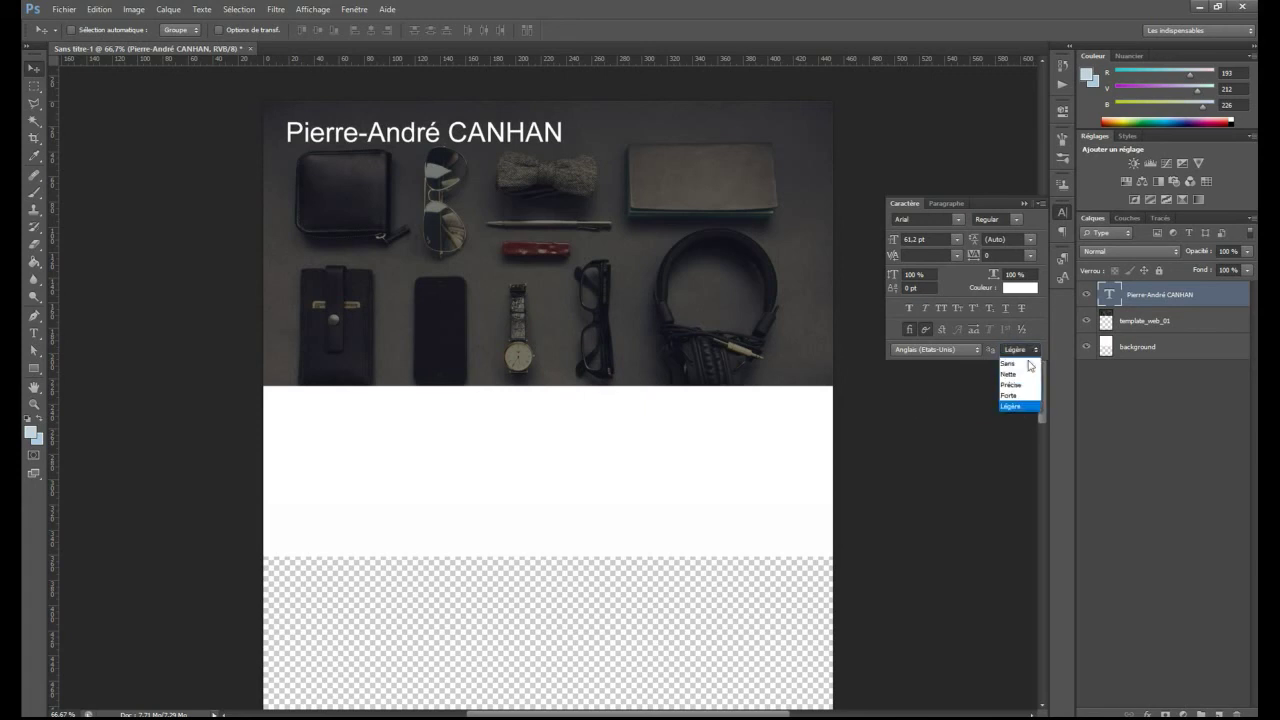
click(1017, 396)
click(1034, 350)
click(1003, 385)
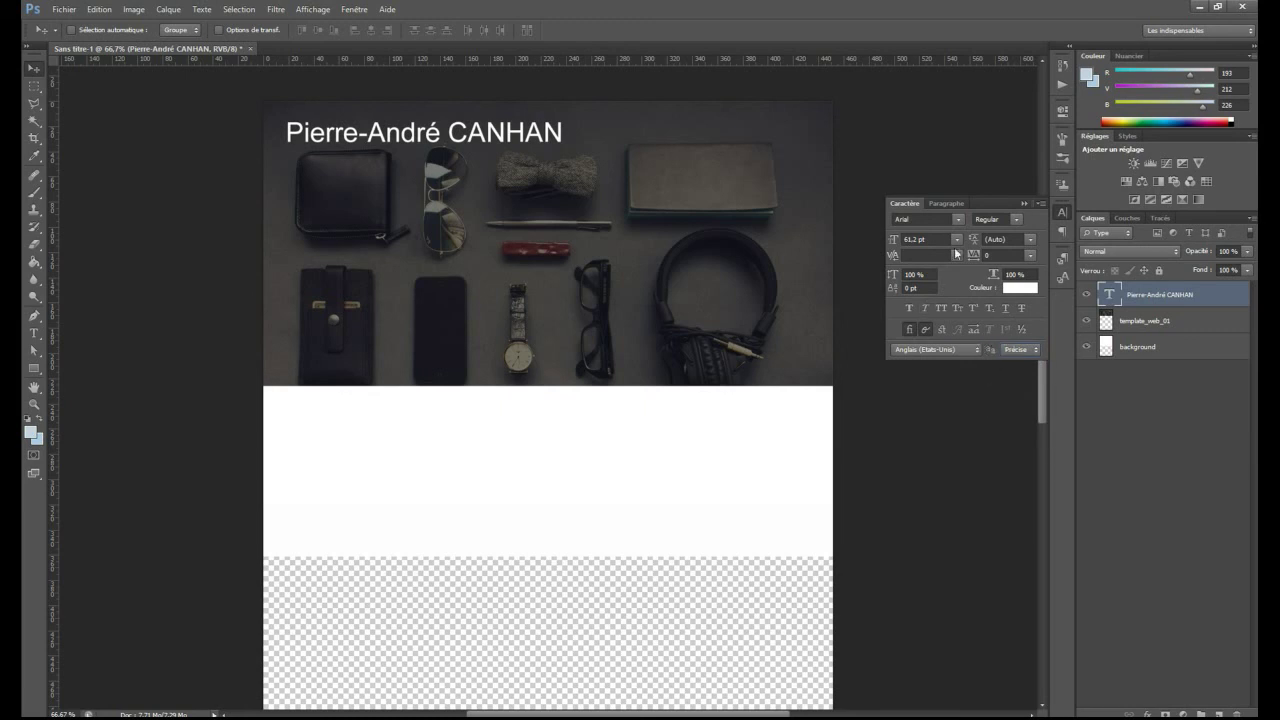
click(957, 218)
Change the title font to Eras Demi ITC.
scroll(1040, 362, down, 10)
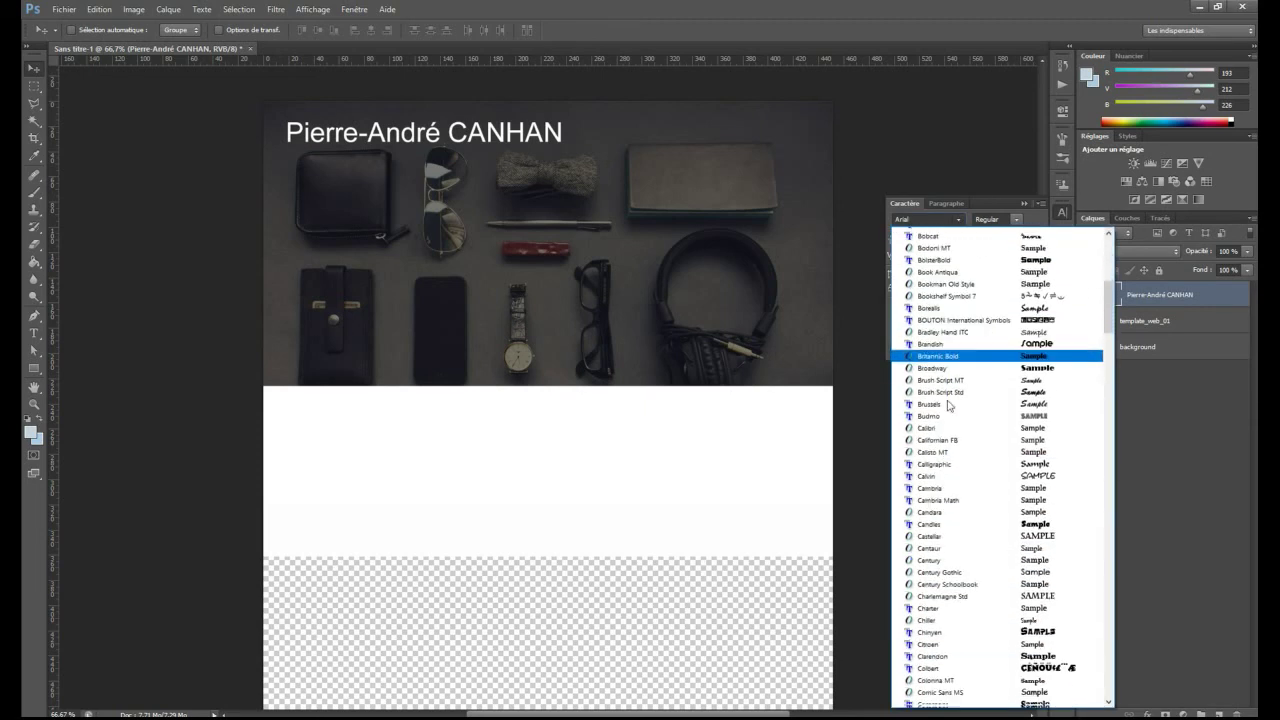
scroll(1048, 537, down, 5)
click(975, 350)
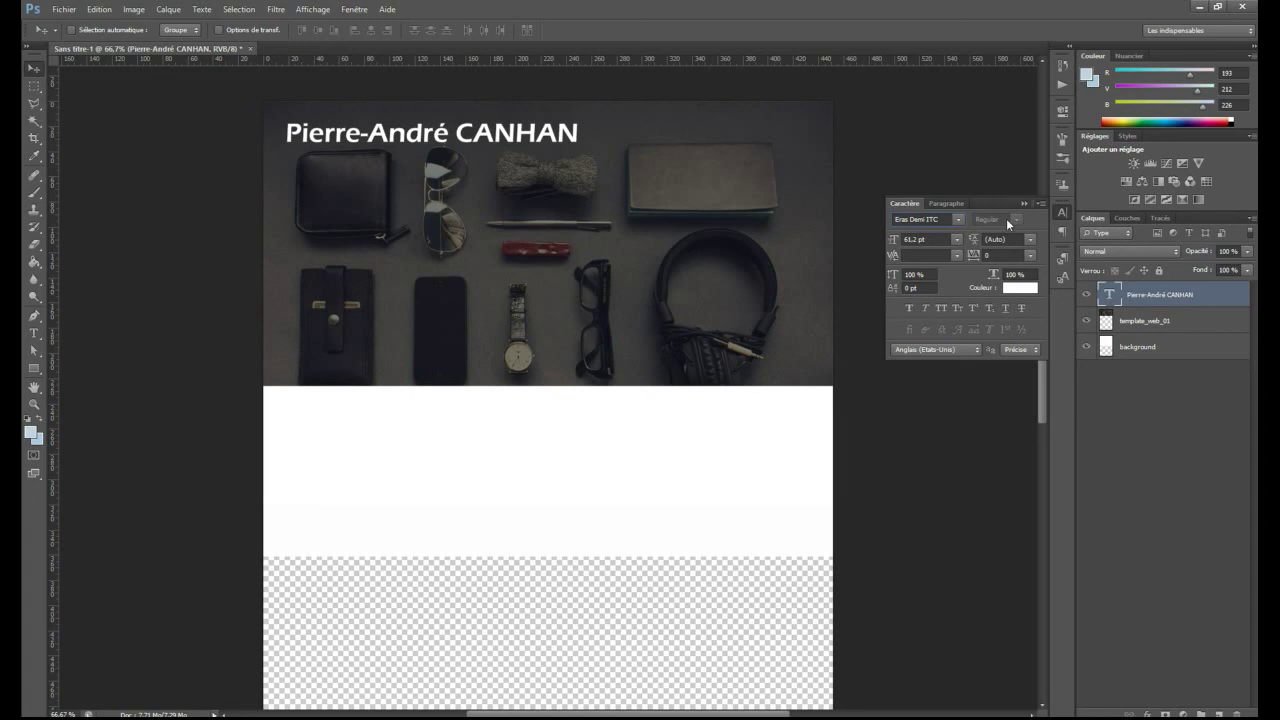
Test Faux Bold on the Eras Demi ITC title, ending with it turned off.
click(909, 309)
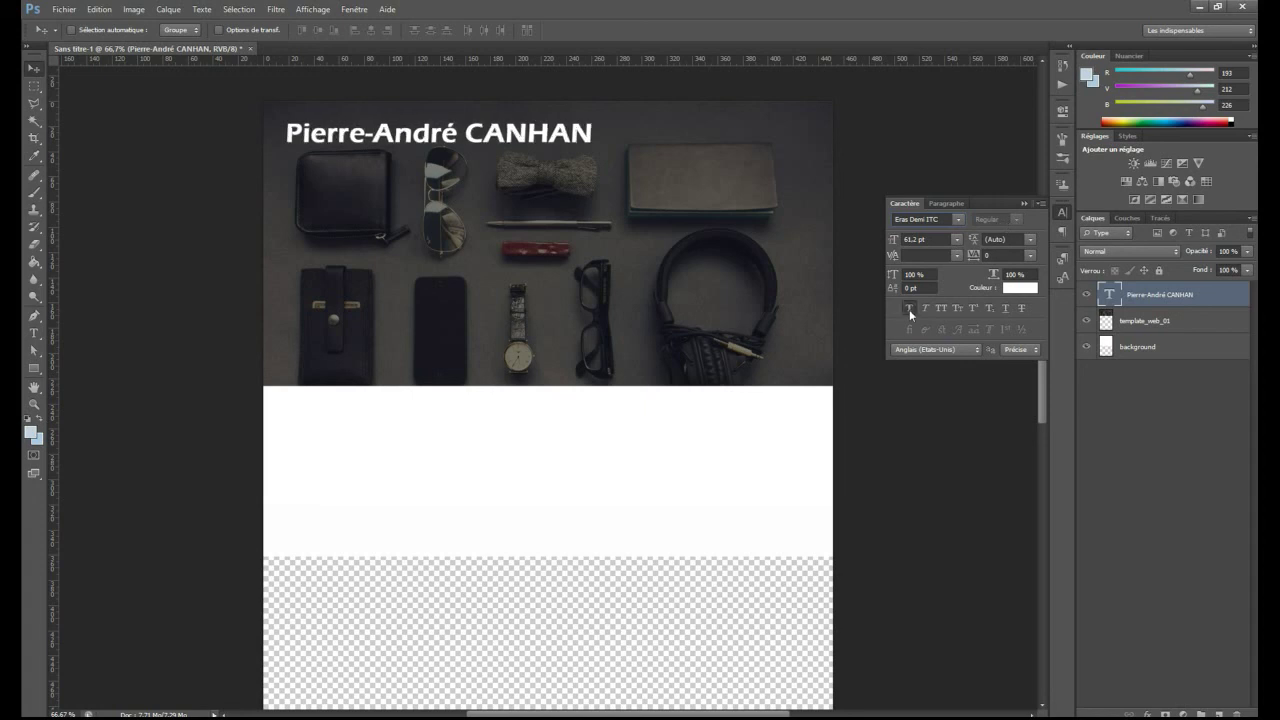
click(909, 309)
click(909, 309)
click(909, 309)
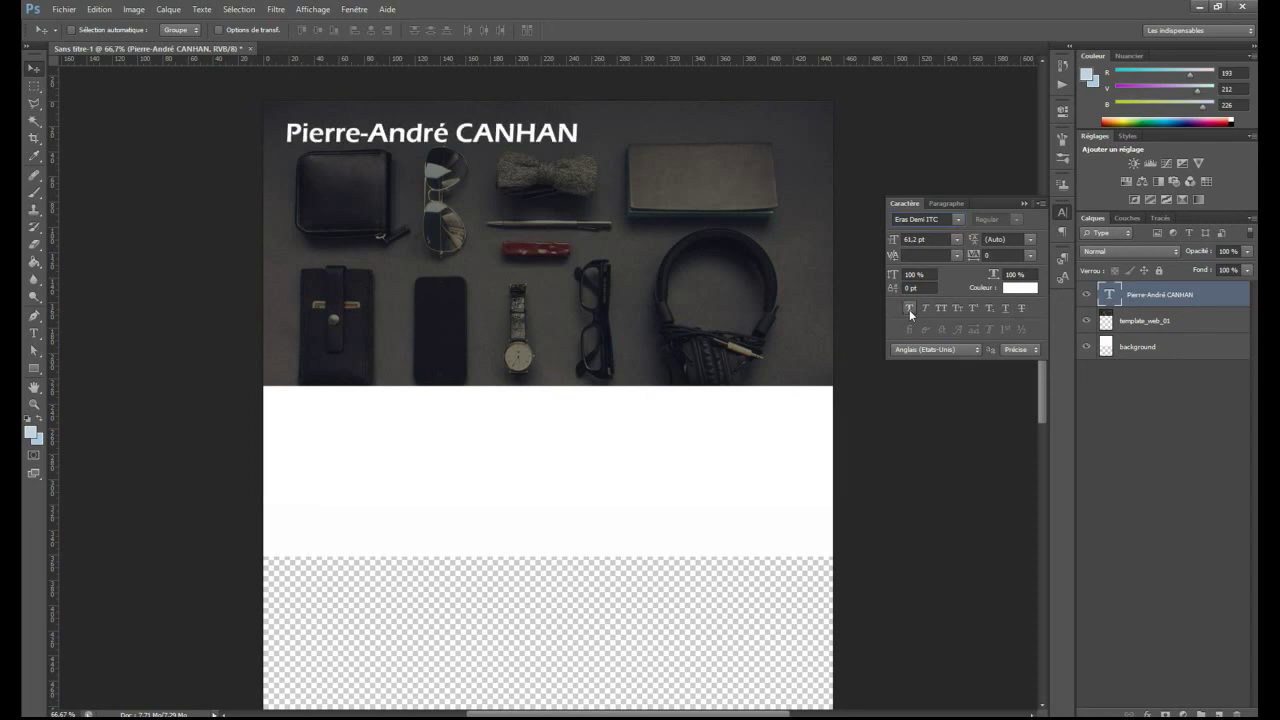
click(909, 309)
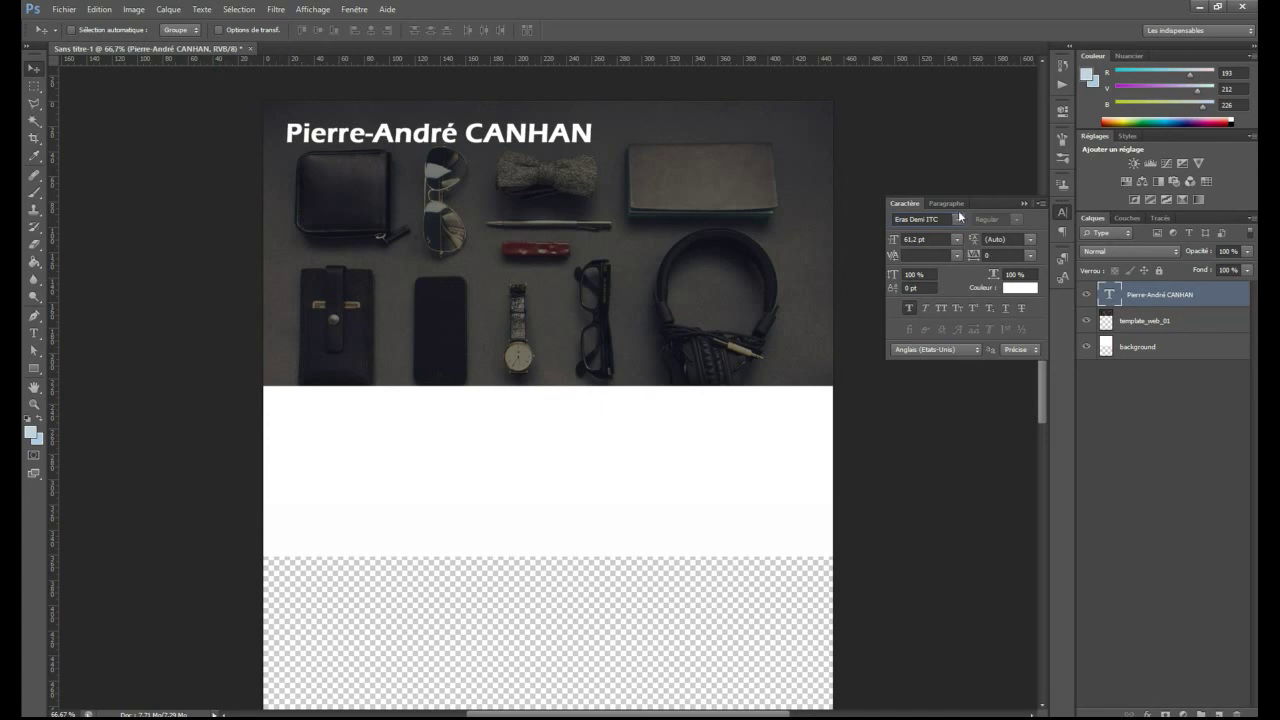
click(909, 308)
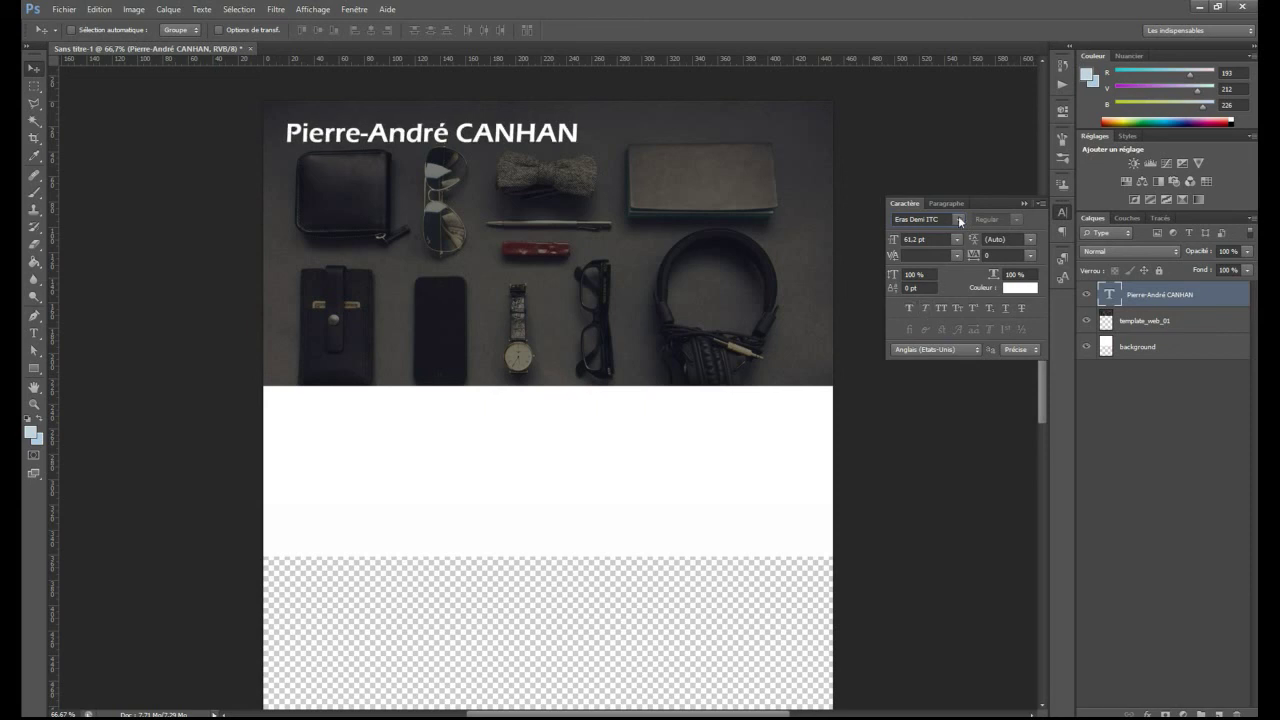
click(958, 218)
scroll(979, 330, up, 15)
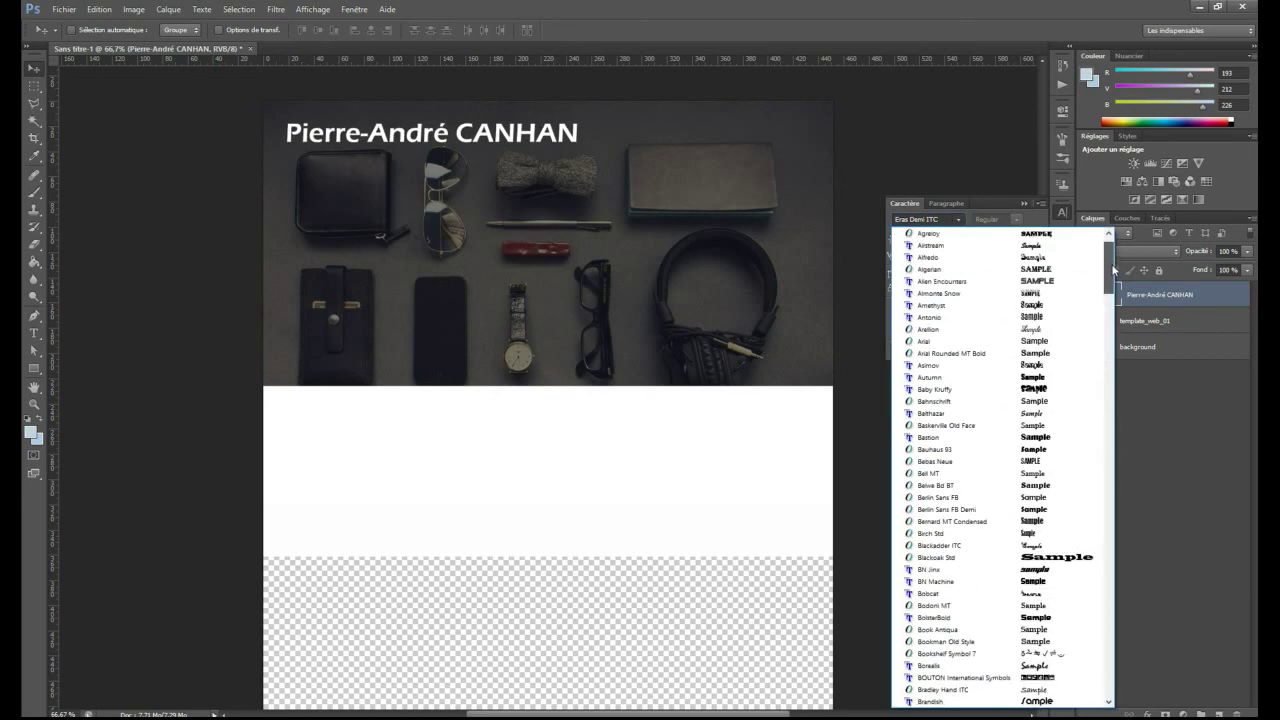
Put the title back in Arial, Black style, trying Faux Bold but leaving it off.
click(945, 340)
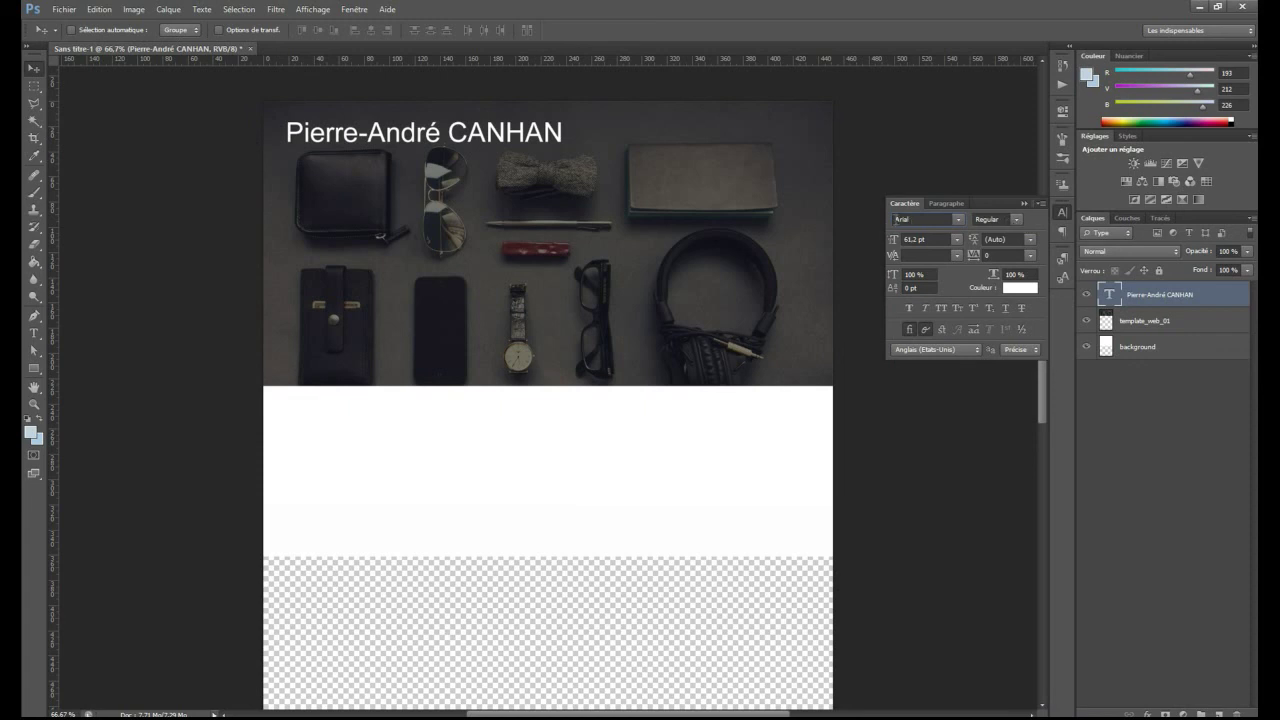
click(1015, 222)
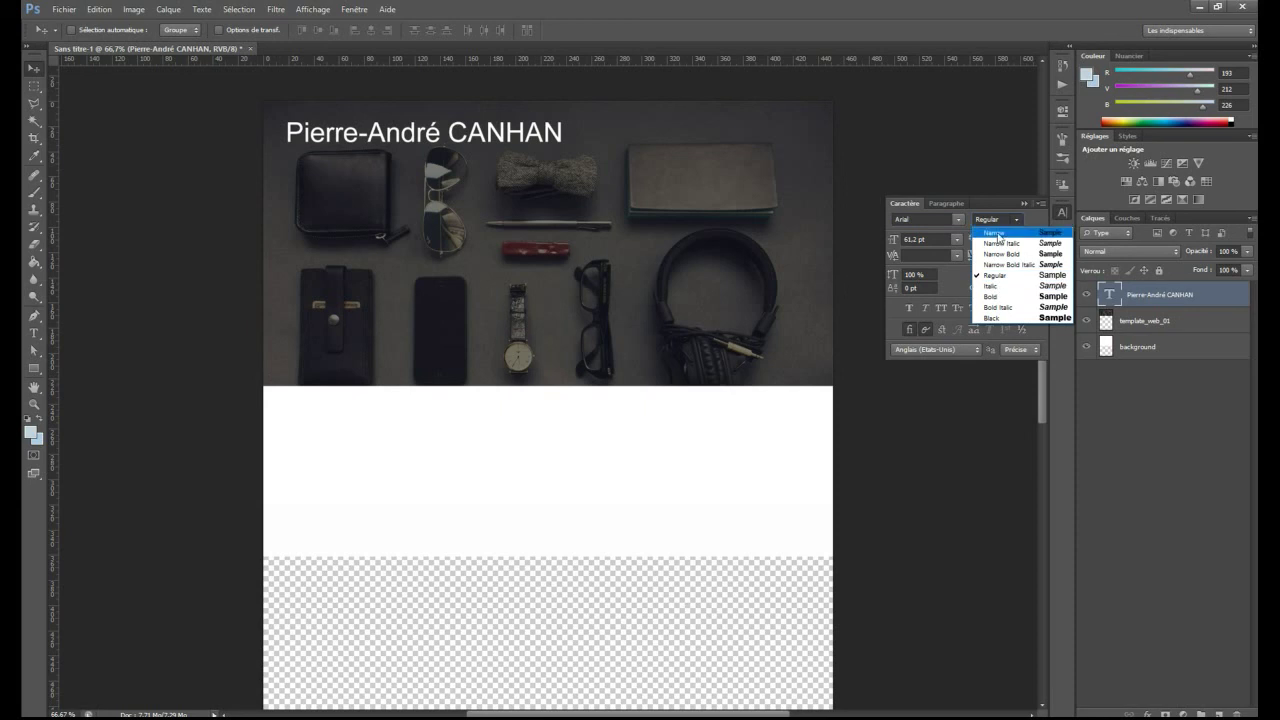
click(993, 296)
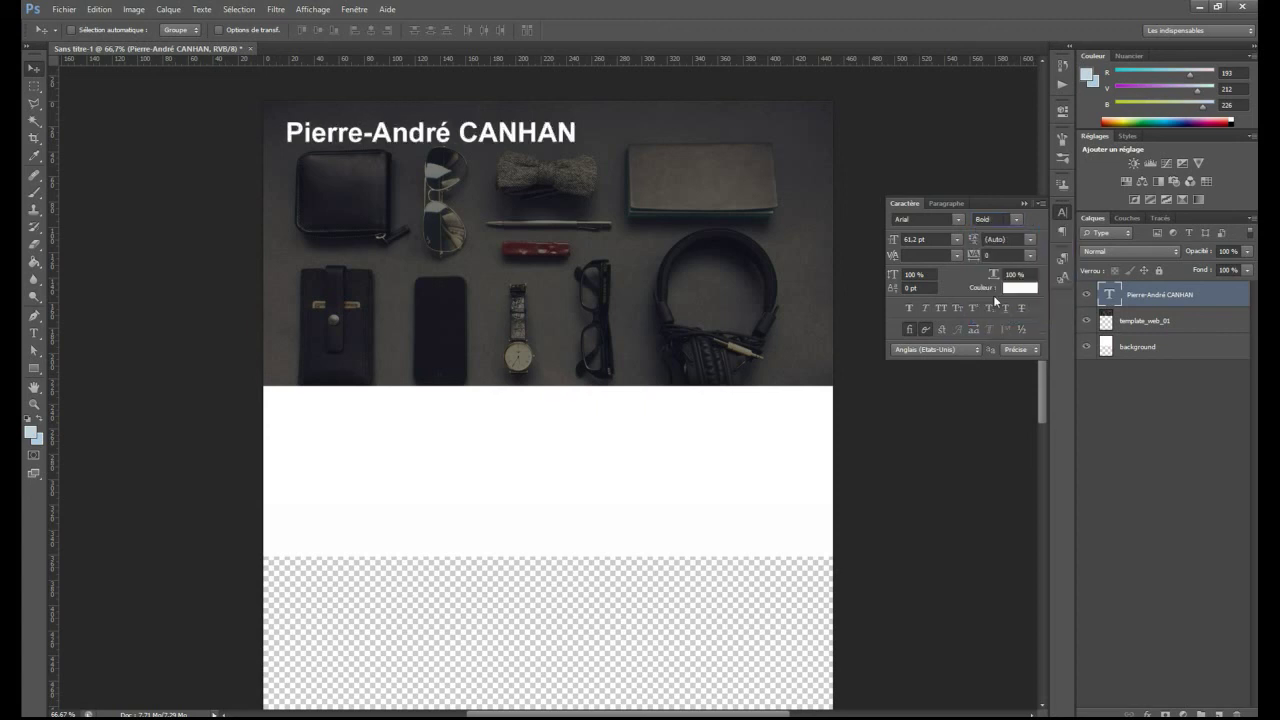
click(1012, 220)
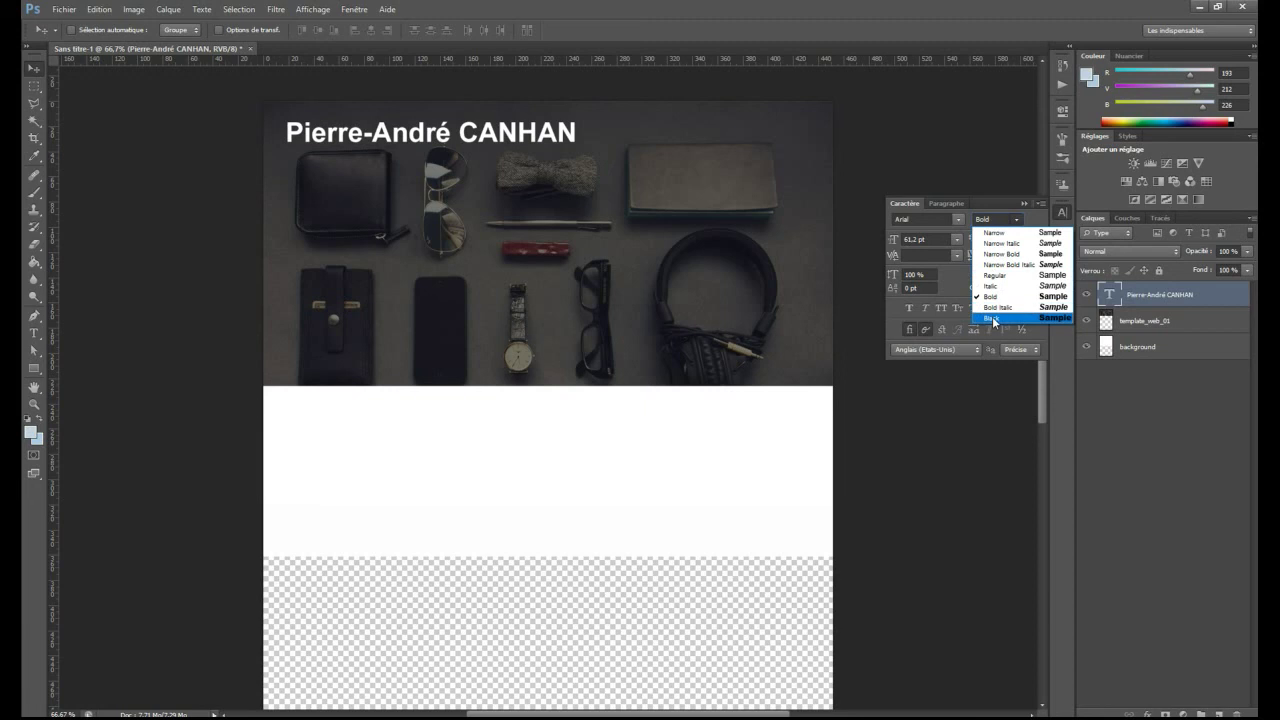
click(992, 316)
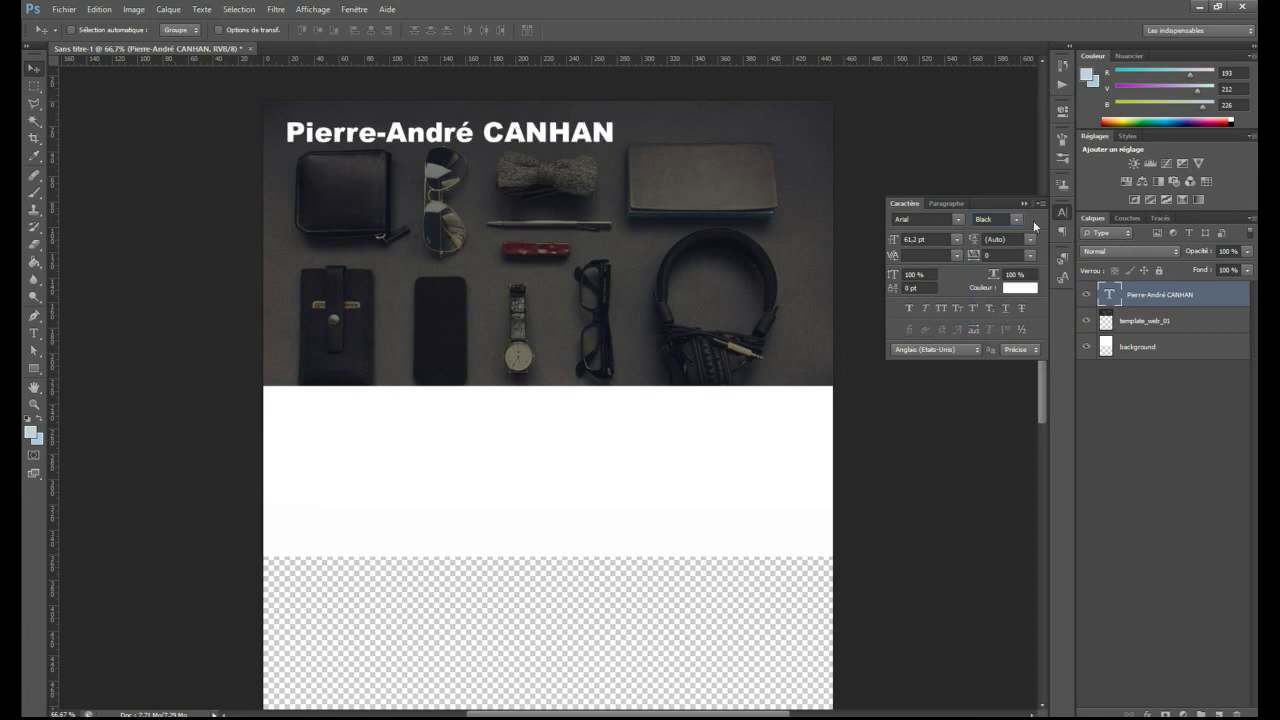
click(909, 308)
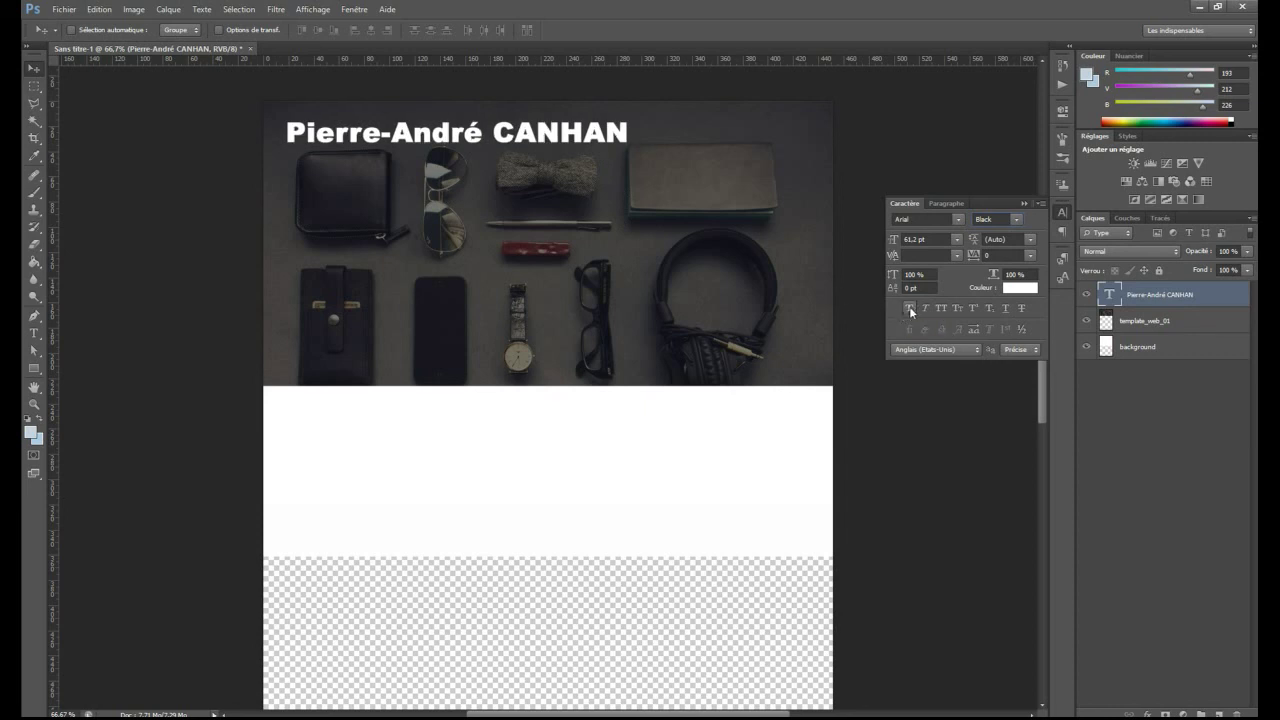
click(909, 307)
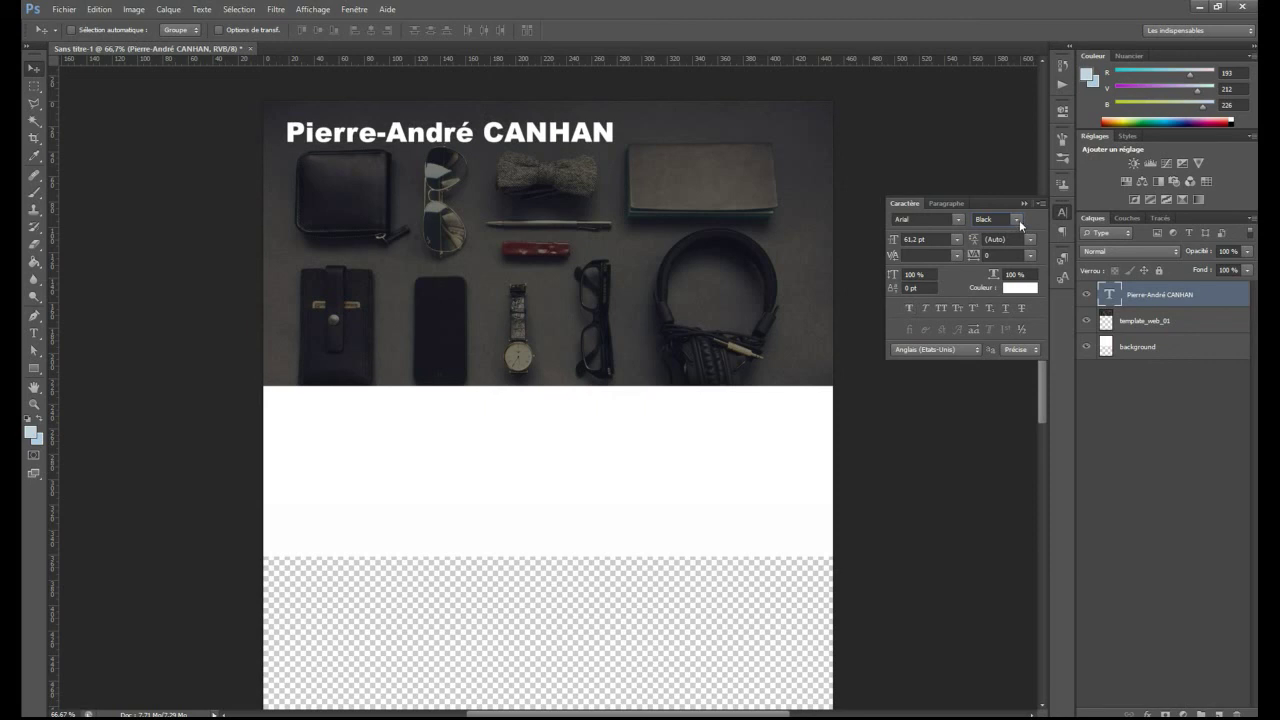
Set the title's Arial font style to Regular.
click(1017, 219)
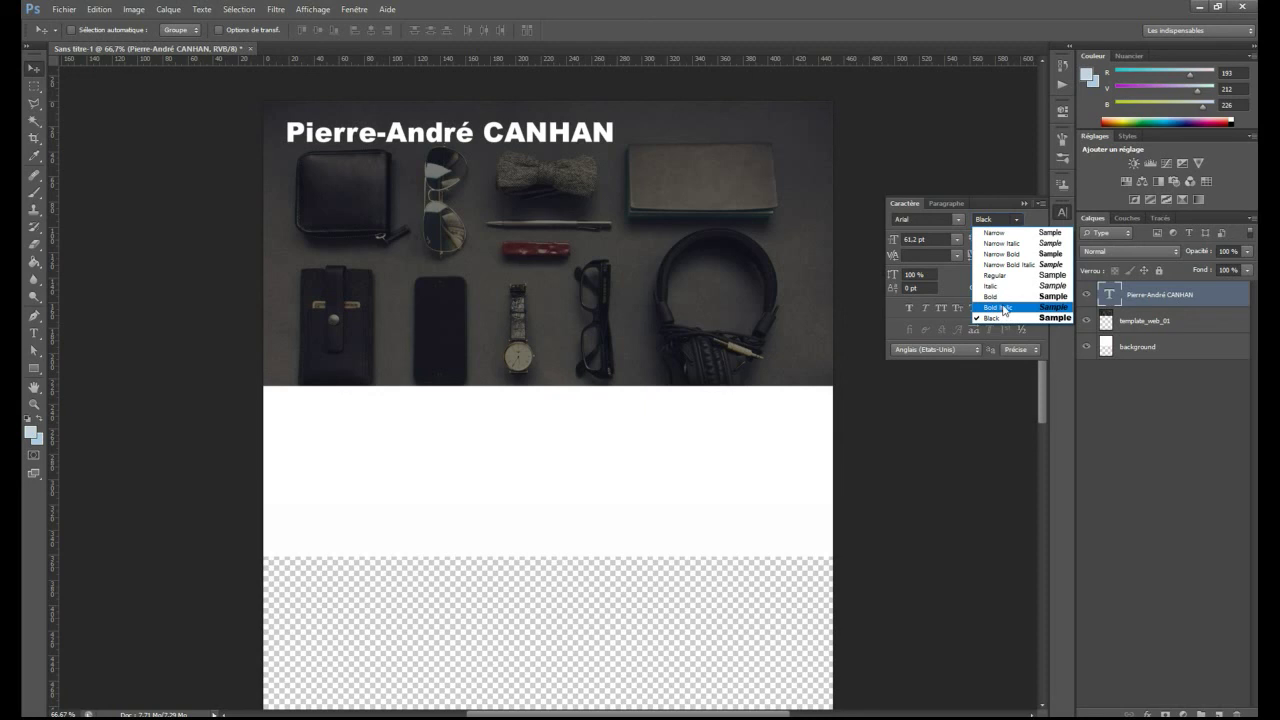
click(1034, 219)
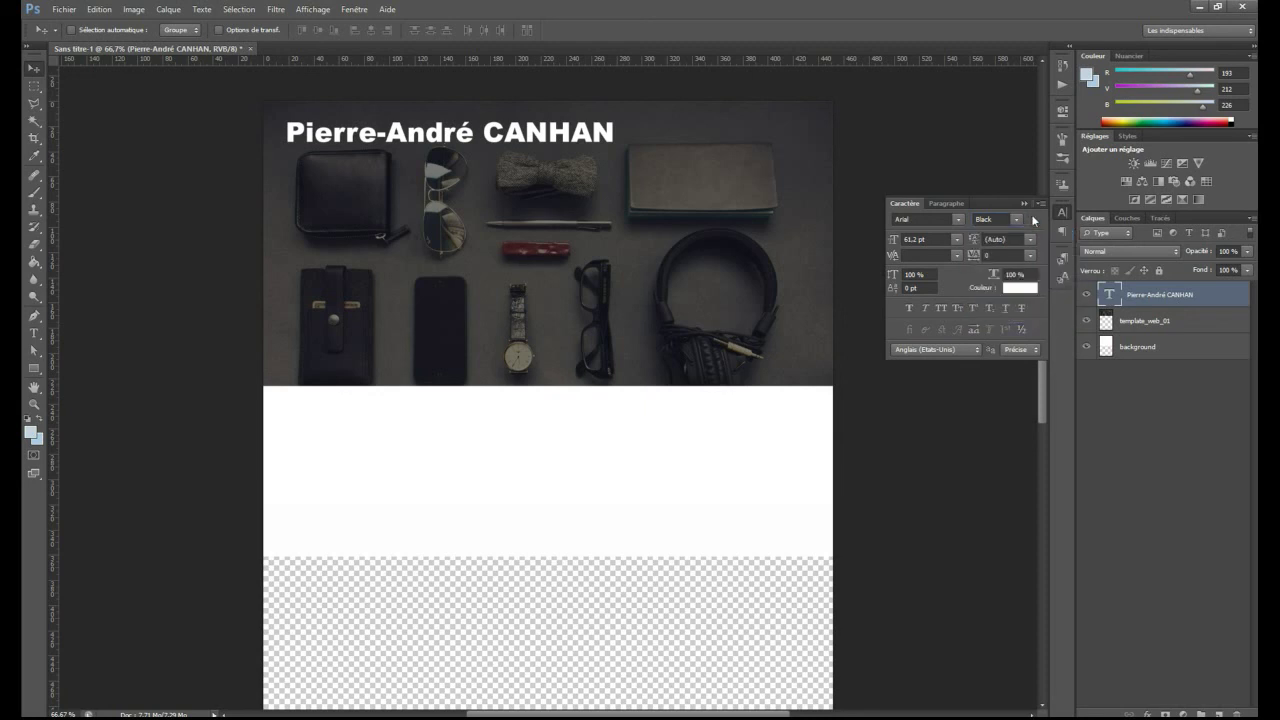
click(1022, 219)
click(1027, 238)
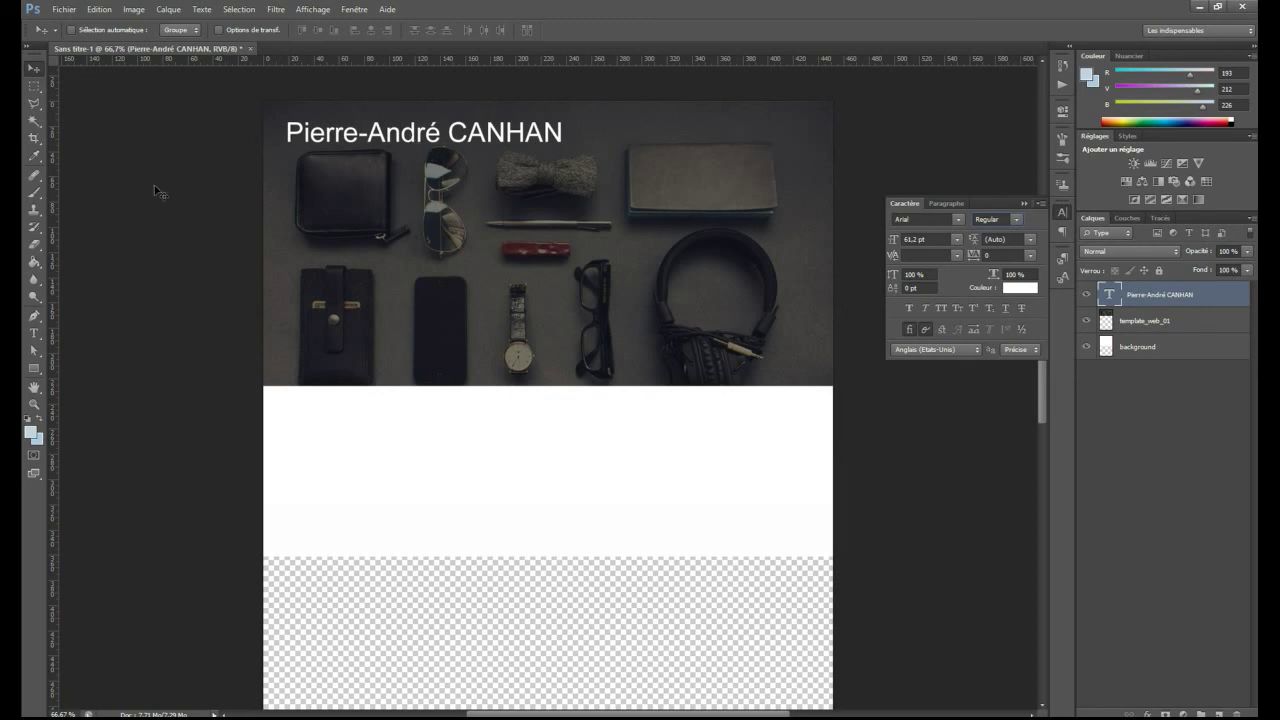
click(34, 333)
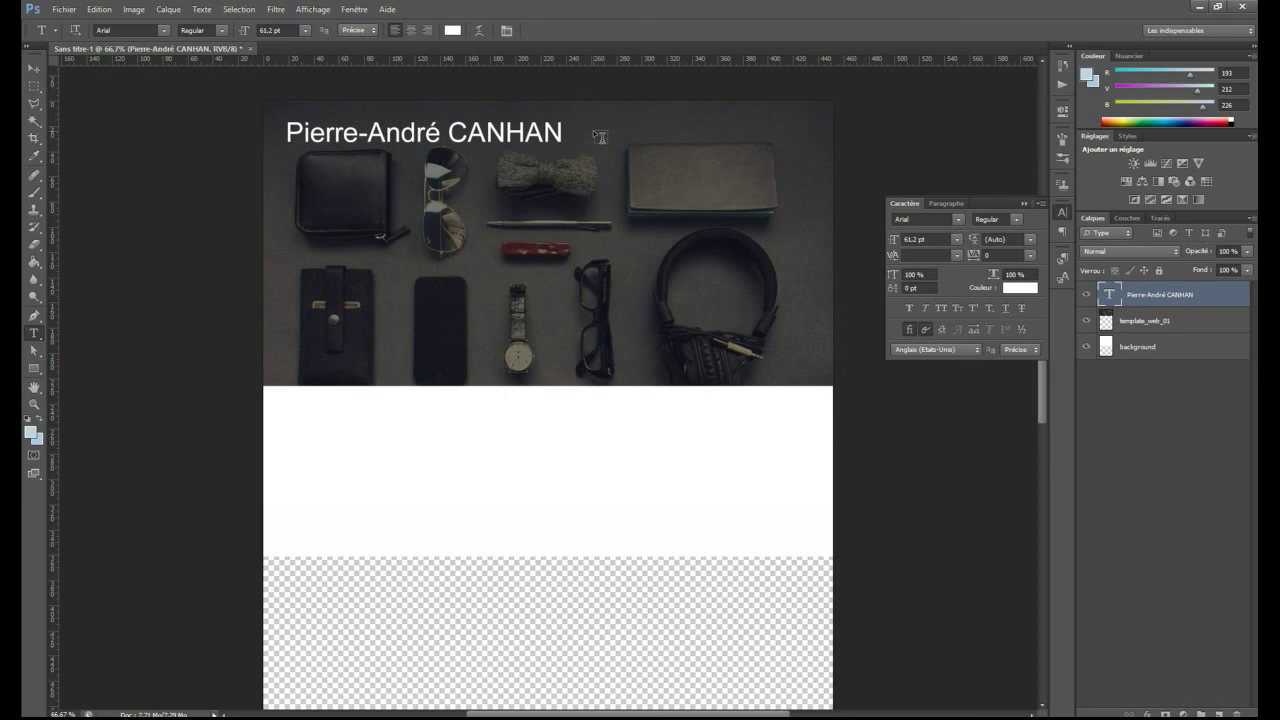
key(F9)
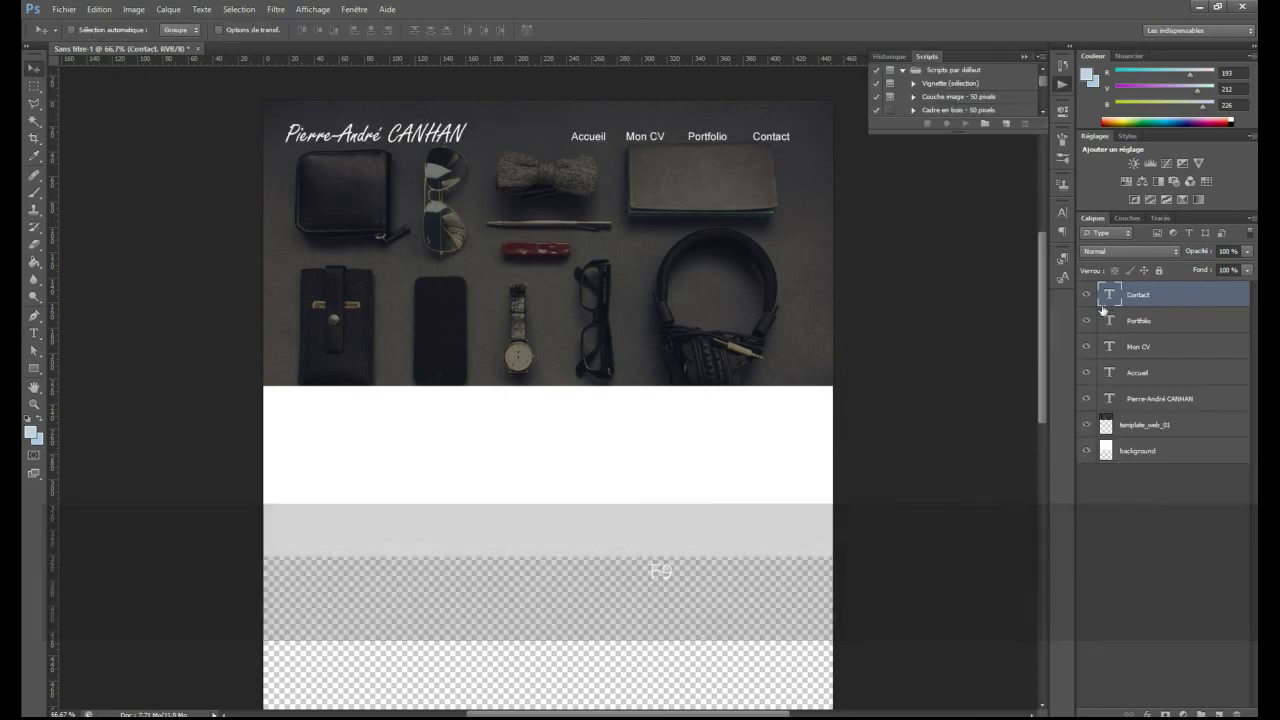
Close the actions panel and select the Accueil, Mon CV, Portfolio and Contact layers together.
click(1066, 84)
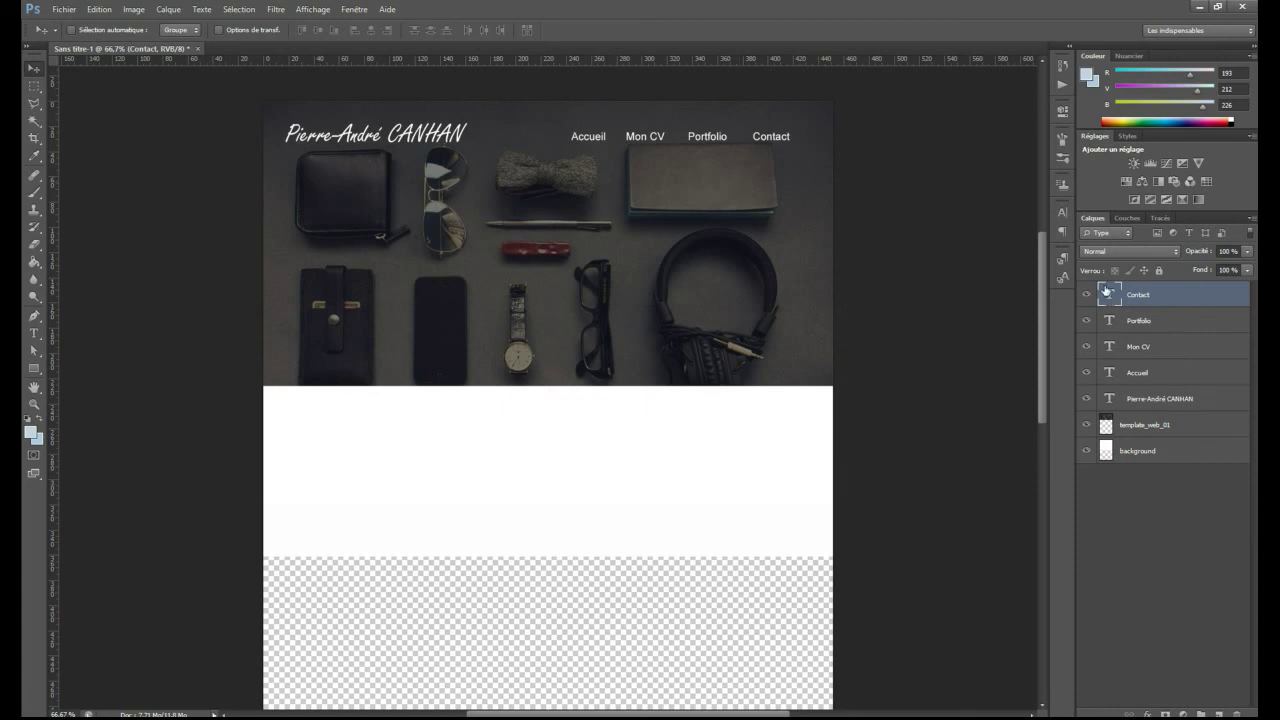
click(1107, 372)
click(1110, 346)
click(1110, 320)
click(1112, 296)
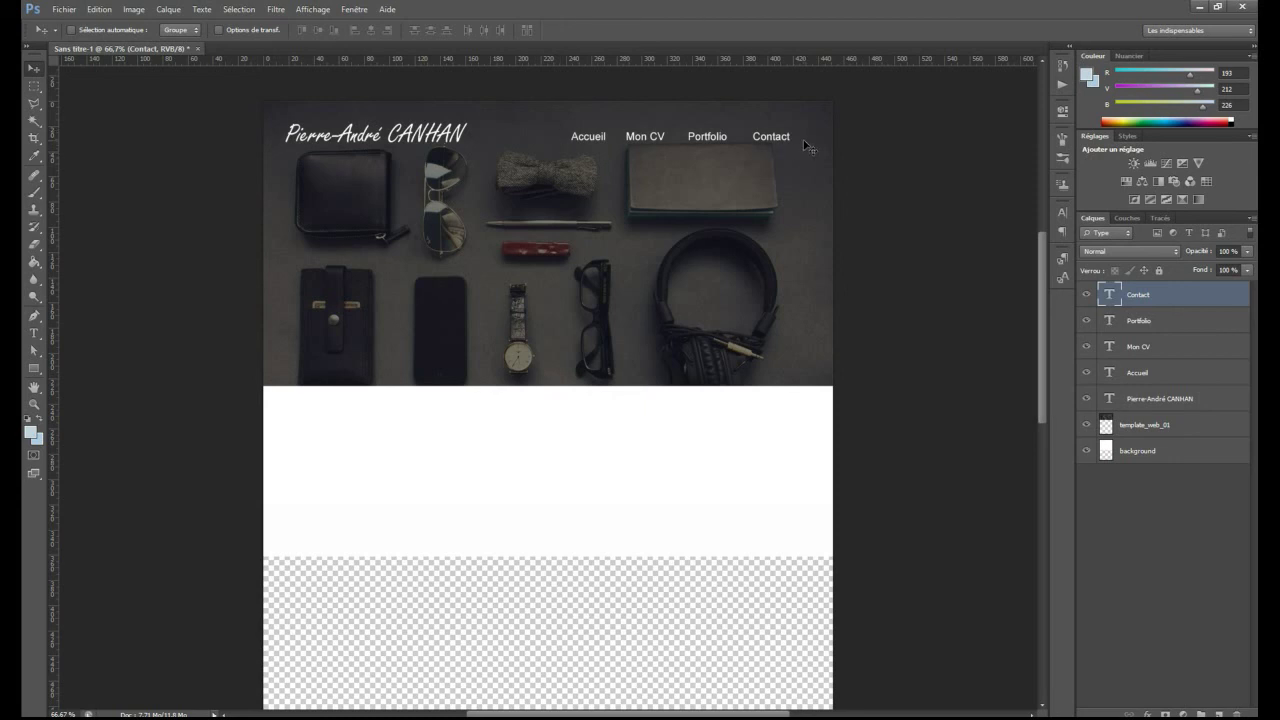
click(1109, 374)
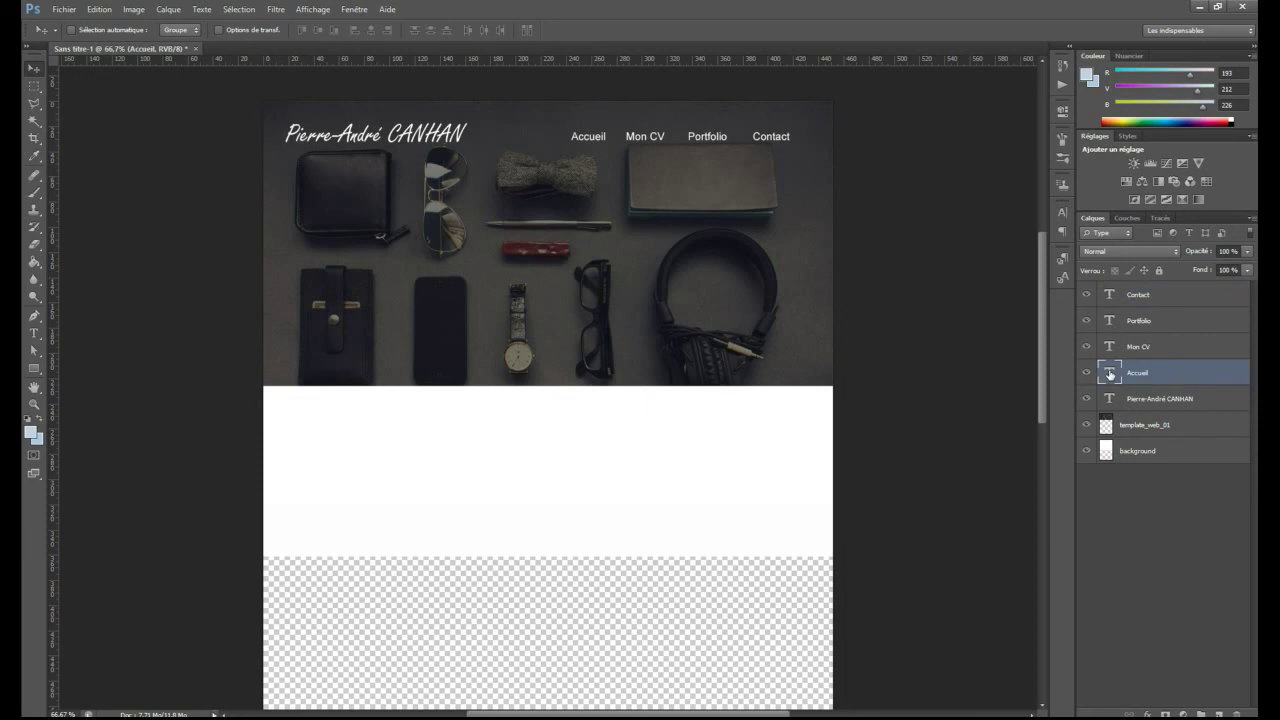
shift+click(1108, 296)
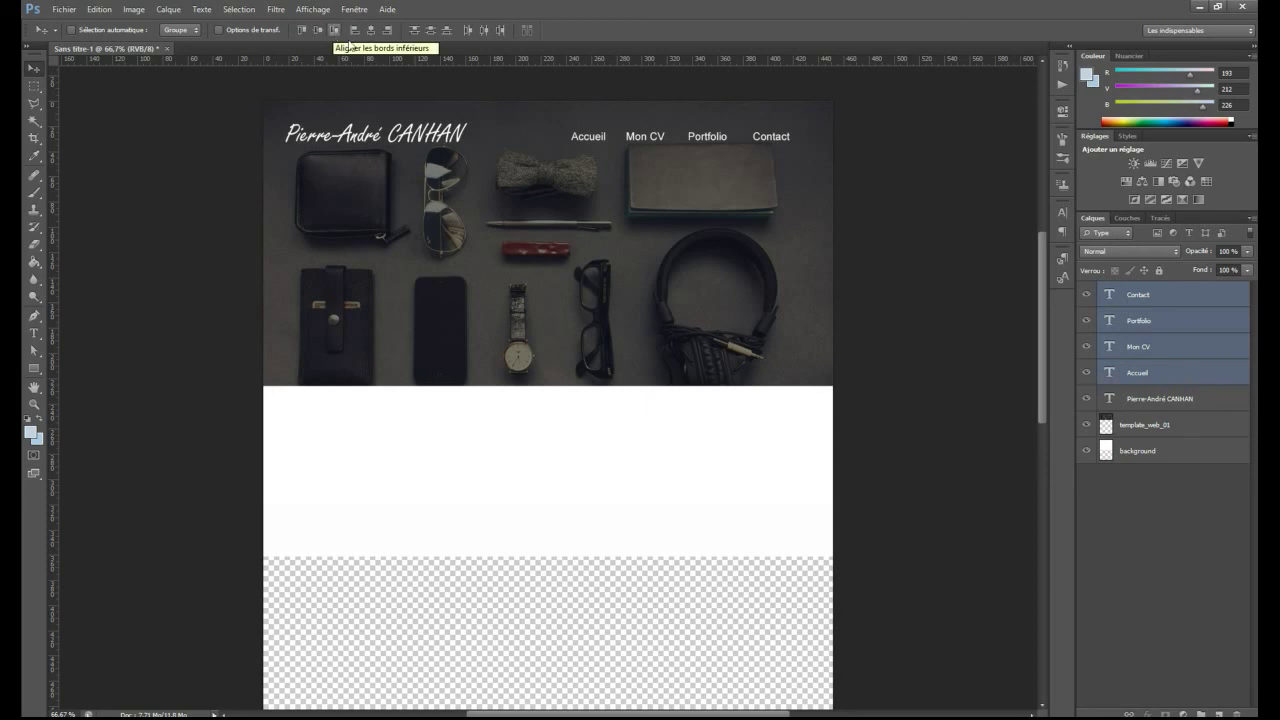
Nudge Mon CV up, then bottom-align the four nav items and distribute their horizontal centres.
click(1114, 346)
drag(619, 175, 624, 168)
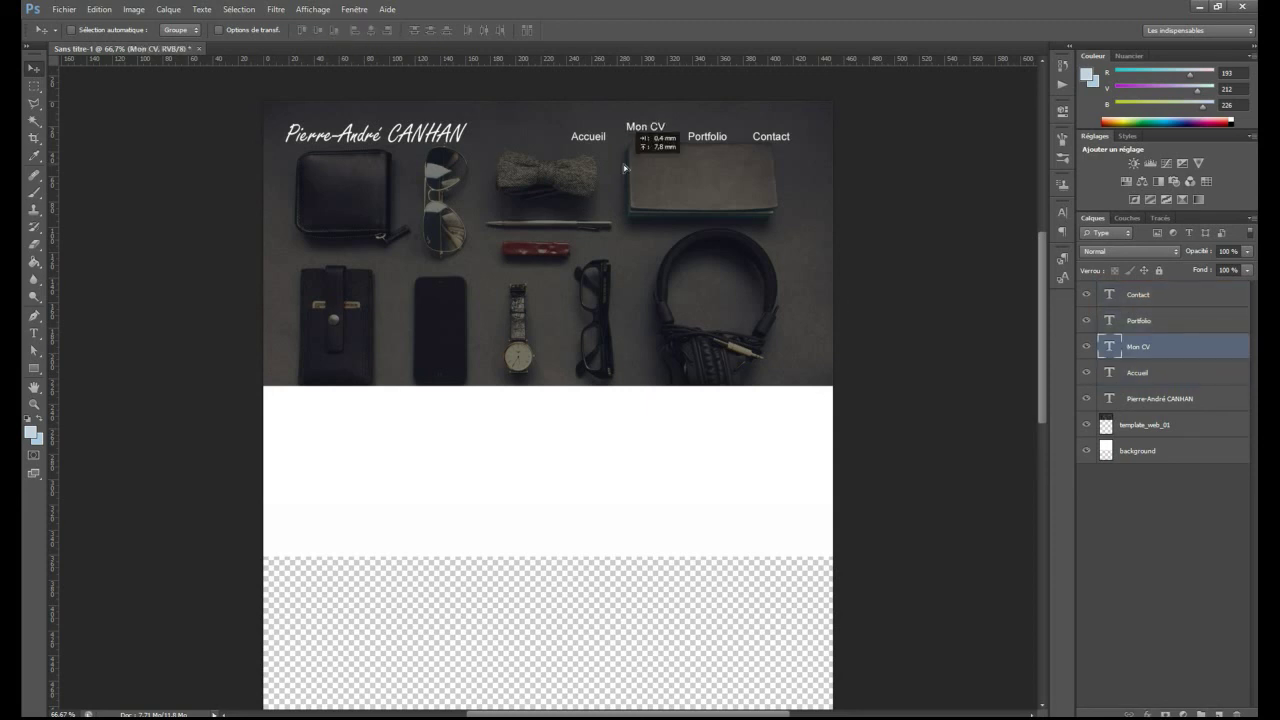
click(1112, 294)
shift+click(1112, 372)
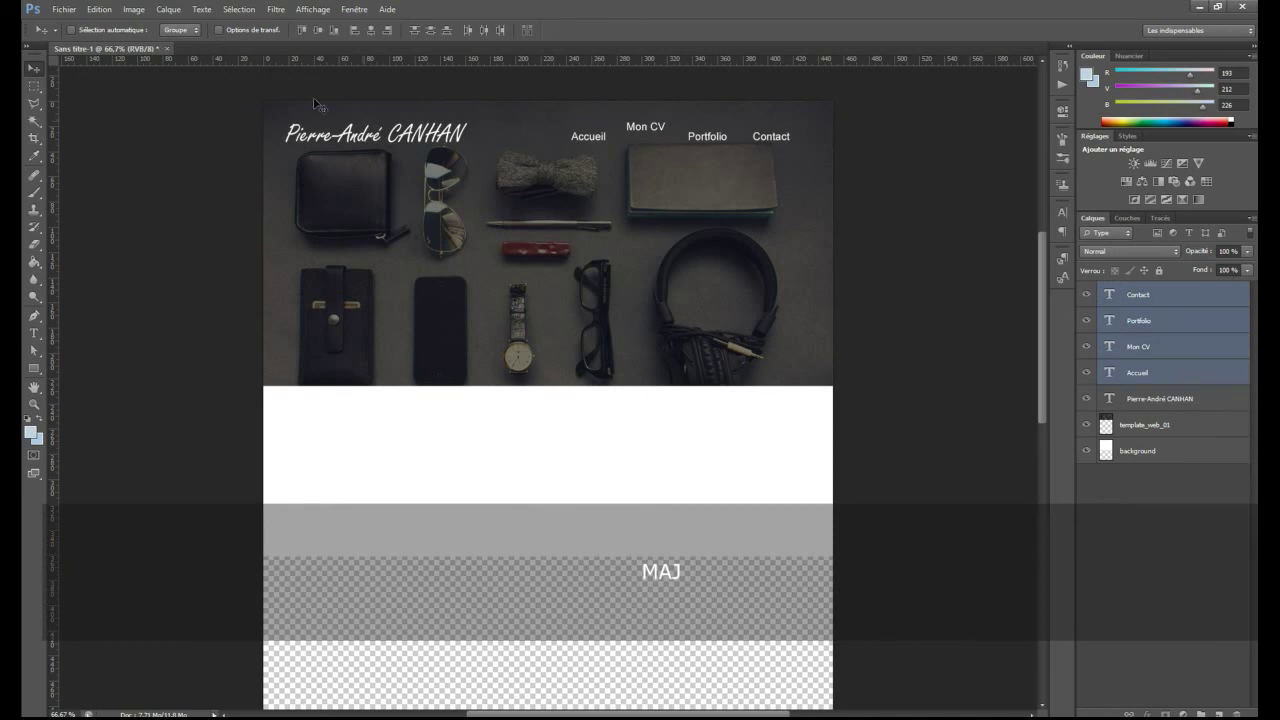
click(334, 30)
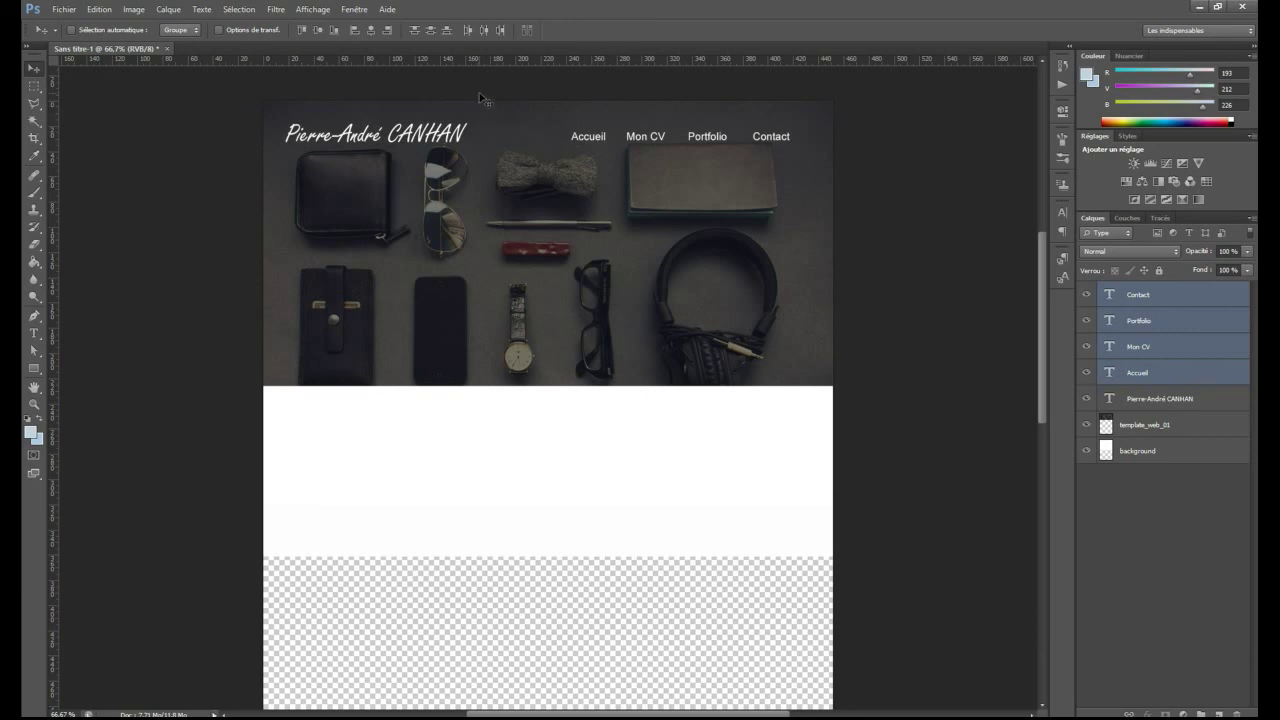
click(484, 32)
Move Contact further right, redistribute the four nav items, and shift the row slightly left.
click(1108, 294)
drag(774, 155, 798, 156)
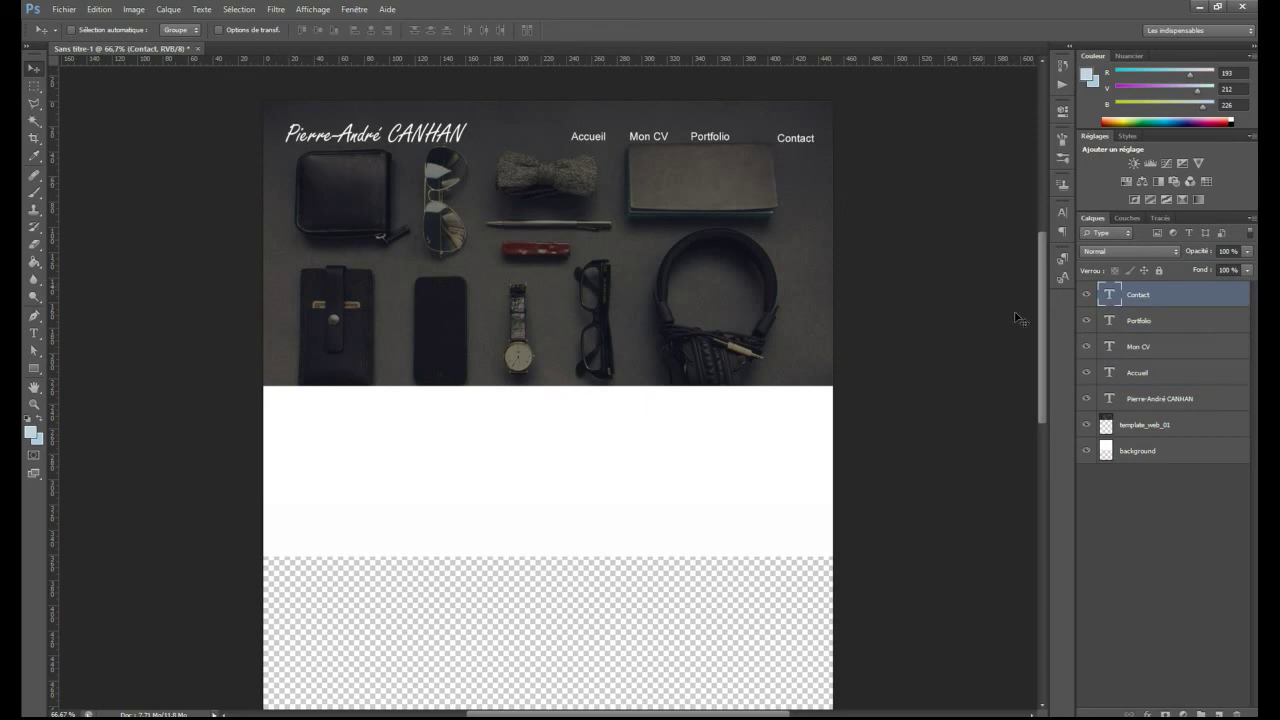
shift+click(1110, 373)
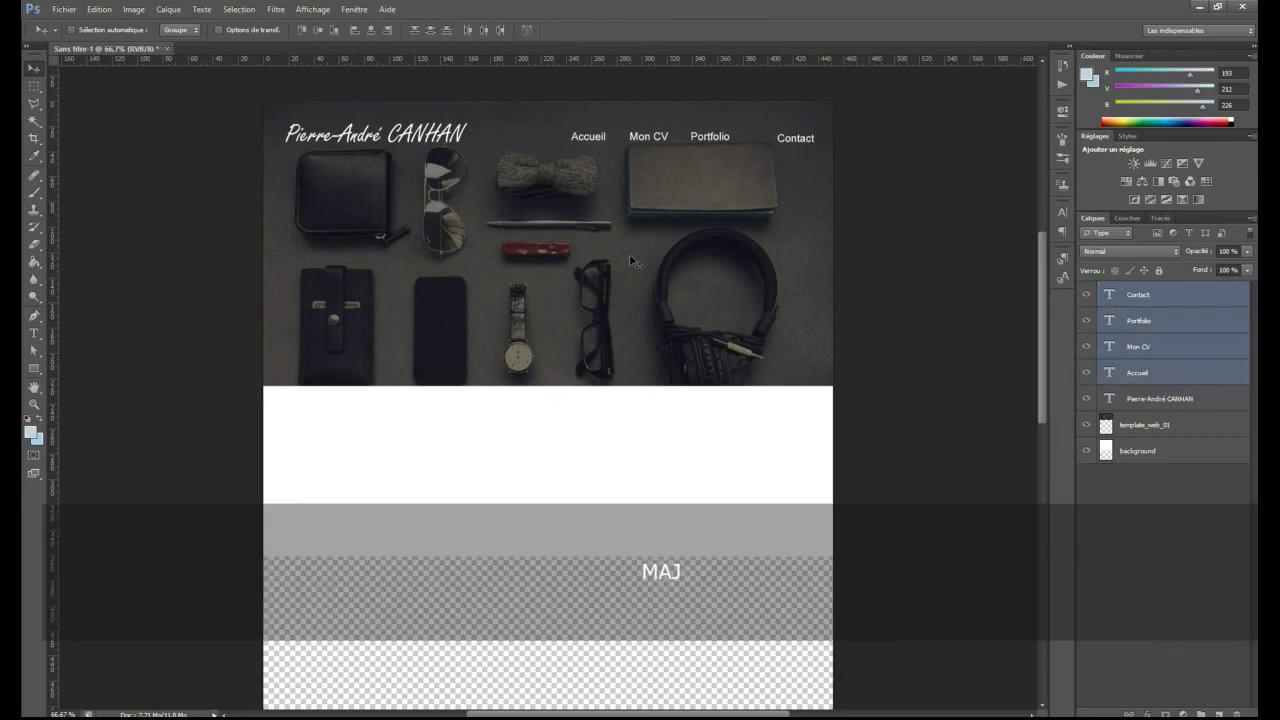
click(484, 31)
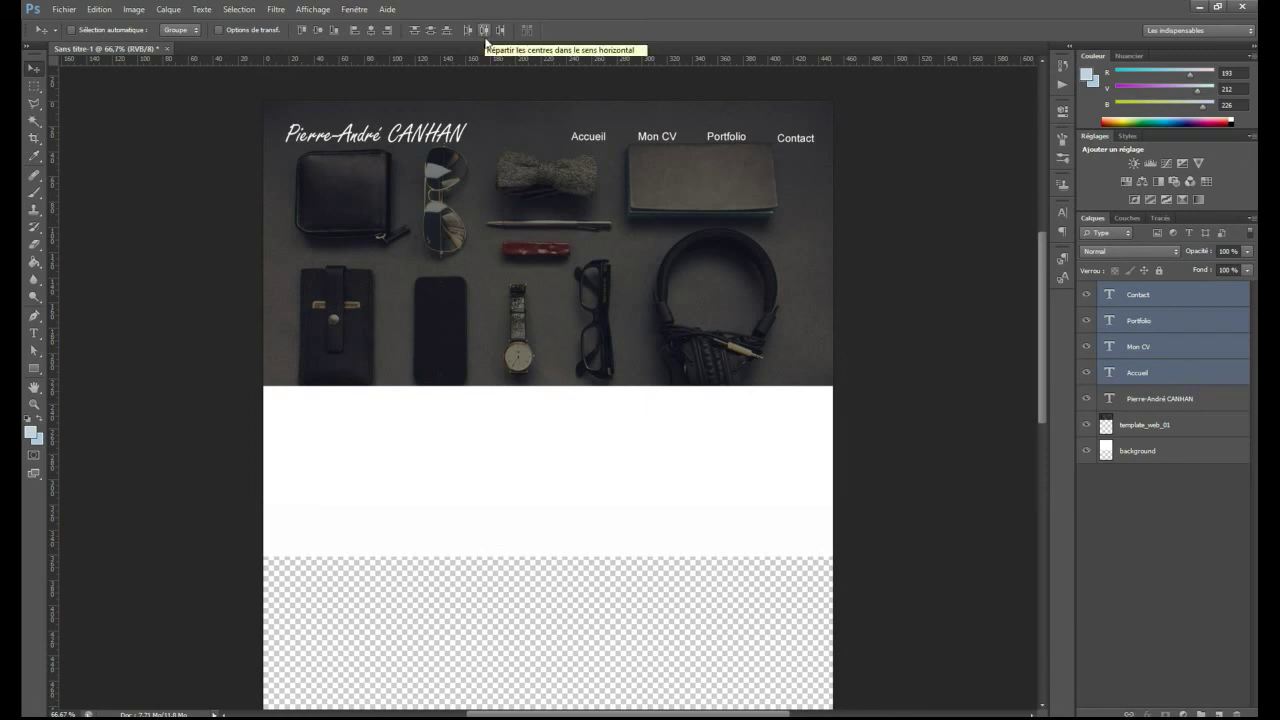
key(Left)
key(Left)
key(Left)
key(Left)
key(Left)
key(Left)
key(Left)
key(Left)
key(Left)
key(Left)
key(Left)
key(Left)
key(Left)
key(Left)
key(Left)
key(Left)
key(Left)
key(Left)
key(Left)
key(Left)
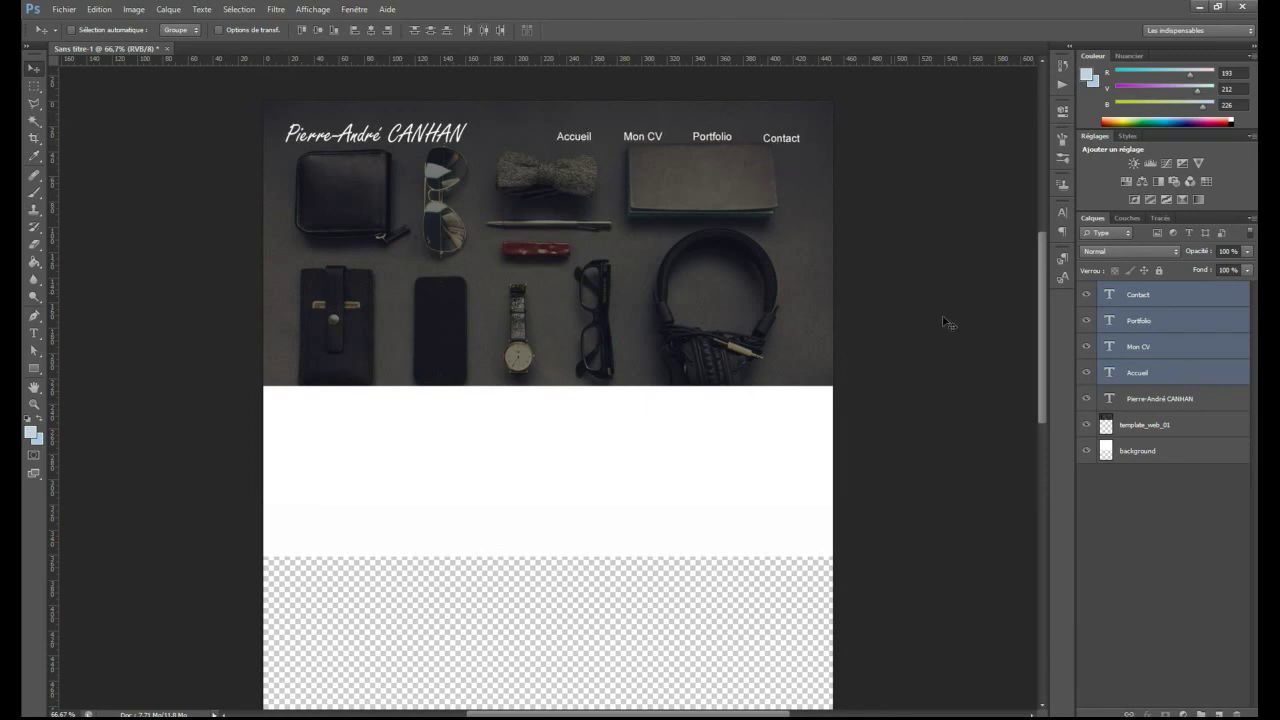
click(1116, 377)
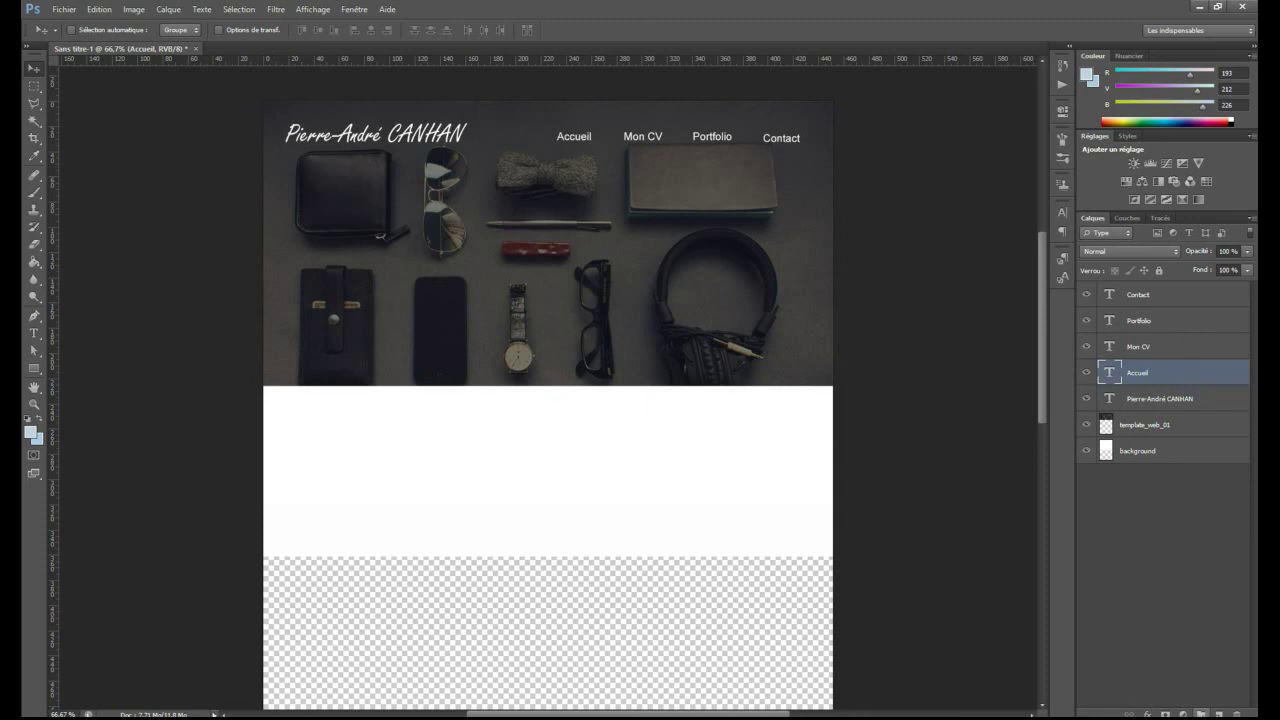
Create a top-level group named 'menu', move the four nav text layers into it, and collapse it.
click(1201, 714)
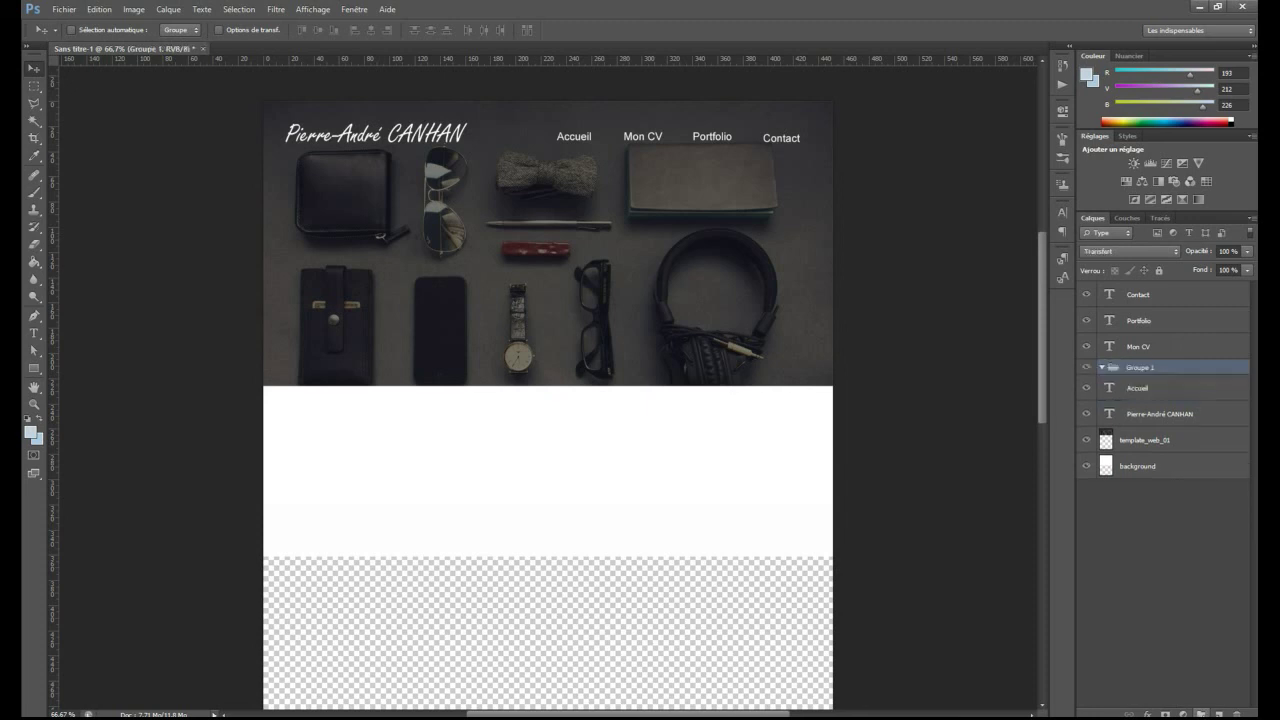
double_click(1141, 368)
text(menu)
key(Return)
drag(1153, 373, 1128, 298)
drag(1111, 384, 1134, 292)
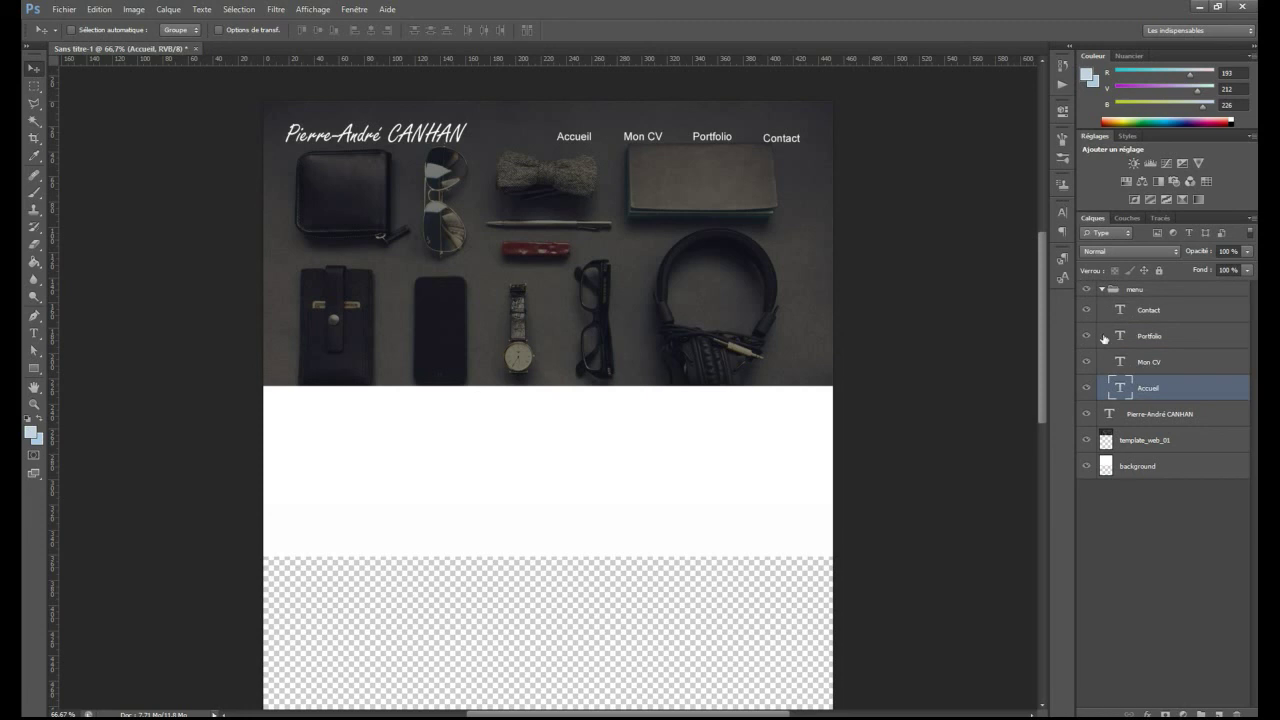
click(1102, 290)
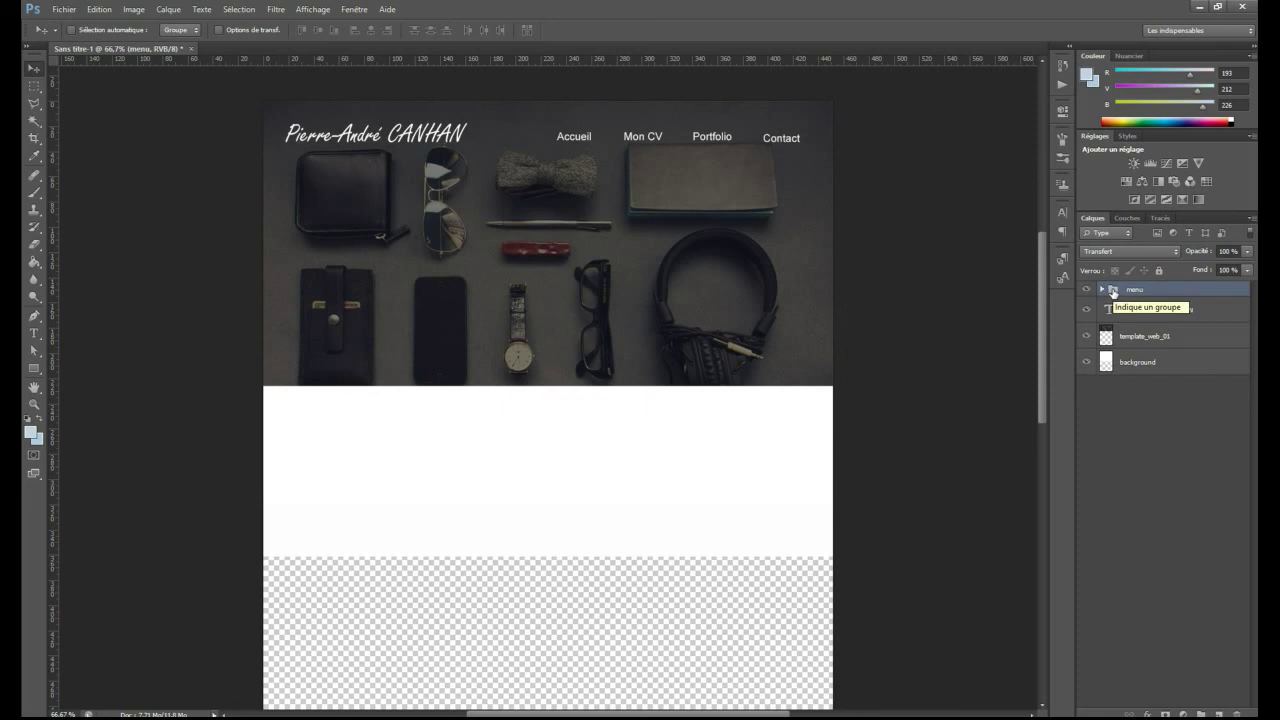
Create a group named 'accueil' holding the menu group, title and template_web_01, then collapse it.
click(1200, 714)
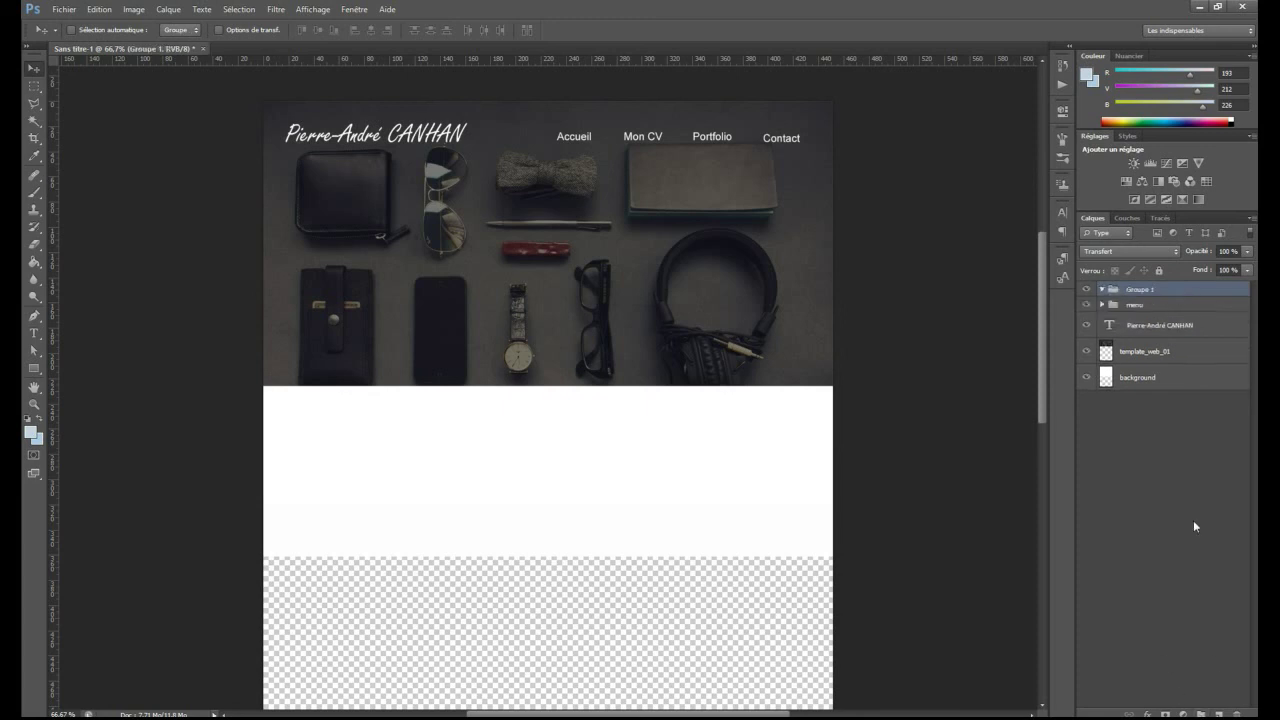
double_click(1138, 290)
text(accueil)
key(Return)
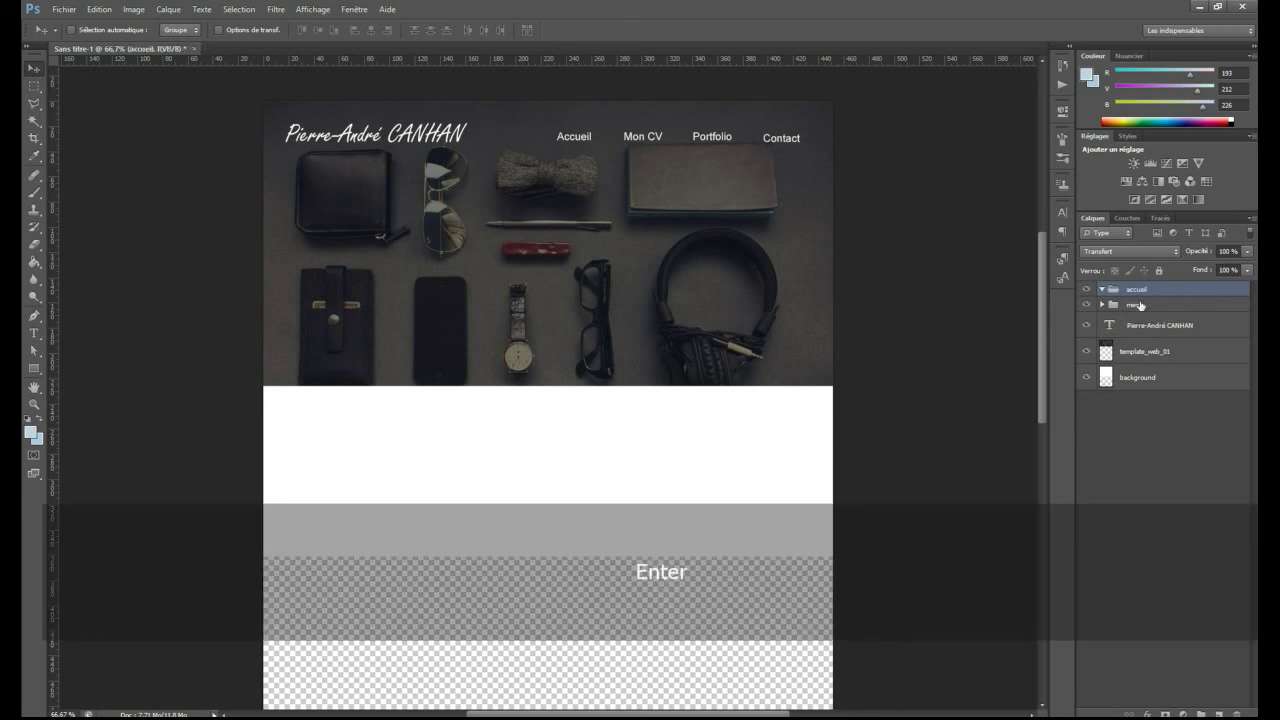
drag(1140, 305, 1120, 338)
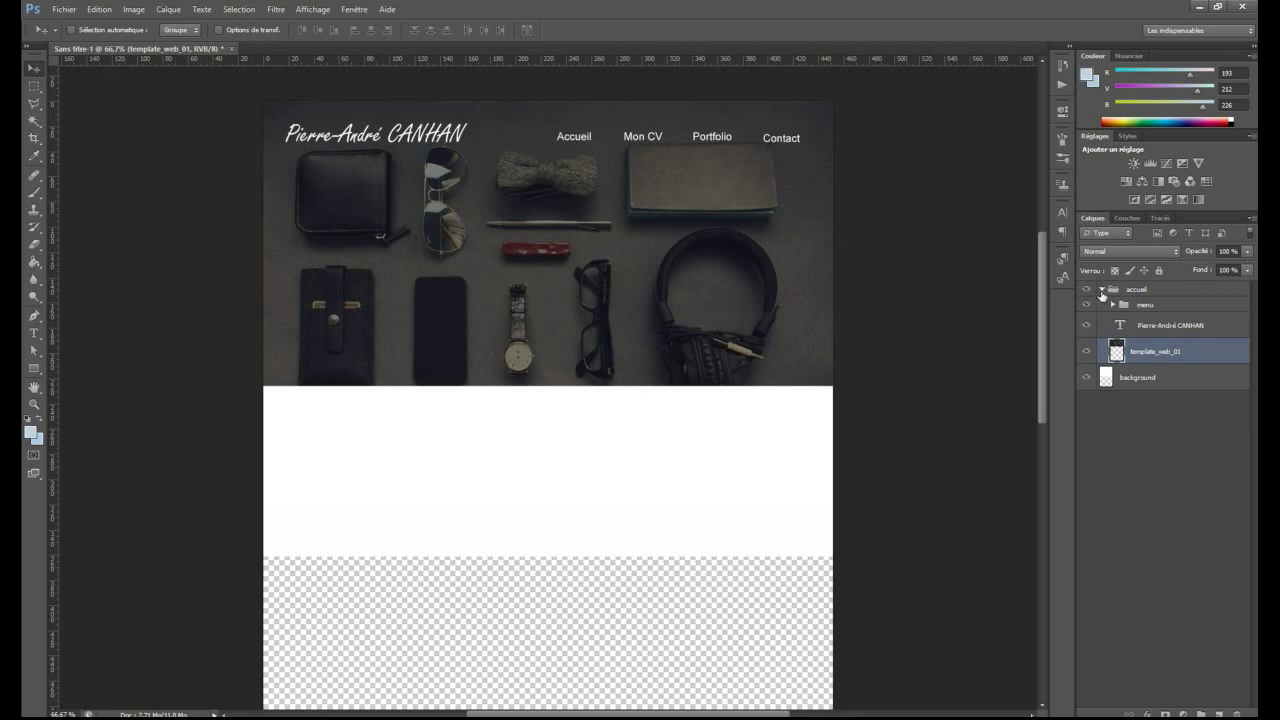
click(1102, 290)
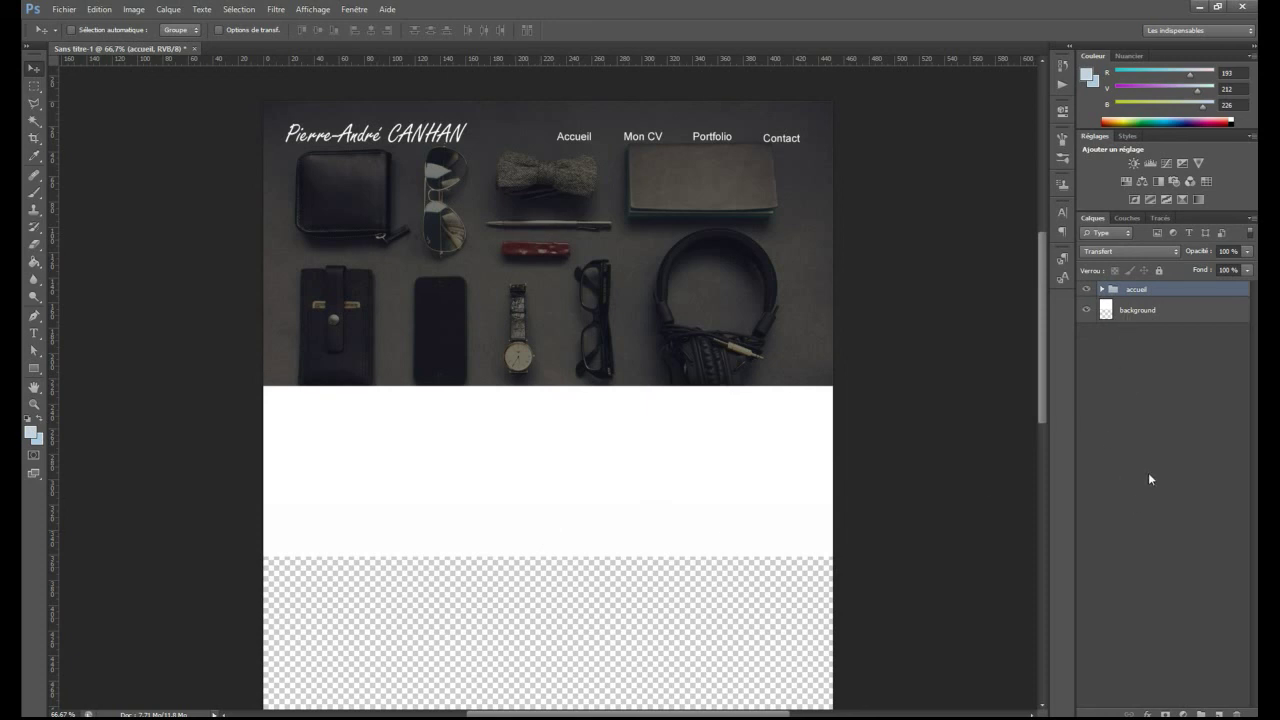
click(1102, 290)
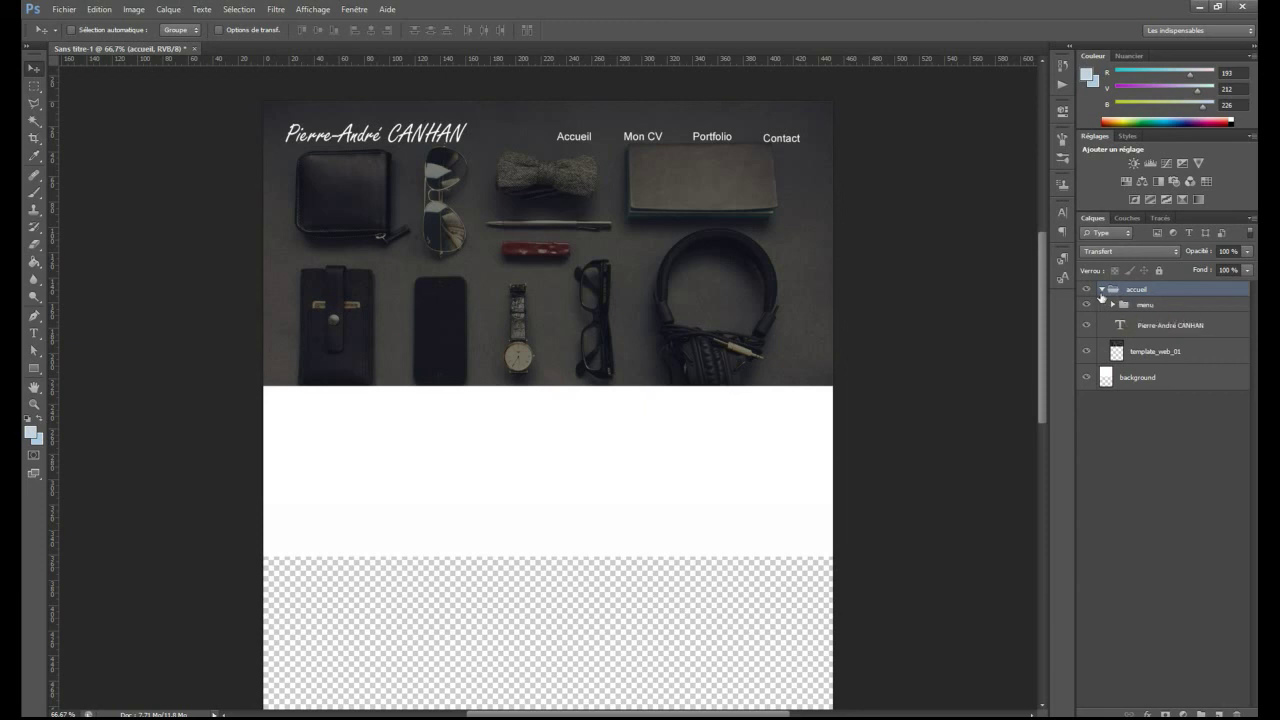
click(1102, 289)
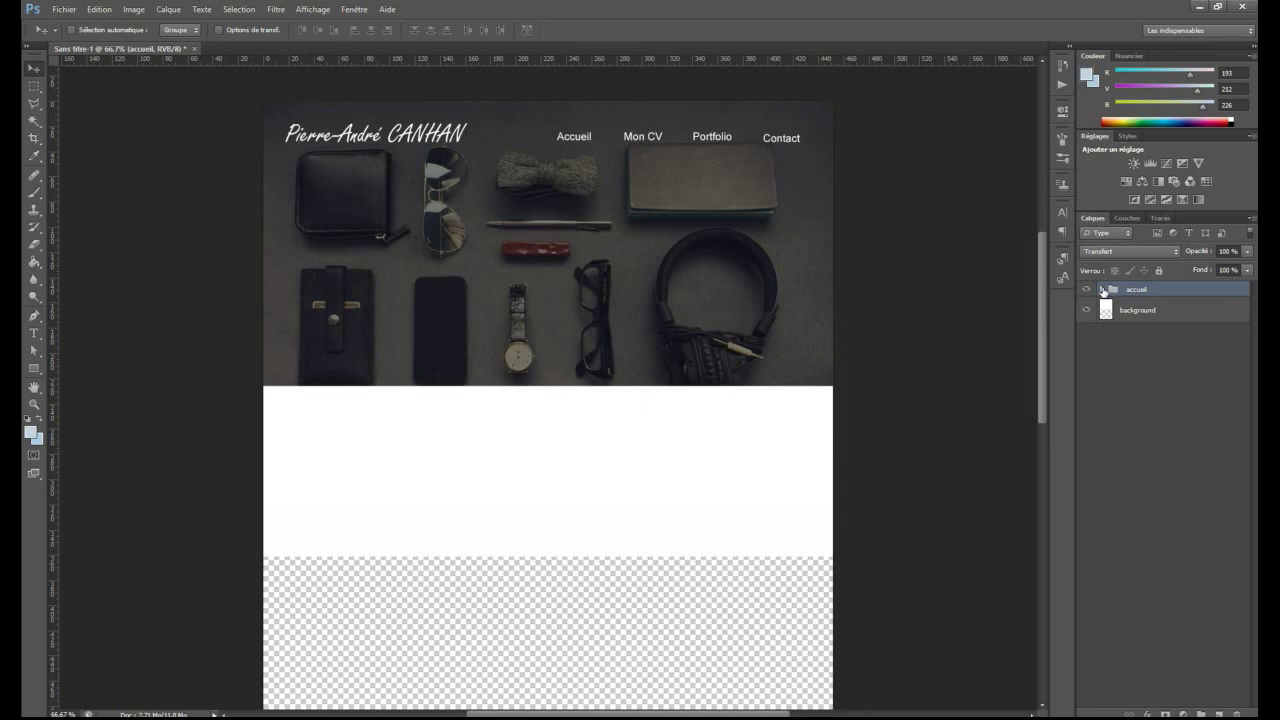